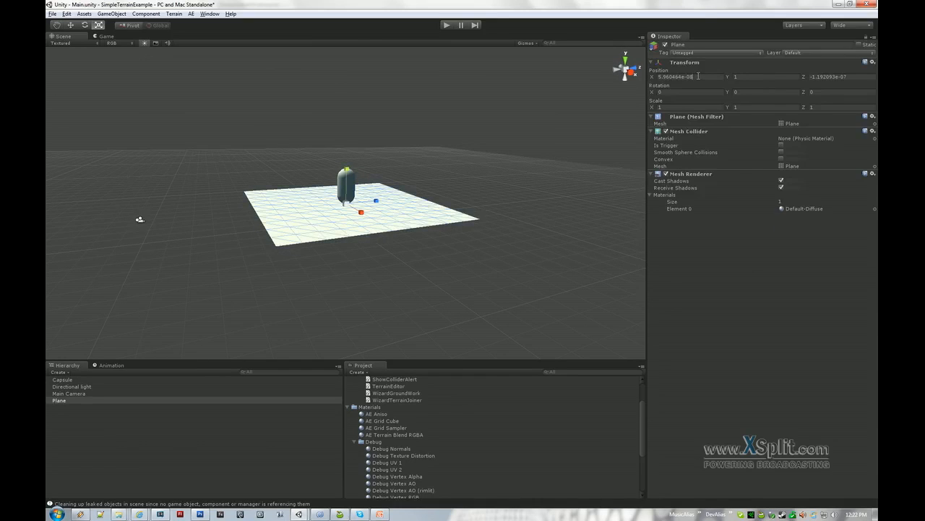
Set the plane's position to 0, 0, 0.
double_click(698, 76)
text(0)
key(Tab)
text(0)
key(Tab)
text(0)
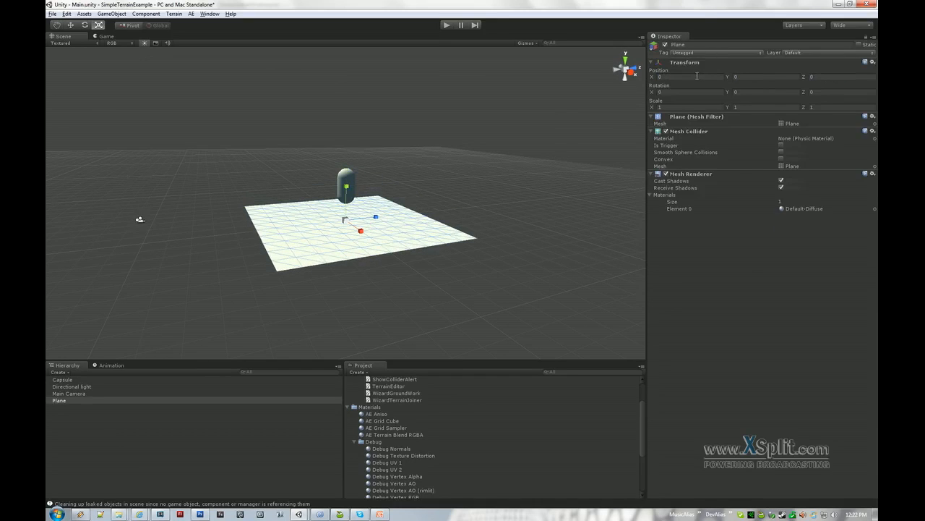
Set the capsule's Y position to 1.
click(431, 156)
click(347, 182)
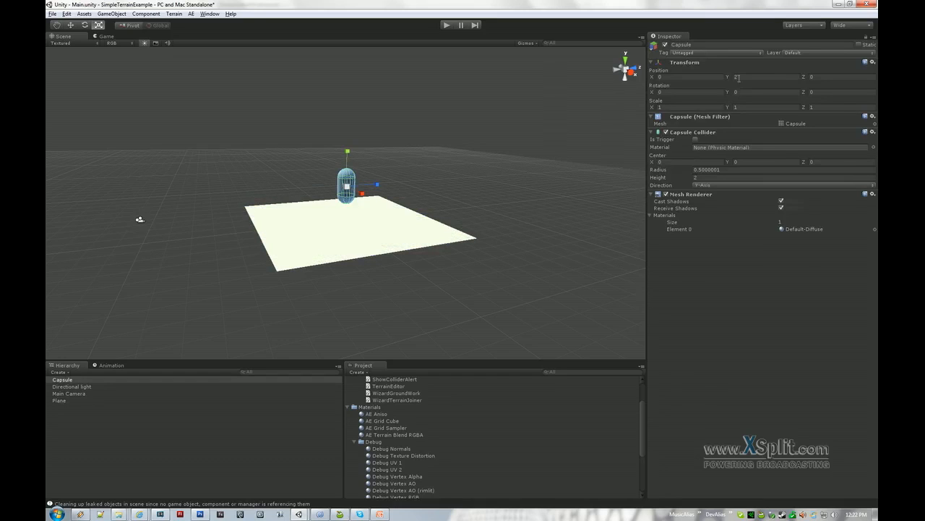
text(1)
Scale the plane up uniformly to about 16.76 on all axes.
click(477, 243)
alt+drag(478, 243, 331, 296)
scroll(362, 216, up, 3)
drag(361, 215, 603, 144)
scroll(338, 218, down, 5)
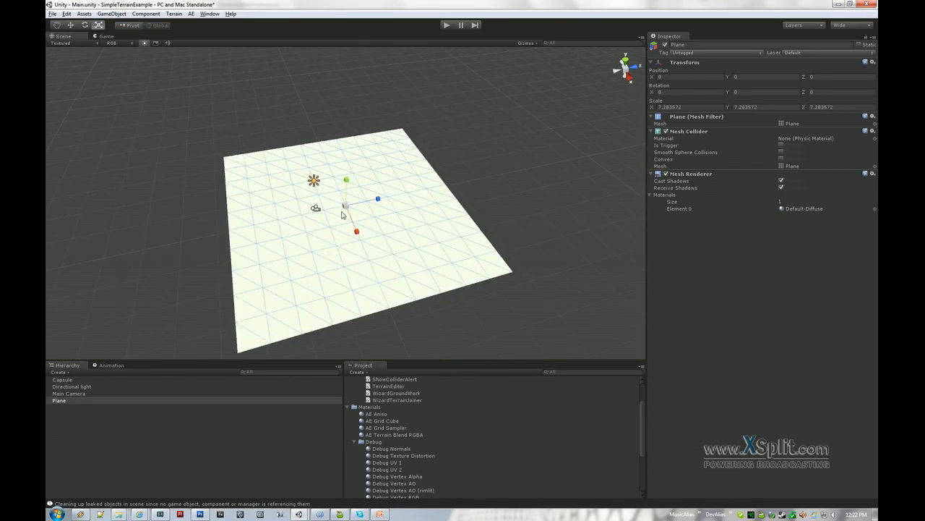
scroll(338, 218, up, 5)
scroll(472, 182, down, 2)
click(532, 206)
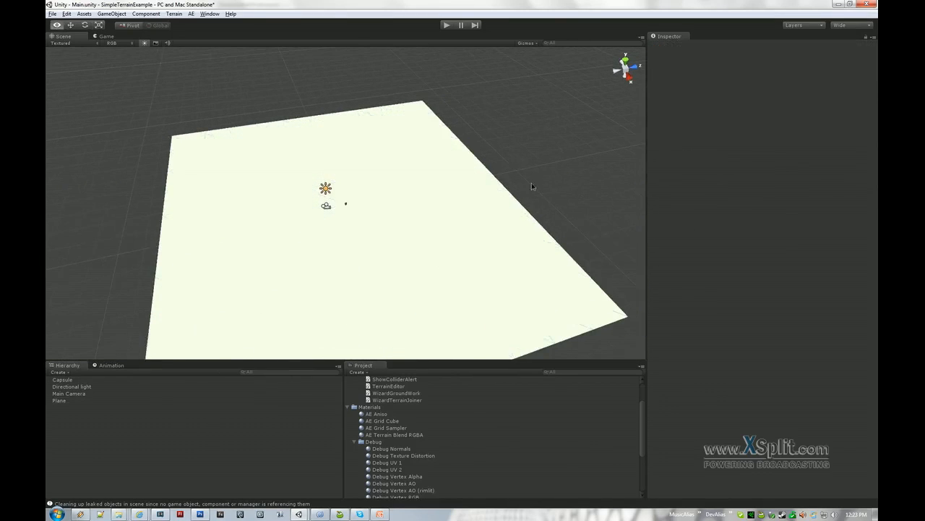
click(398, 232)
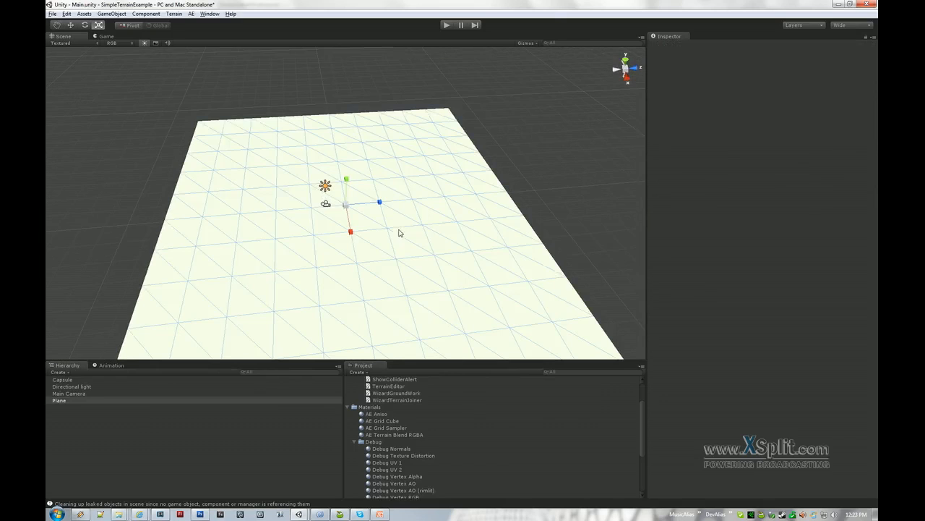
click(191, 13)
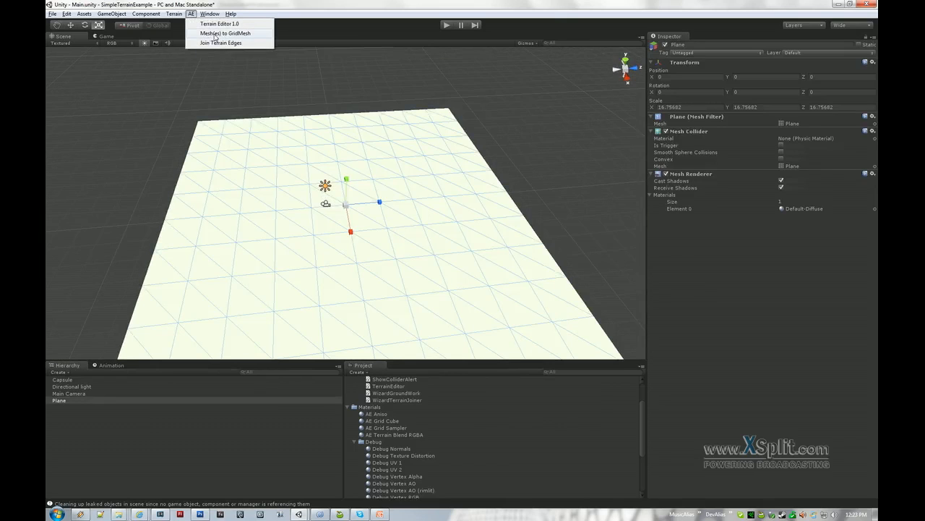
click(135, 135)
alt+drag(212, 183, 239, 225)
click(237, 228)
alt+drag(250, 269, 330, 210)
key(ctrl+z)
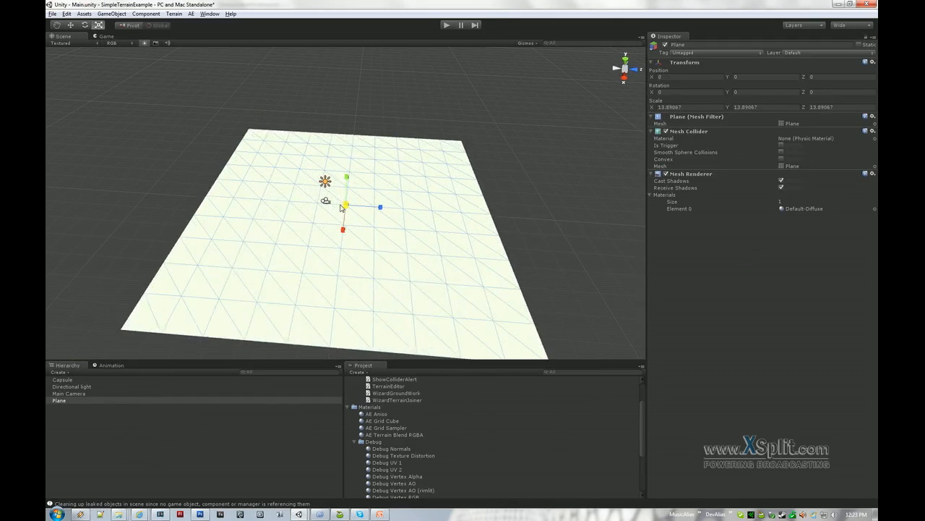
key(ctrl+z)
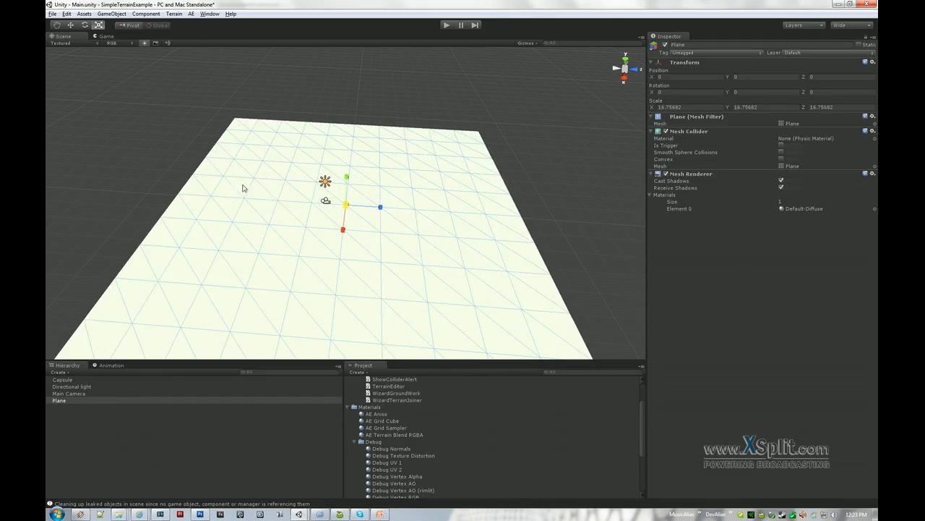
Convert the plane to a grid mesh with grid size 2 and new layer 0, and delete the original plane.
click(192, 14)
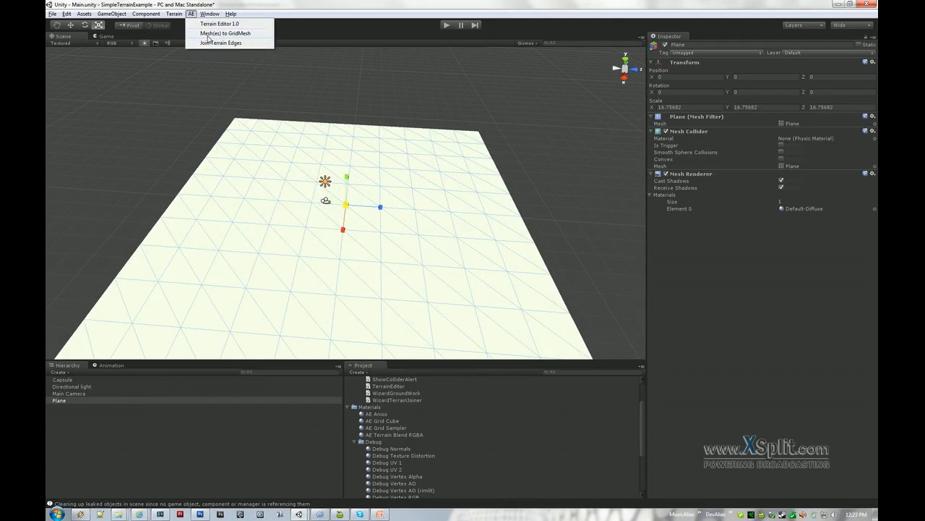
click(209, 35)
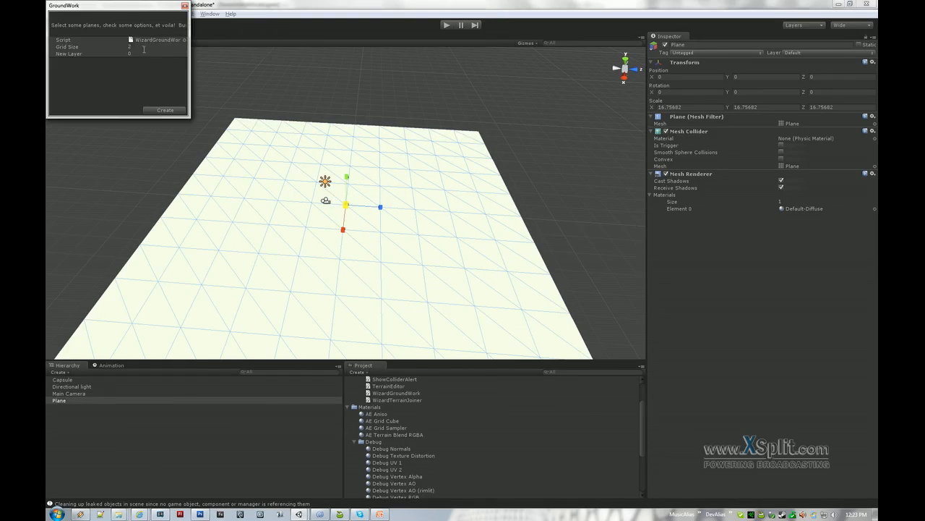
drag(124, 12, 143, 39)
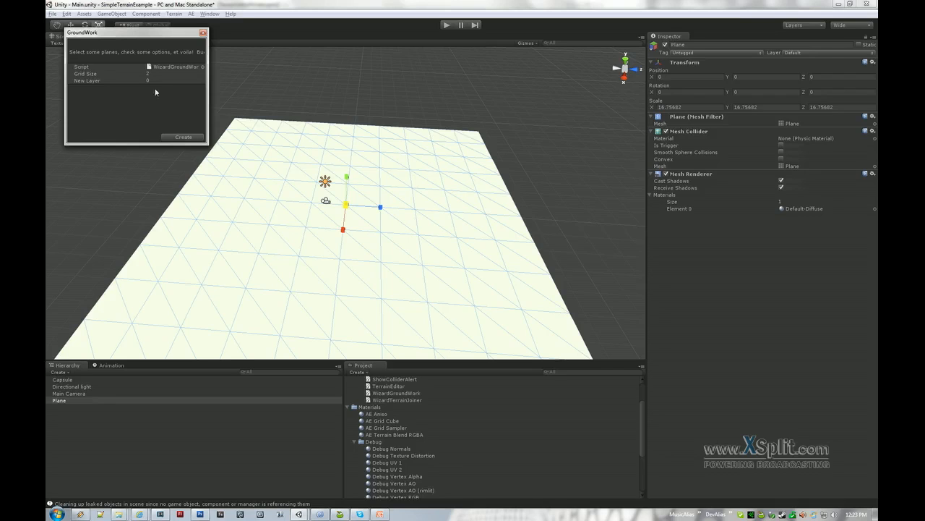
click(182, 136)
click(68, 407)
key(Delete)
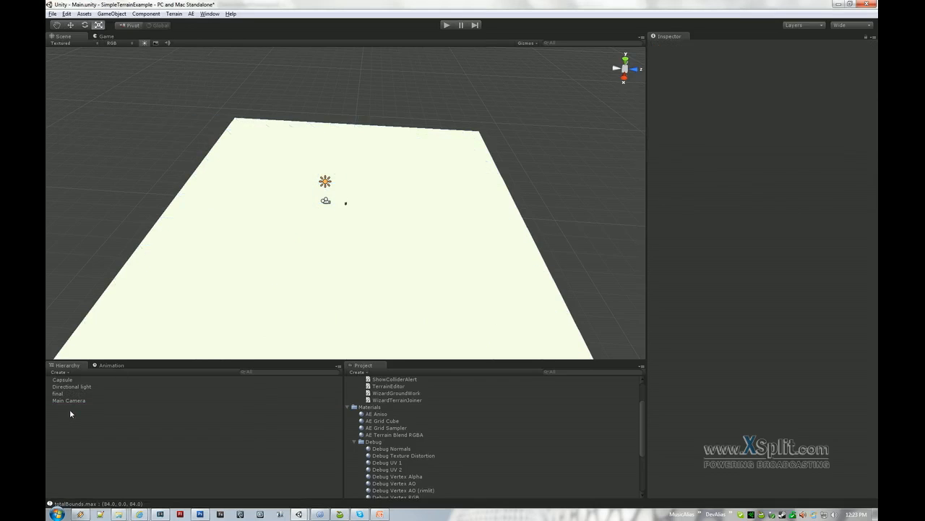
Open Terrain Editor 1.0 for the final mesh and lock it for painting vertex positions, dismissing the mesh collider notice.
click(210, 297)
alt+drag(224, 296, 413, 226)
alt+right_drag(413, 226, 434, 224)
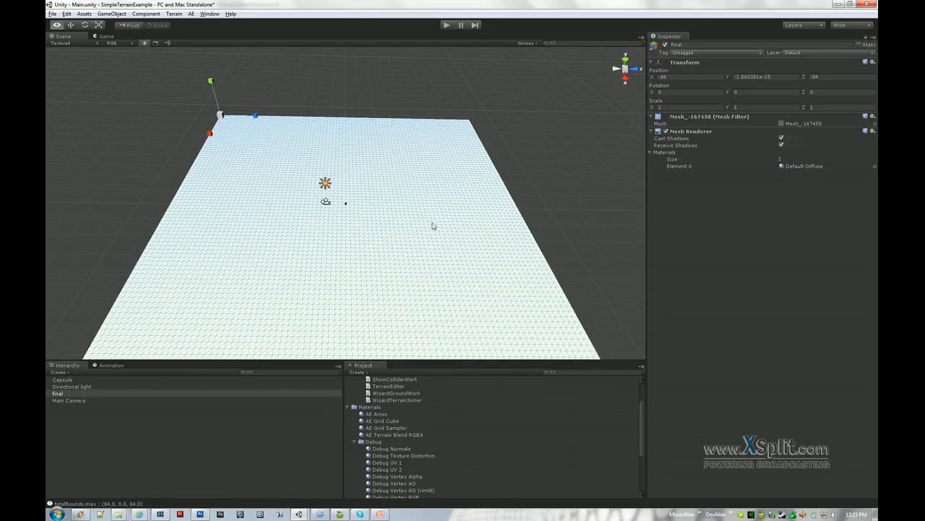
click(192, 14)
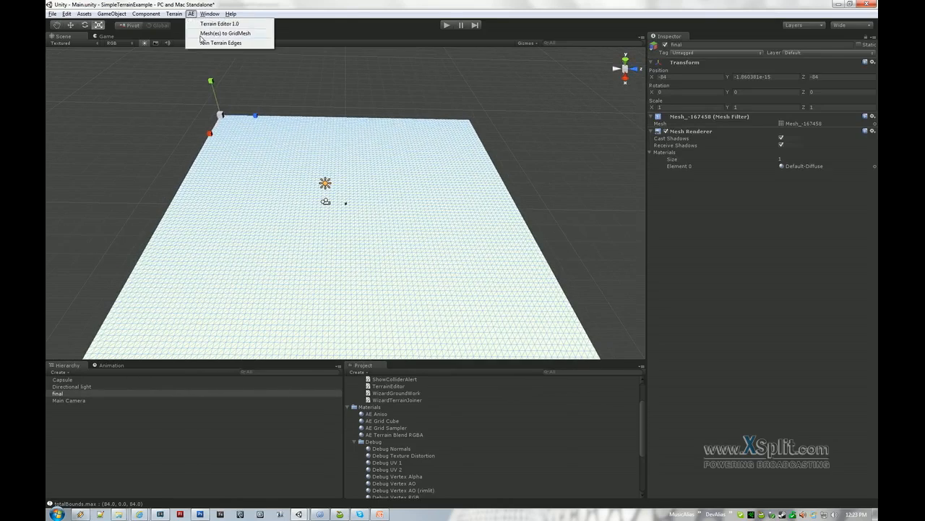
click(206, 29)
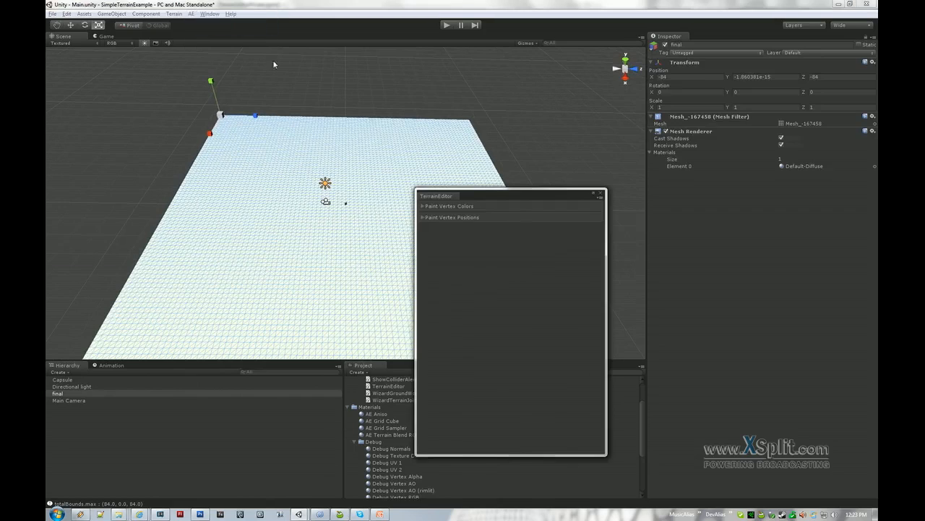
click(423, 217)
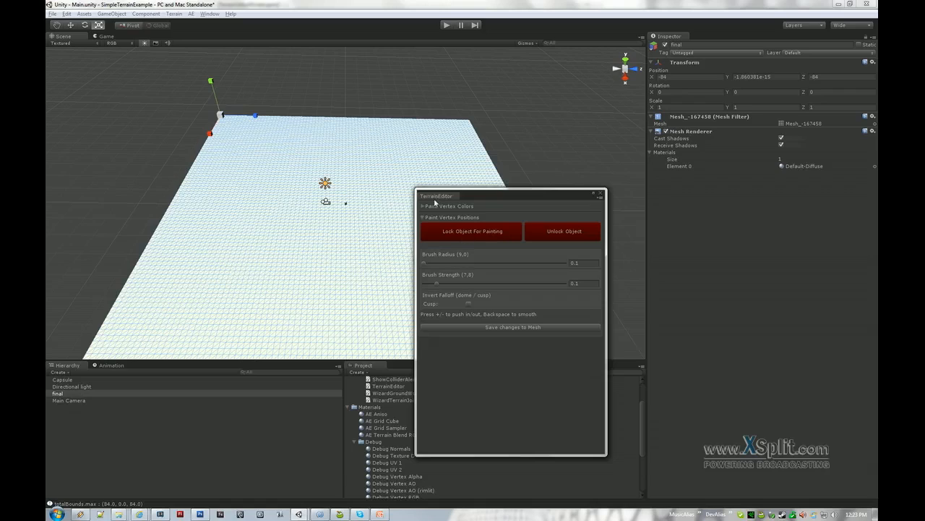
click(476, 234)
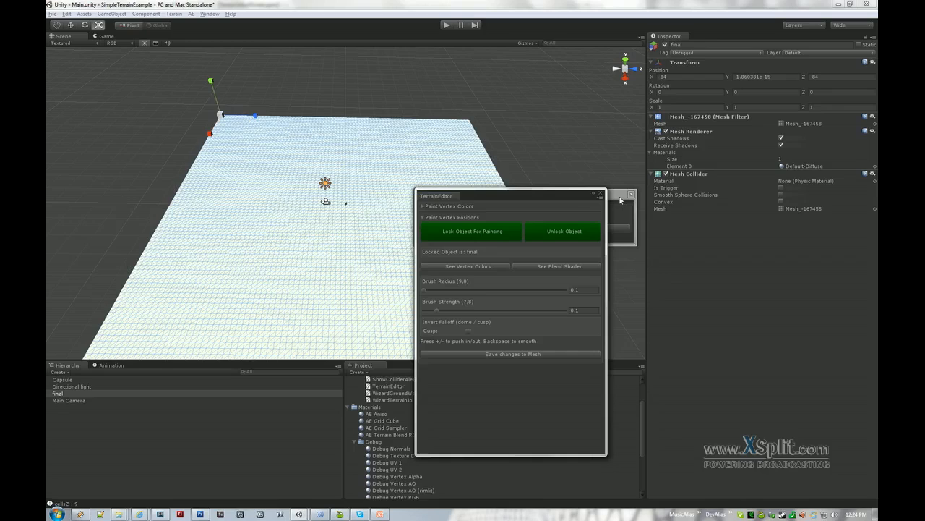
drag(601, 196, 522, 263)
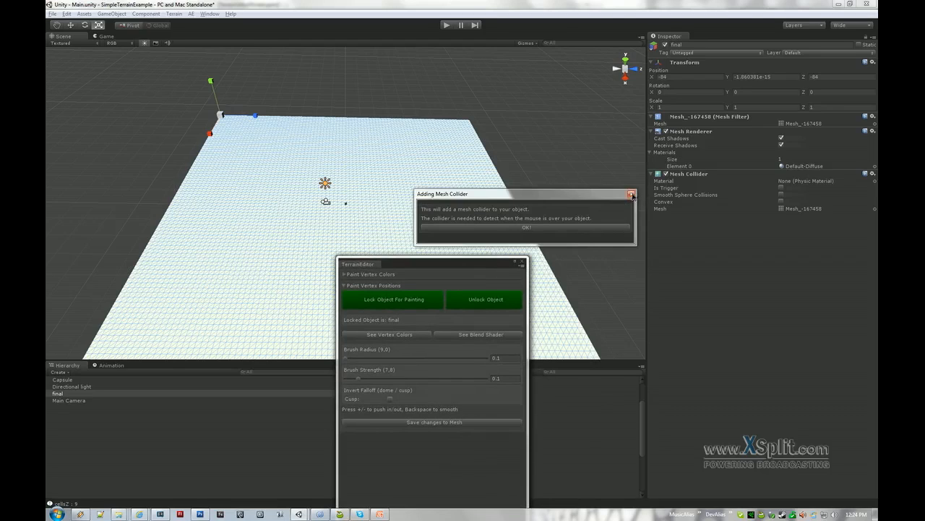
click(631, 195)
drag(476, 264, 545, 164)
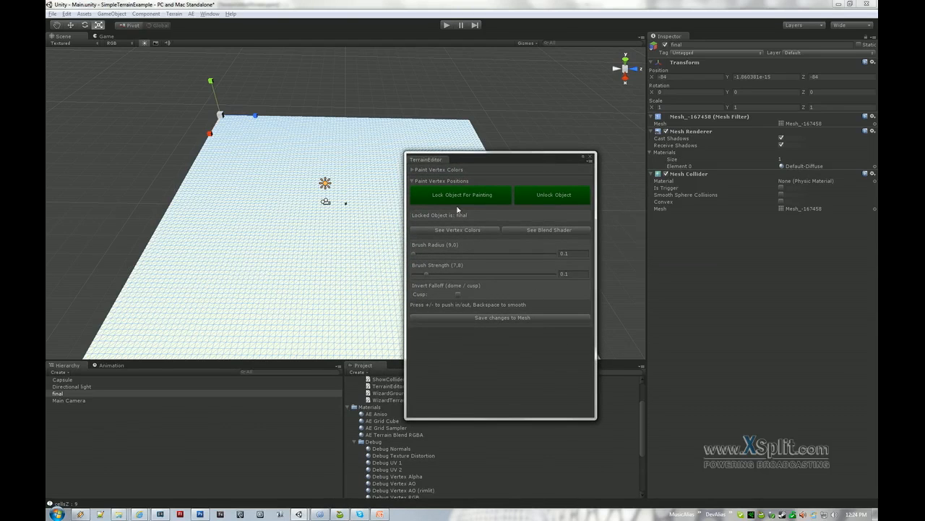
Set the vertex position brush radius to about 26.3 and the strength to about 0.51, keeping the terrain uncovered.
drag(418, 257, 489, 254)
drag(426, 274, 484, 274)
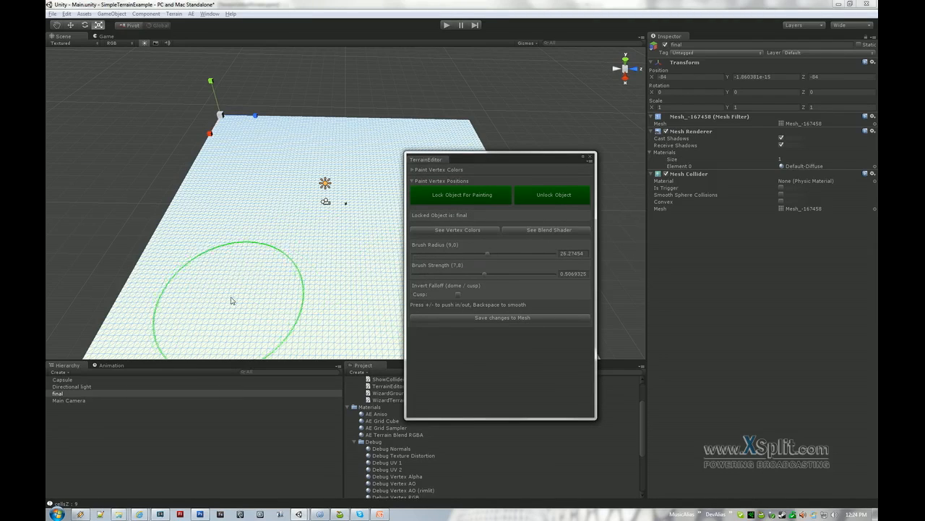
drag(472, 165, 608, 212)
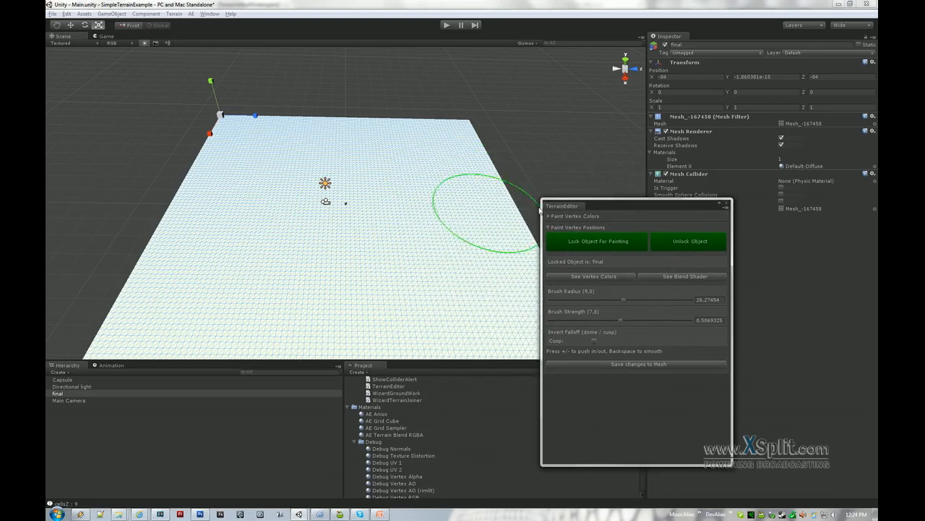
Raise a broad ridge along the near edge of the terrain mesh, starting at its near corner.
scroll(359, 212, down, 4)
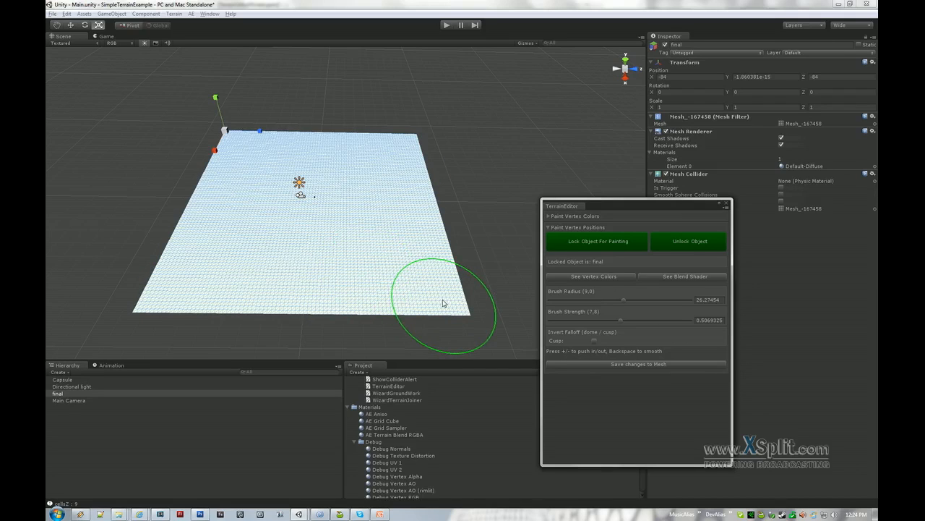
key(plus)
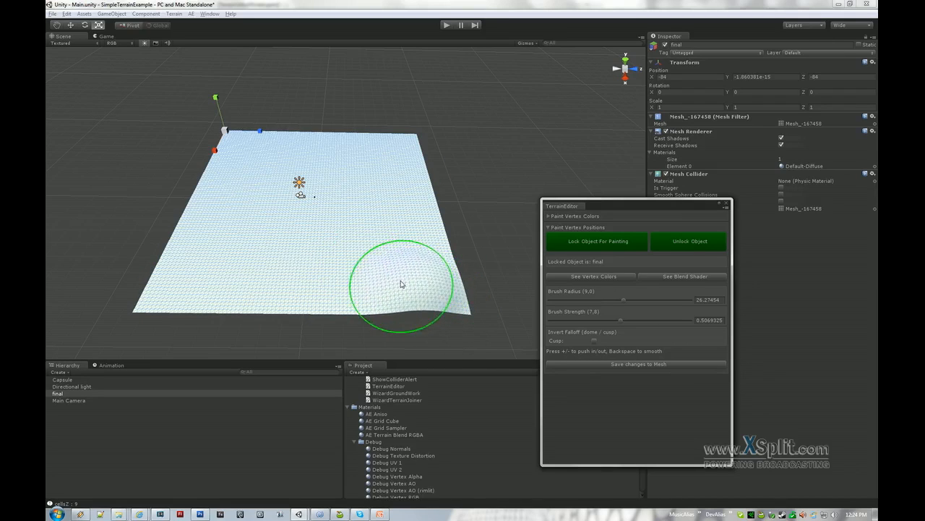
key(plus)
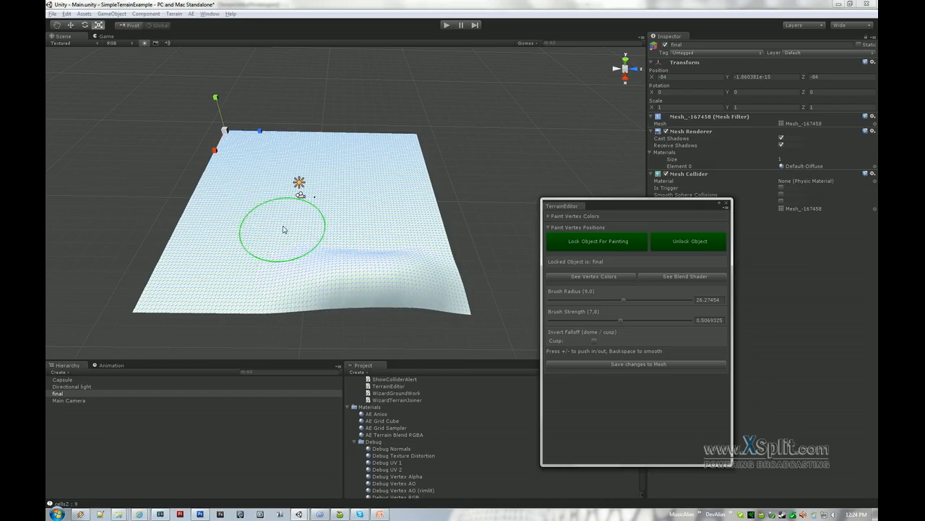
Push the vertices in to carve hollows across the middle of the terrain mesh.
key(minus)
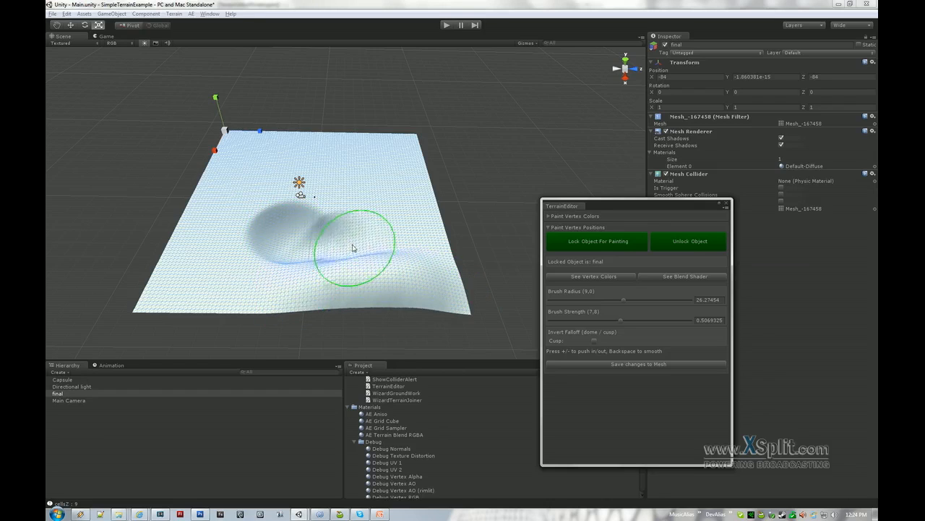
key(minus)
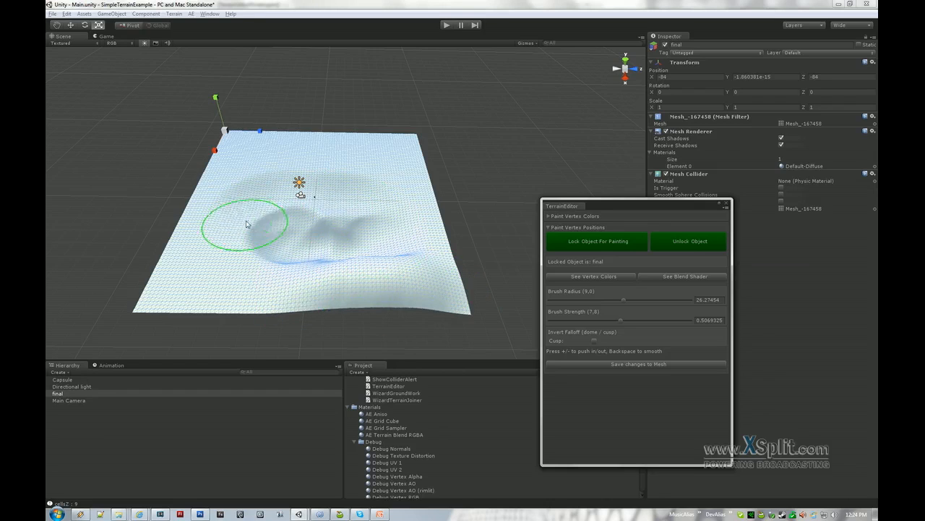
key(minus)
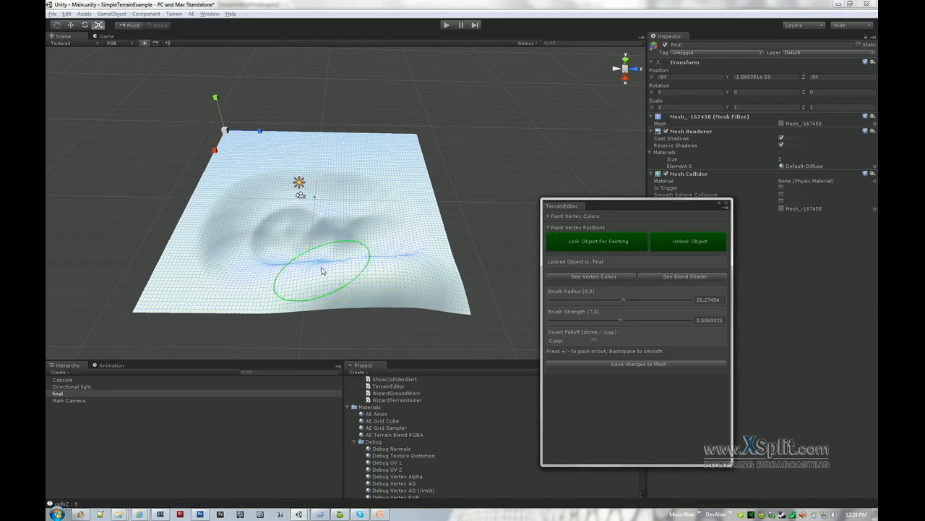
Smooth the carved hollows and the steep slope beside the ridge on the terrain mesh.
key(BackSpace)
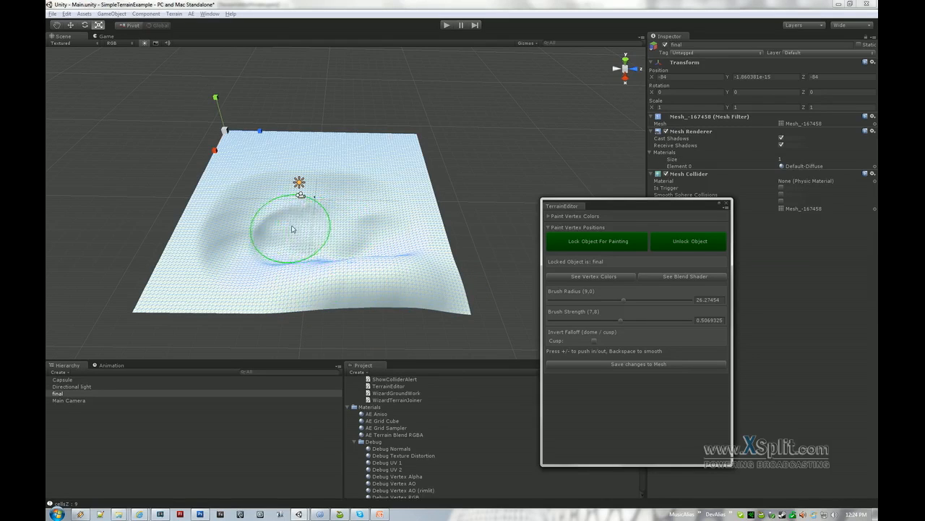
key(BackSpace)
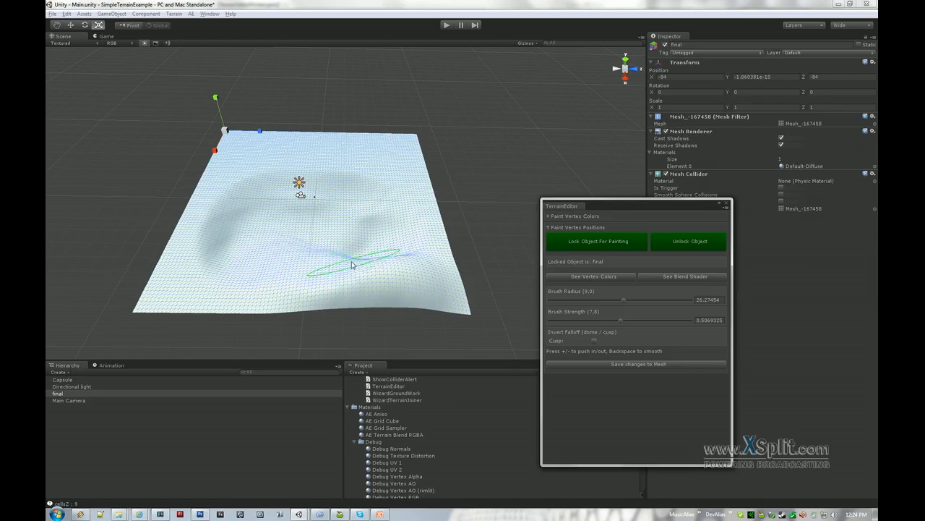
key(BackSpace)
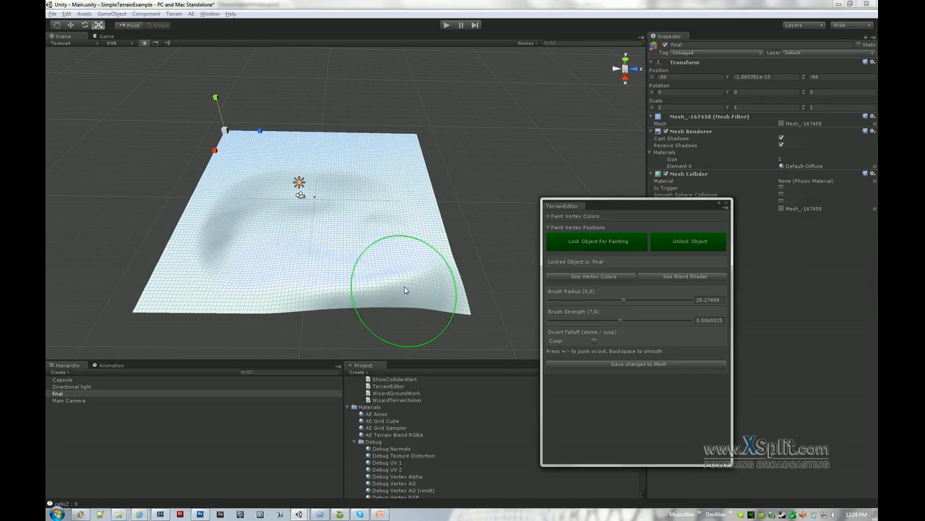
Raise hills around the terrain's edges and middle with brush radius about 27.3 and strength about 0.81, and deselect the mesh.
drag(621, 304, 623, 304)
key(plus)
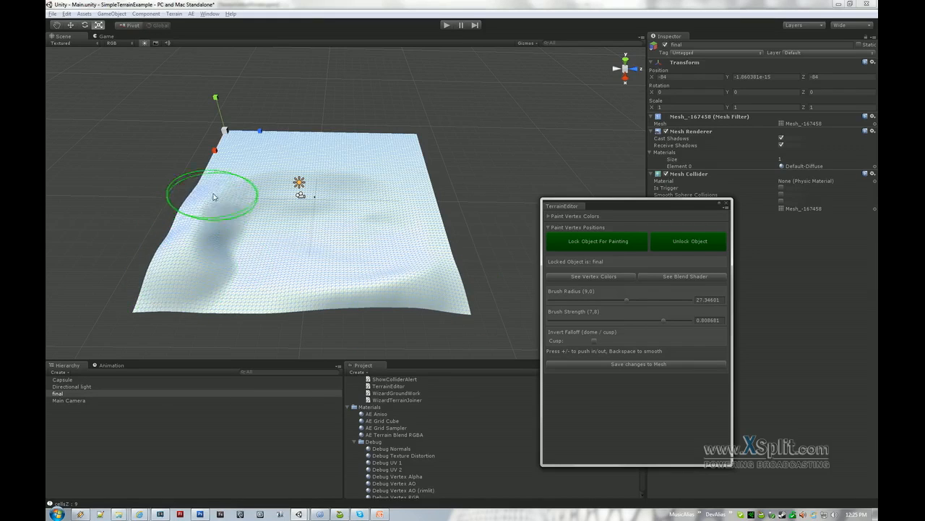
key(plus)
key(plus)
key(plus)
key(plus)
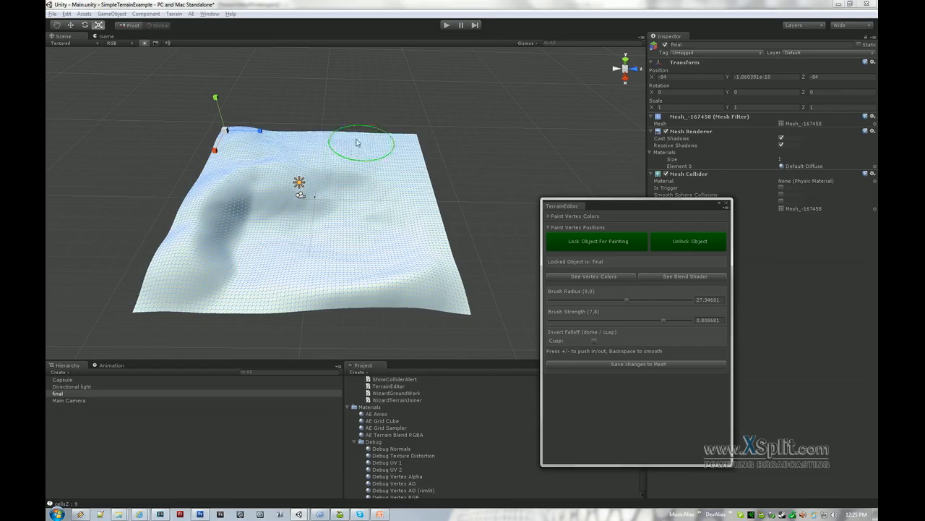
key(plus)
key(plus)
key(plus)
key(plus)
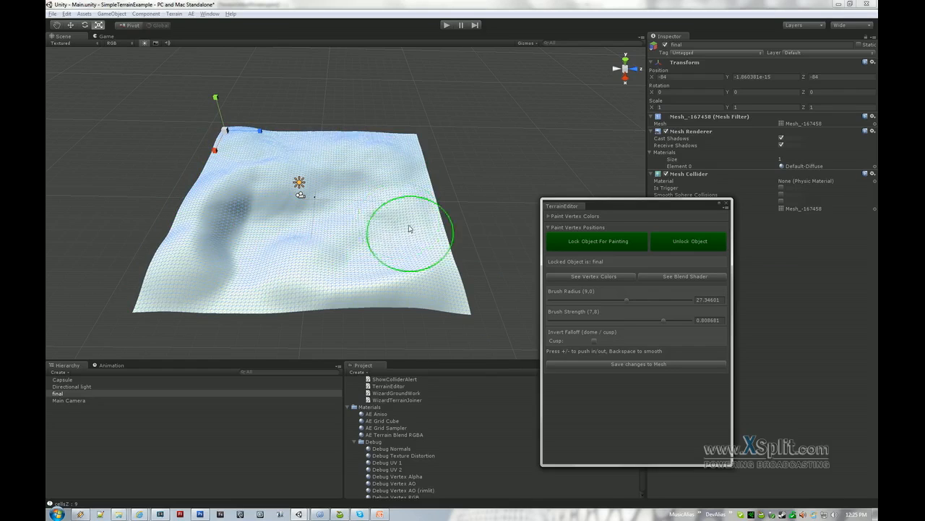
key(plus)
key(plus)
key(plus)
key(plus)
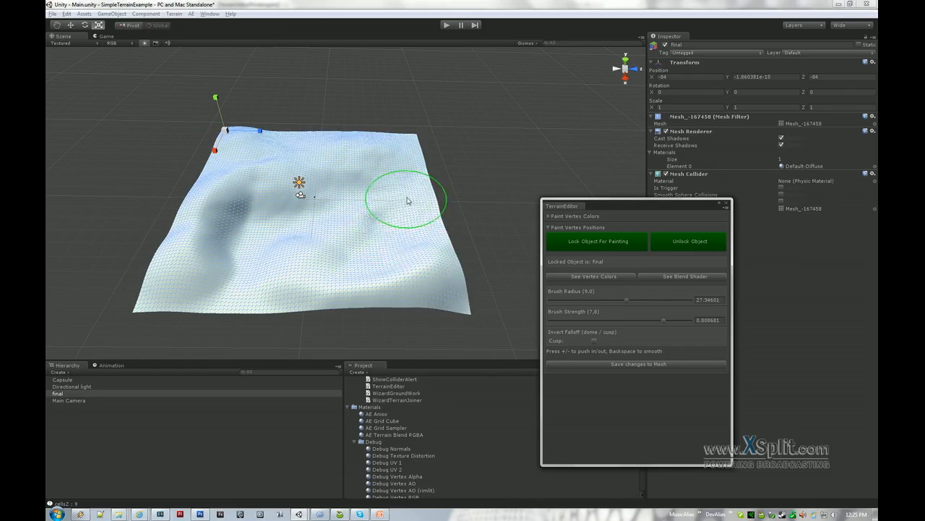
key(plus)
key(plus)
click(455, 193)
mouse_move(455, 193)
alt+mouse_down()
mouse_move(354, 198)
mouse_move(405, 162)
mouse_move(482, 173)
mouse_move(336, 231)
mouse_move(310, 190)
mouse_move(260, 190)
mouse_move(313, 219)
mouse_move(375, 195)
mouse_move(364, 213)
mouse_move(384, 213)
mouse_move(374, 185)
mouse_move(325, 202)
mouse_move(369, 214)
mouse_move(488, 184)
alt+mouse_up()
click(384, 214)
click(488, 184)
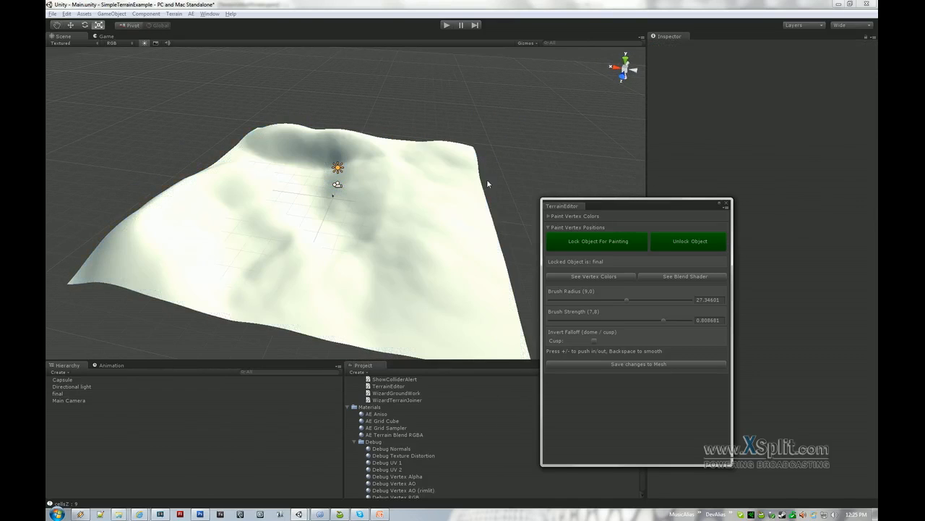
Select the terrain mesh and raise a large rounded dome on its near part with the dome falloff.
click(395, 233)
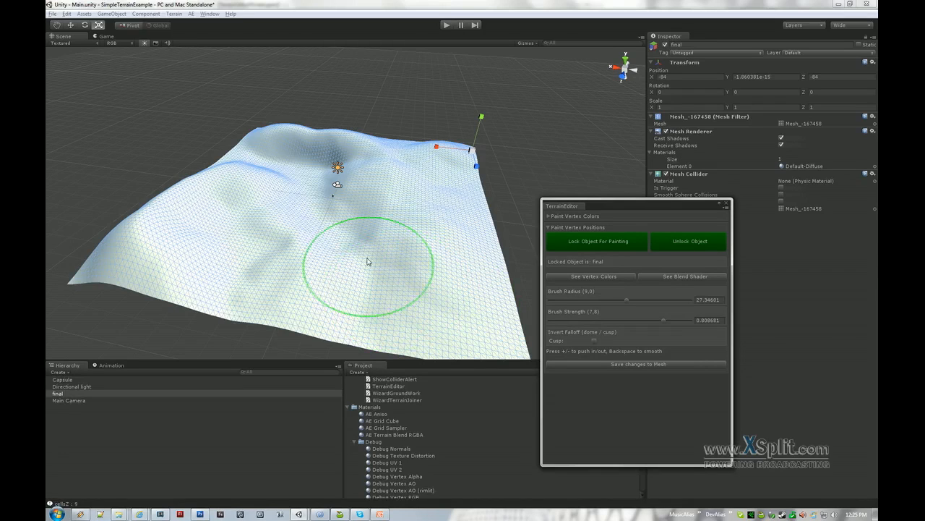
key(plus)
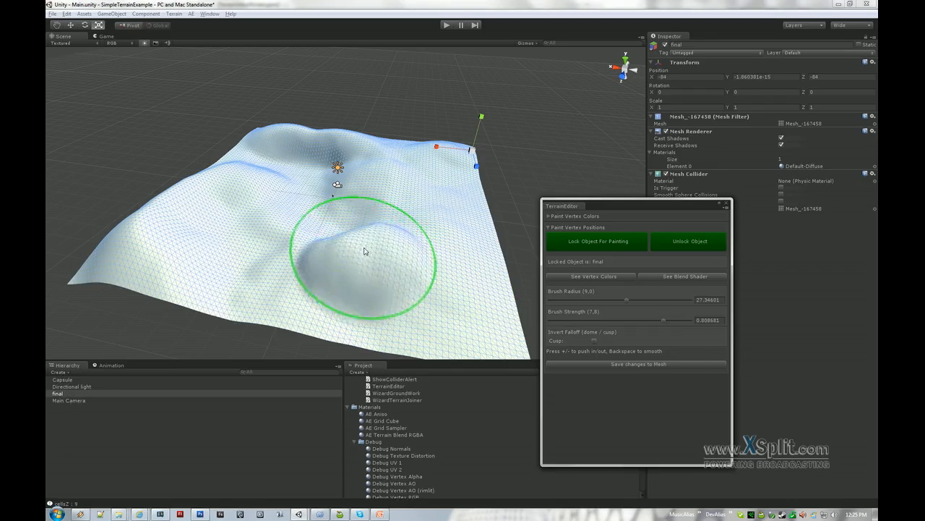
key(minus)
mouse_move(378, 269)
alt+mouse_down()
mouse_move(372, 299)
mouse_move(333, 282)
mouse_move(337, 232)
alt+mouse_up()
key(plus)
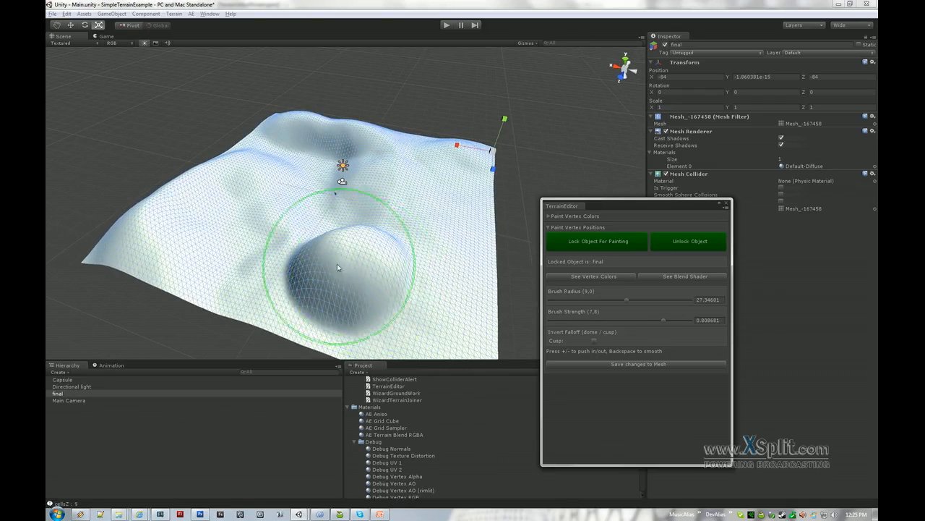
Enable the cusp falloff and sculpt a ring-shaped, crater-like form on the terrain beside the dome.
mouse_move(369, 269)
alt+mouse_down()
mouse_move(326, 242)
mouse_move(369, 258)
mouse_move(285, 268)
alt+mouse_up()
click(595, 340)
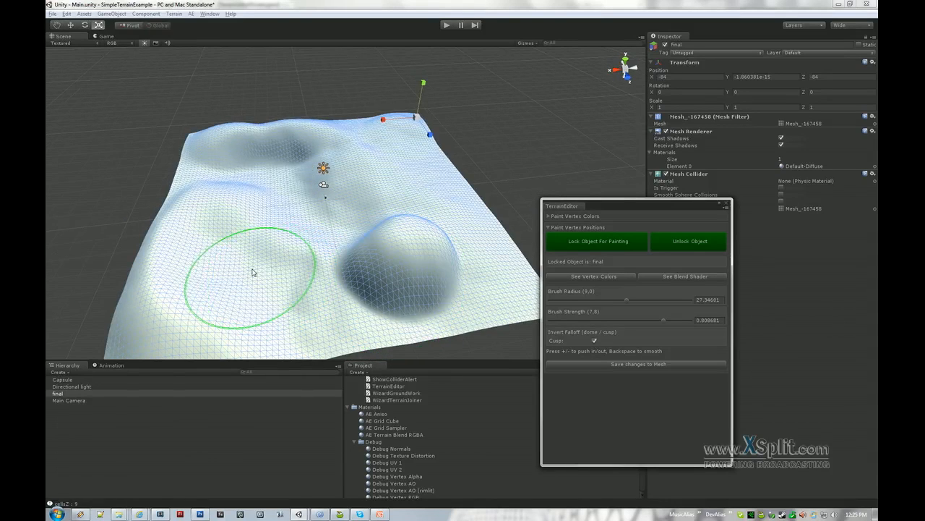
key(minus)
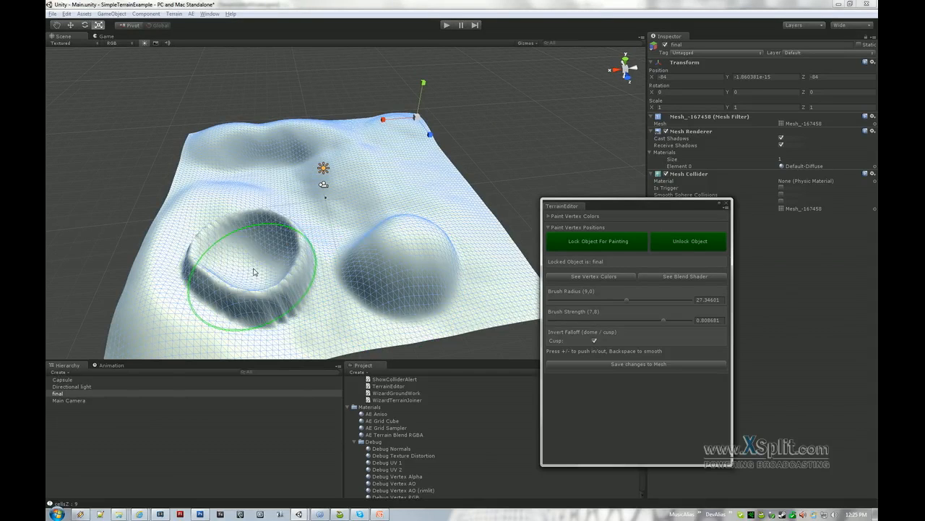
mouse_move(357, 262)
alt+mouse_down()
mouse_move(287, 314)
mouse_move(323, 246)
alt+mouse_up()
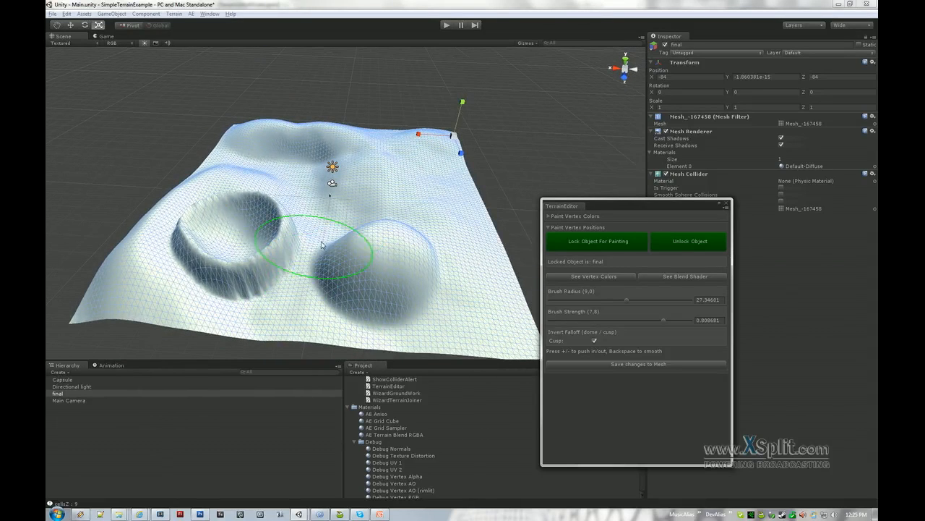
Disable the cusp falloff and smooth away the dome and the crater on the terrain mesh.
click(594, 340)
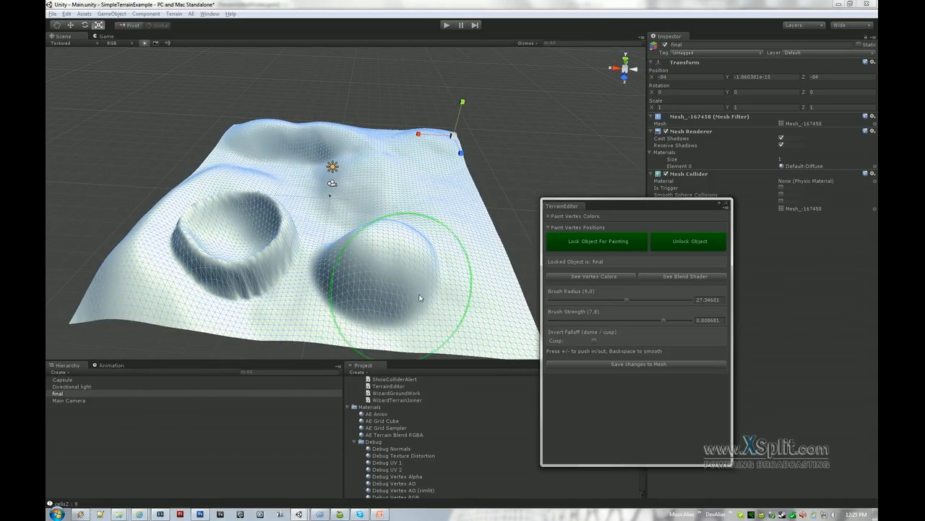
key(BackSpace)
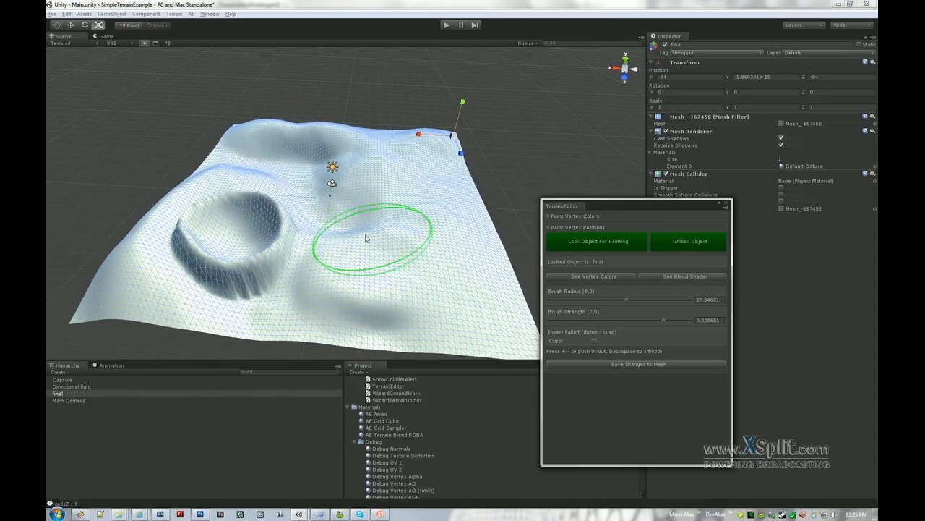
key(BackSpace)
key(BackSpace)
Roughen the whole terrain with the cusp falloff enabled and brush strength about 0.88, and deselect the mesh.
click(595, 340)
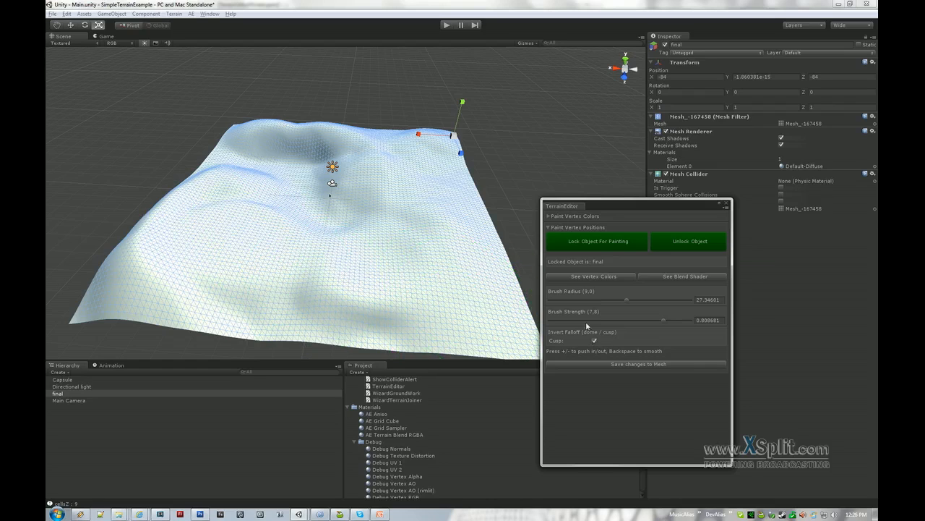
drag(663, 320, 673, 321)
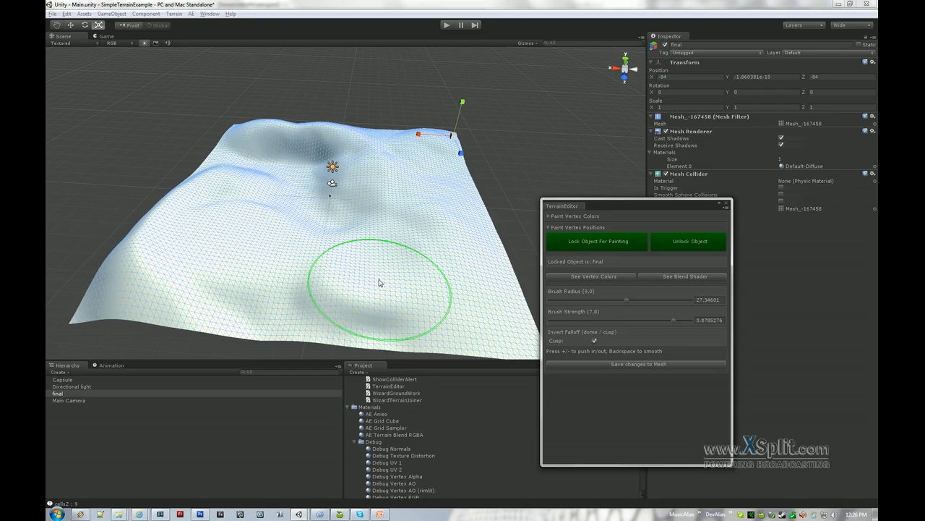
key(plus)
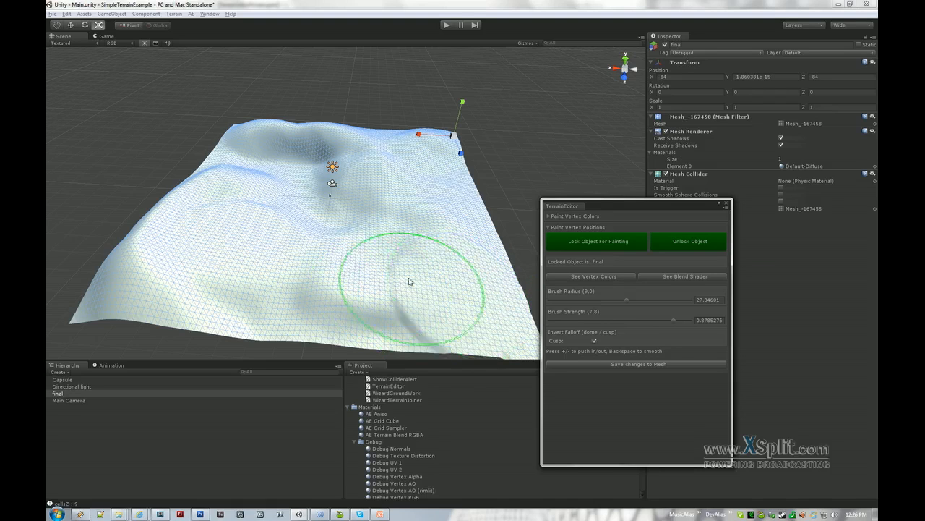
key(plus)
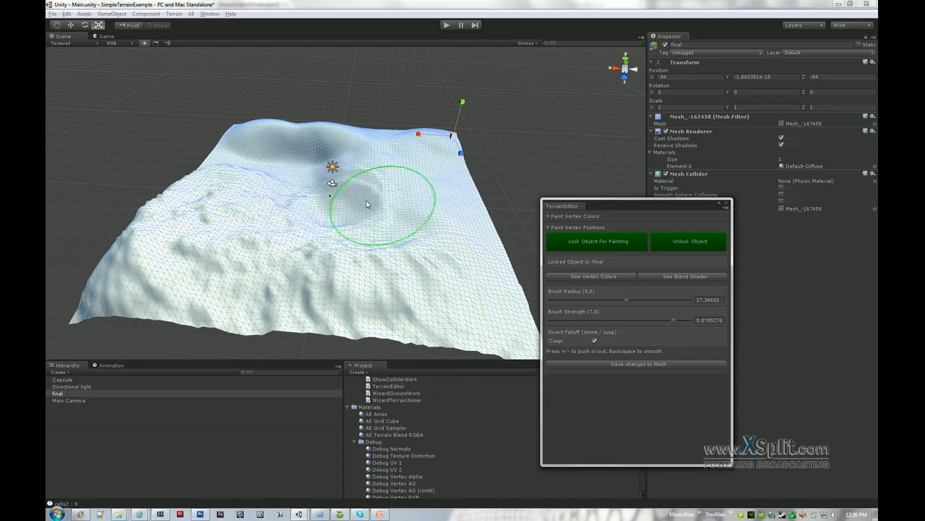
key(plus)
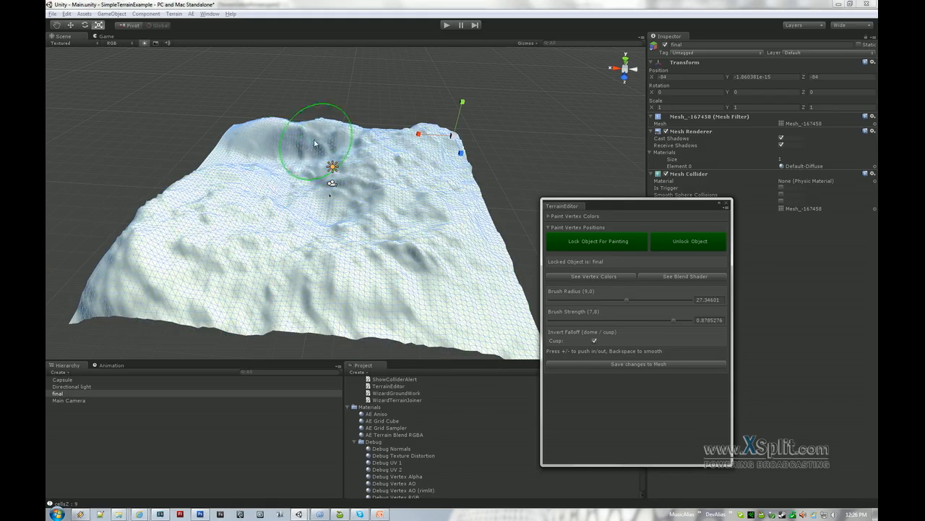
key(plus)
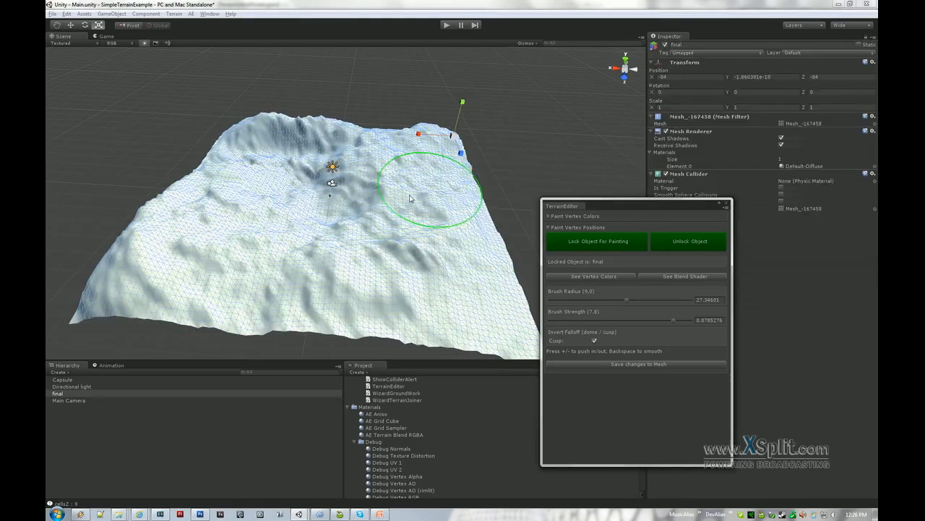
click(427, 218)
Examine the roughened terrain up close and from a distance, framing the capsule as a scale reference.
mouse_move(427, 219)
alt+mouse_down()
mouse_move(316, 283)
mouse_move(292, 203)
mouse_move(409, 208)
alt+mouse_up()
alt+right_drag(386, 275, 452, 277)
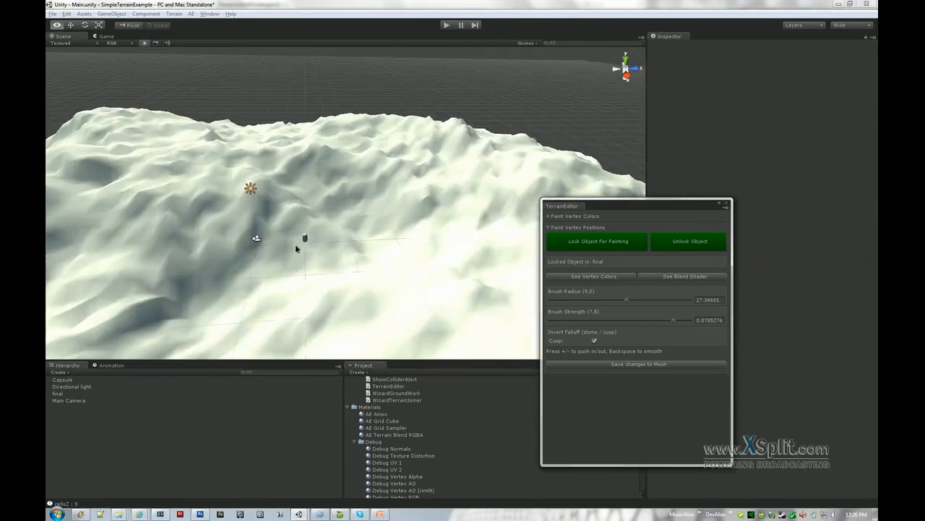
alt+right_drag(295, 245, 353, 258)
mouse_move(353, 259)
alt+mouse_down()
mouse_move(243, 256)
mouse_move(162, 197)
mouse_move(286, 215)
mouse_move(415, 188)
mouse_move(508, 188)
mouse_move(432, 200)
mouse_move(473, 210)
alt+mouse_up()
click(244, 255)
key(f)
alt+right_drag(472, 210, 326, 239)
alt+drag(326, 239, 574, 346)
Smooth the terrain lightly with cusp falloff off, brush radius about 32.55 and strength about 0.08, and unlock the object.
click(594, 340)
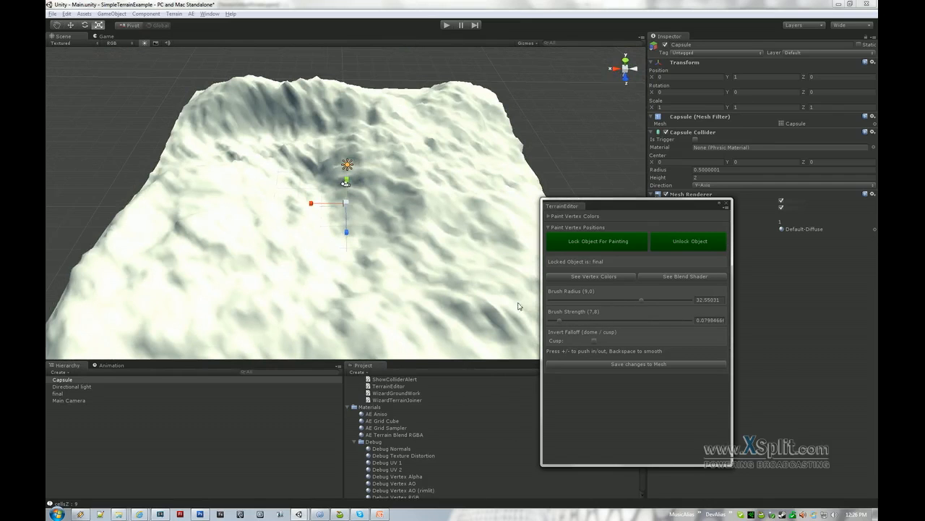
alt+drag(517, 306, 384, 258)
click(398, 272)
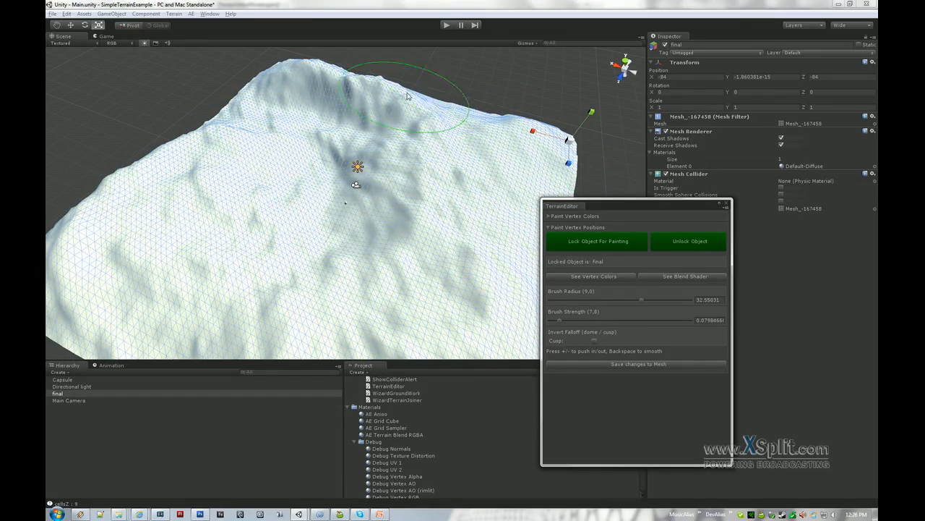
click(204, 89)
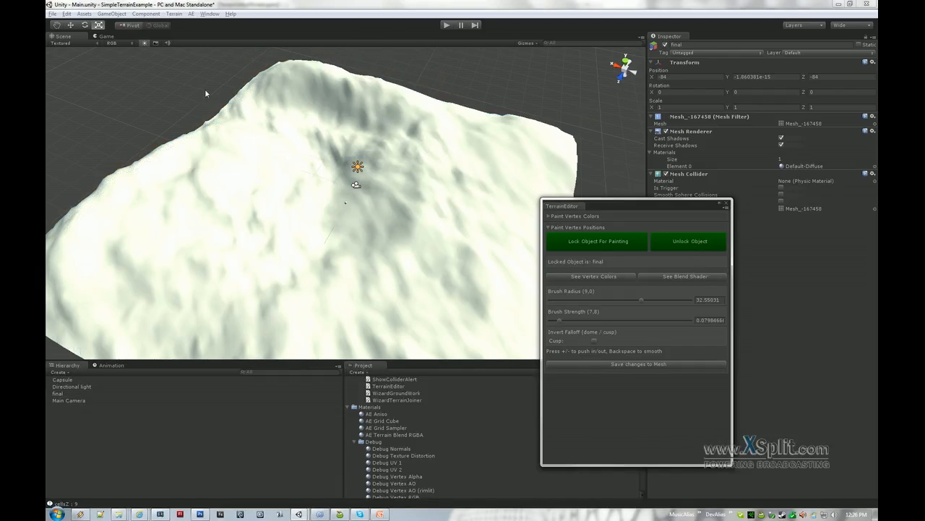
click(692, 246)
Select the capsule and raise it to a Y position of about 2.21 above the terrain surface.
click(348, 205)
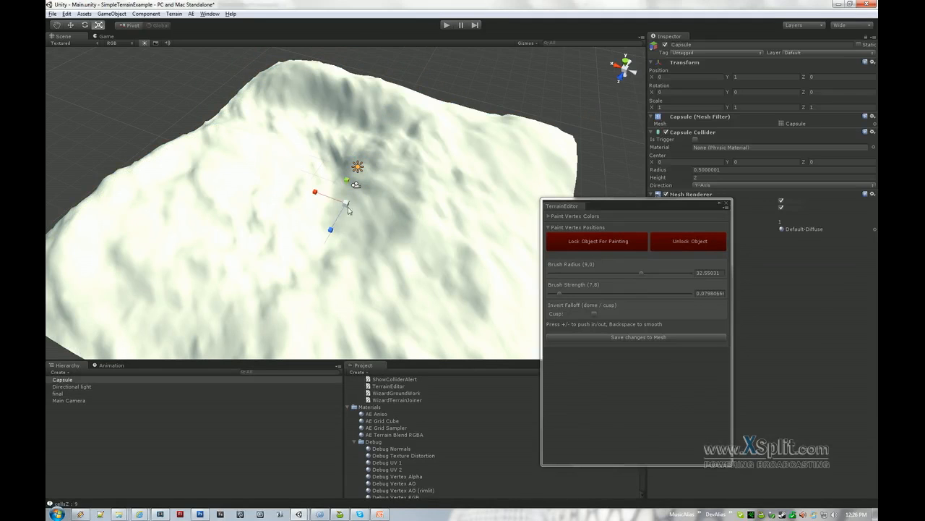
key(f)
alt+drag(347, 224, 307, 65)
key(w)
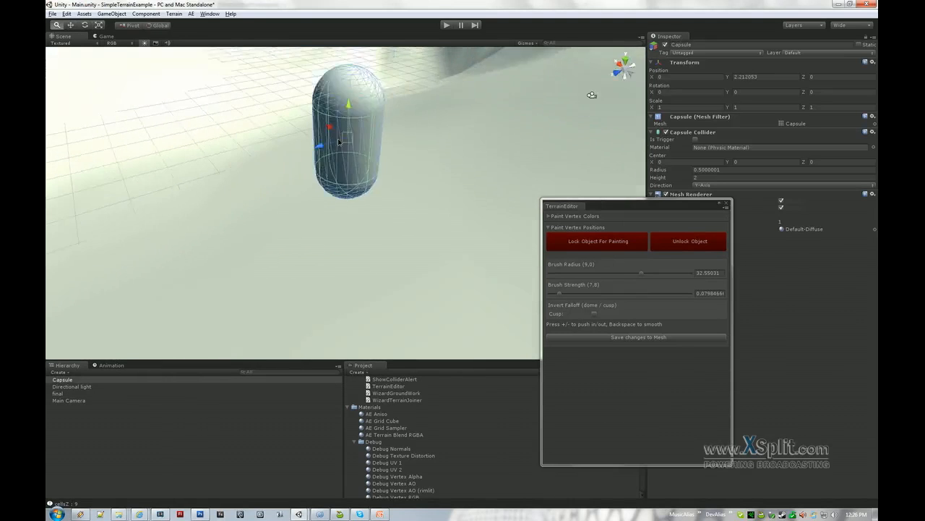
Examine the sculpted terrain from several sides and distances, comparing it with the capsule's size, and deselect the capsule.
scroll(356, 137, down, 5)
alt+drag(355, 137, 434, 143)
scroll(434, 143, down, 15)
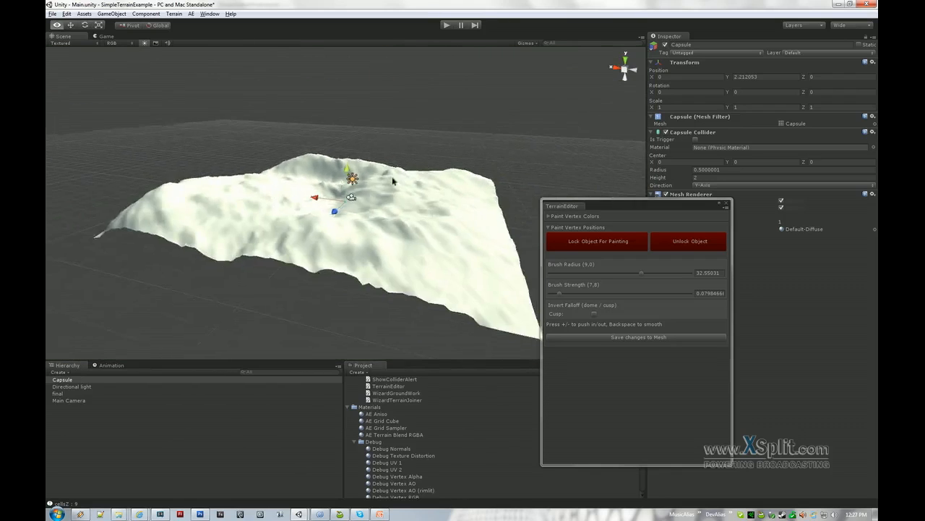
alt+drag(392, 180, 263, 237)
click(262, 236)
alt+drag(367, 203, 315, 189)
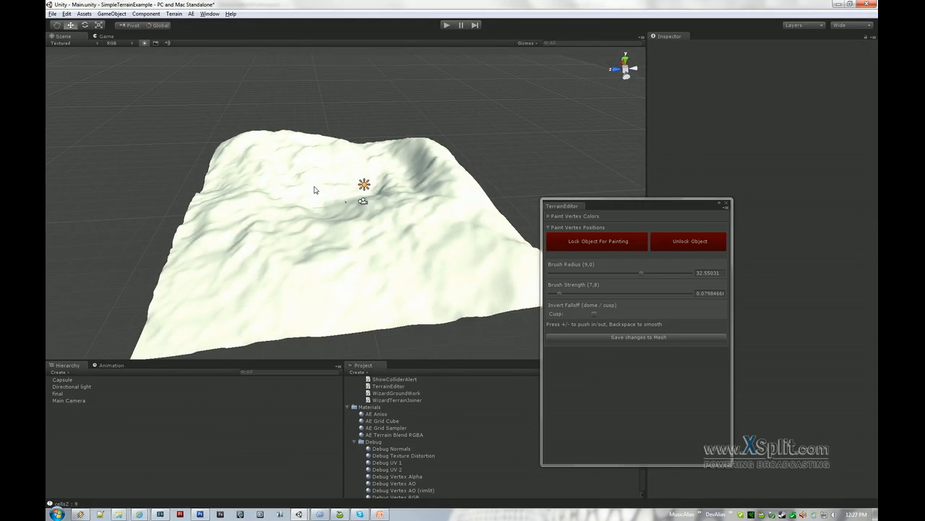
scroll(454, 201, up, 10)
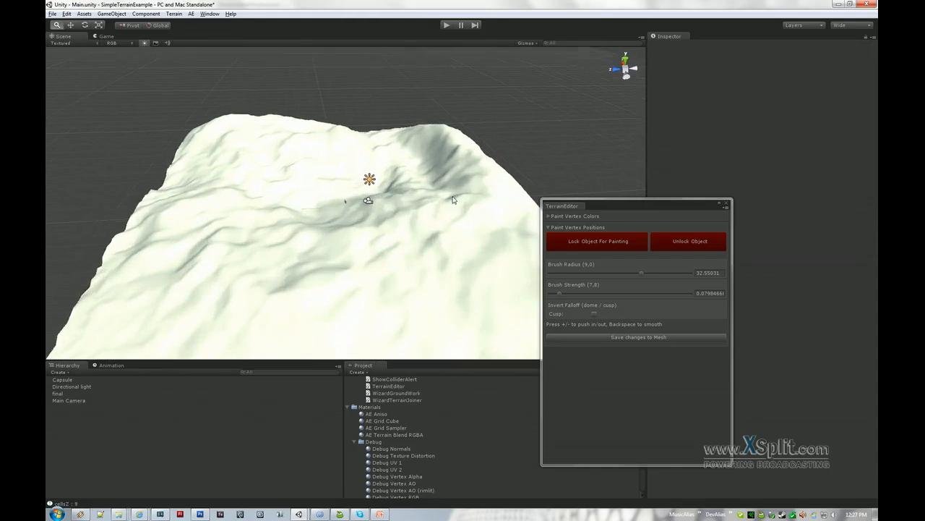
alt+drag(461, 205, 293, 152)
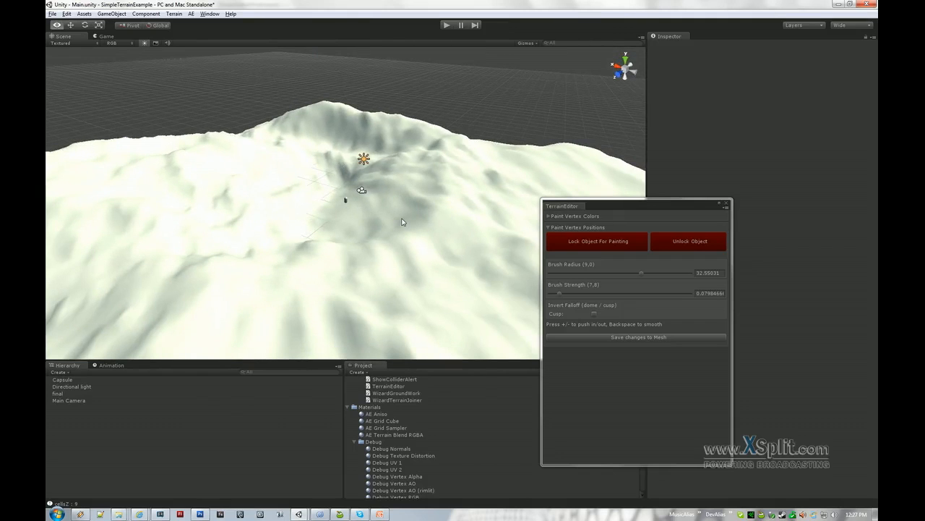
scroll(428, 214, down, 10)
alt+drag(355, 206, 354, 248)
Delete the sculpted terrain mesh "final" and create a new plane in the scene.
click(354, 248)
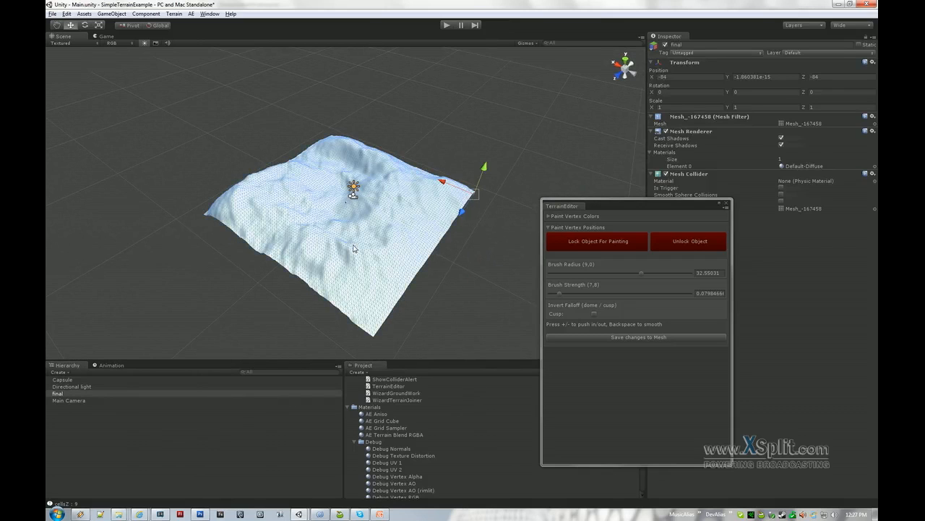
key(Delete)
click(175, 14)
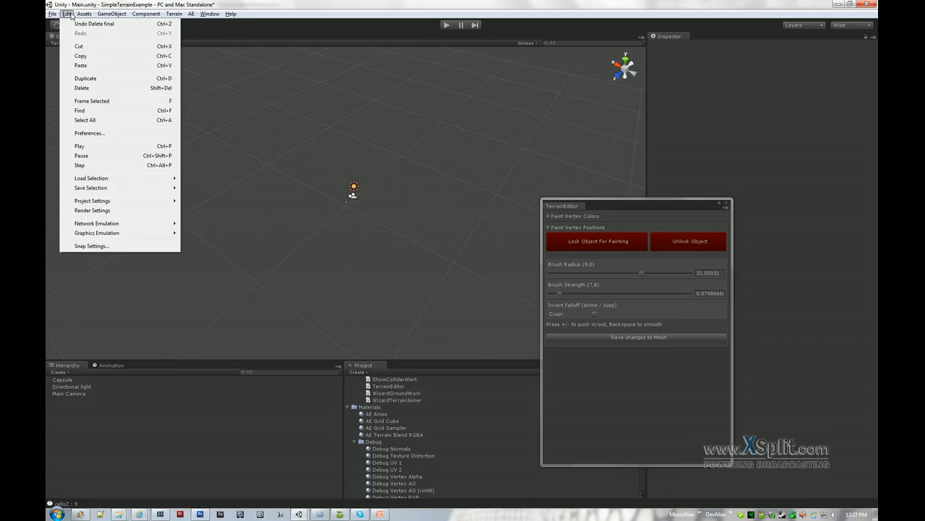
mouse_move(107, 14)
mouse_move(181, 34)
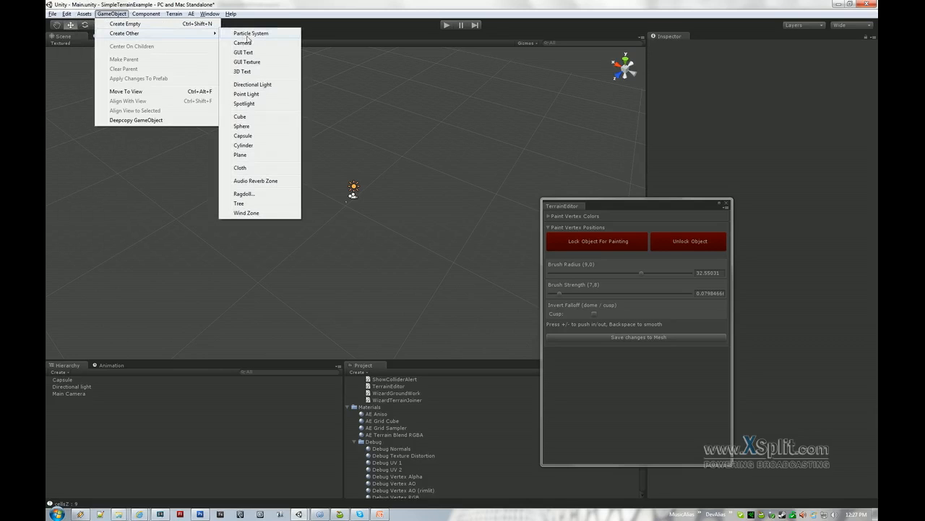
click(242, 154)
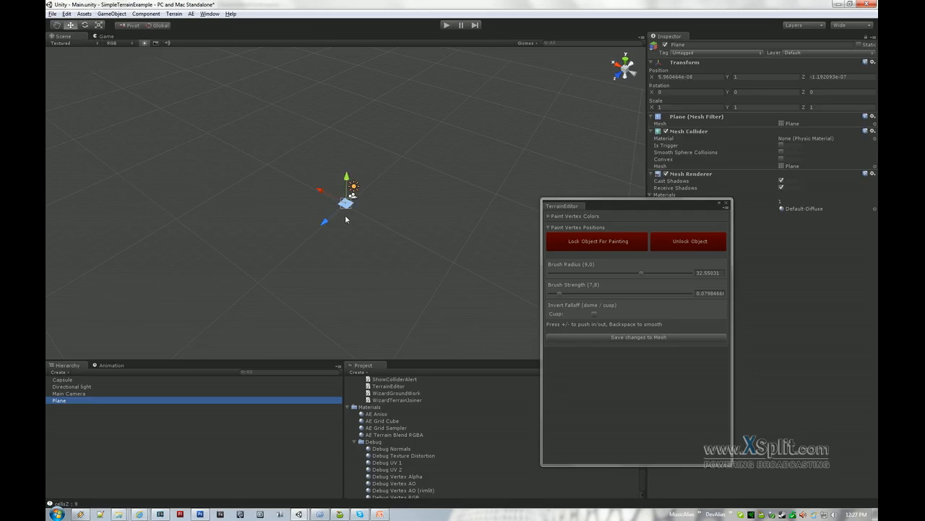
Frame the new plane and set its position to the origin, with zero coordinates.
key(r)
alt+right_drag(300, 209, 365, 202)
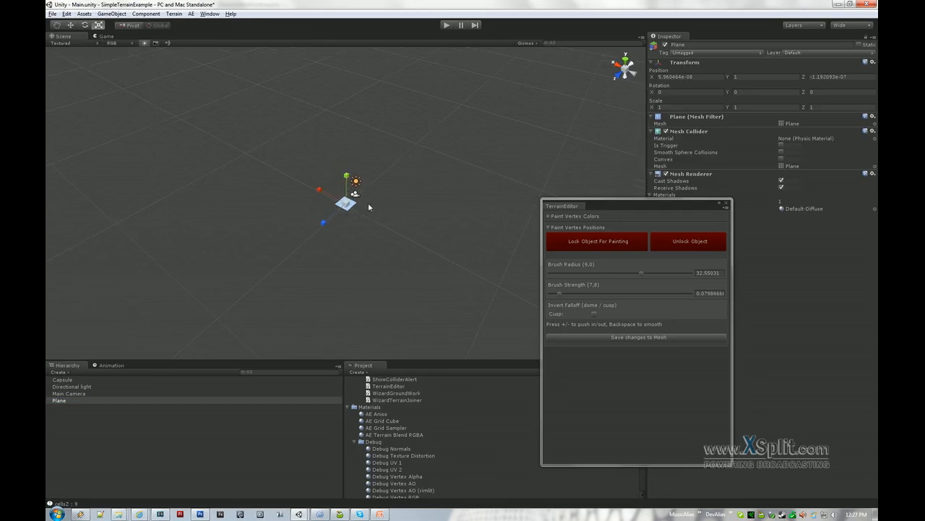
text(f)
text(0)
key(Tab)
text(0)
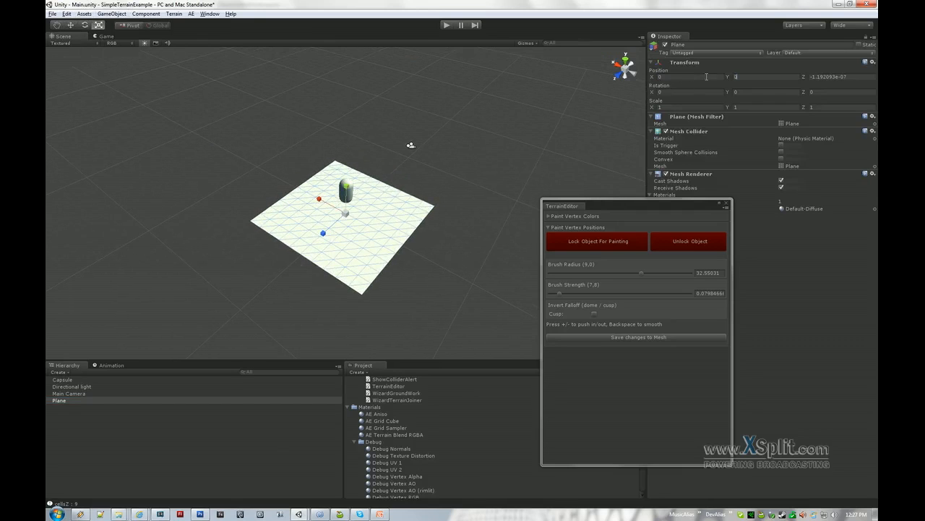
Scale the plane uniformly to about 6.48 and rotate it to about 57.7 degrees around Y.
drag(346, 214, 564, 120)
alt+right_drag(361, 203, 284, 242)
mouse_move(284, 242)
alt+mouse_down()
mouse_move(354, 212)
mouse_move(284, 220)
mouse_move(401, 227)
mouse_move(291, 231)
alt+mouse_up()
key(e)
Stretch the plane into a long narrow strip with X scale about 1.97 and Z scale about 18.82.
key(r)
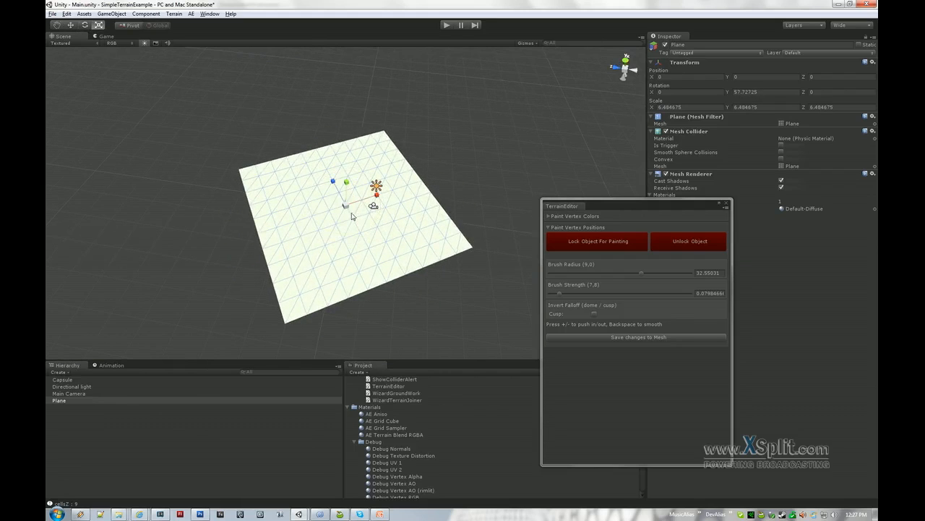
drag(378, 196, 315, 134)
alt+right_drag(314, 137, 306, 190)
alt+scroll(287, 200, down, 3)
alt+drag(287, 200, 350, 208)
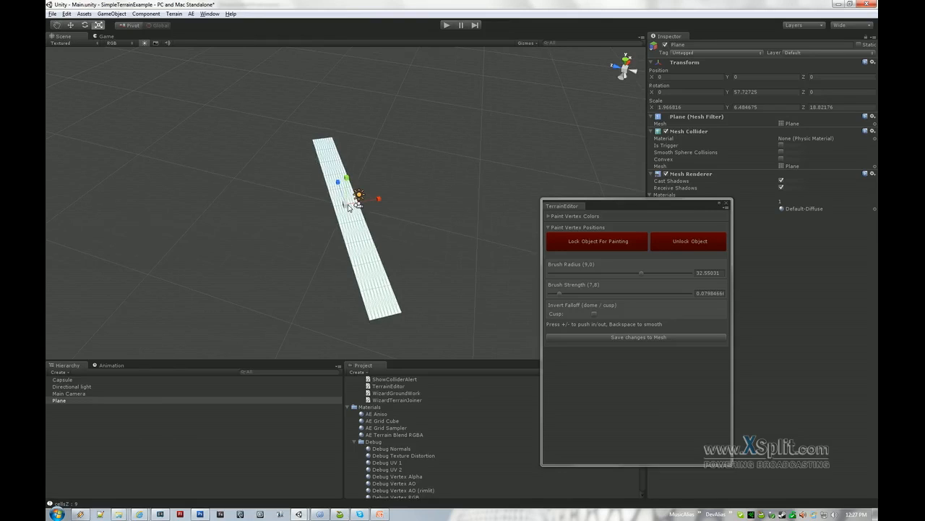
Duplicate the strip, move the copy to X about 63.5 and rotate it across the original to about 122.6 degrees around Y.
key(w)
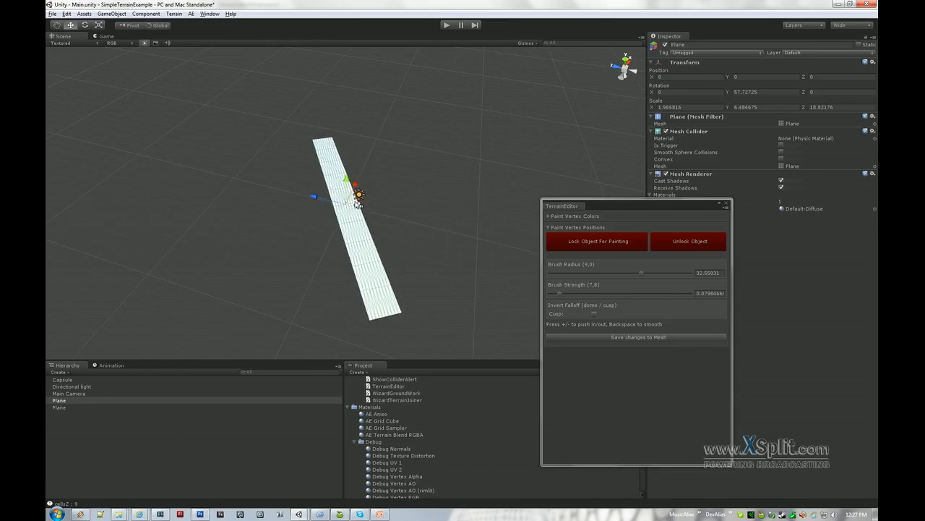
drag(355, 185, 397, 139)
key(e)
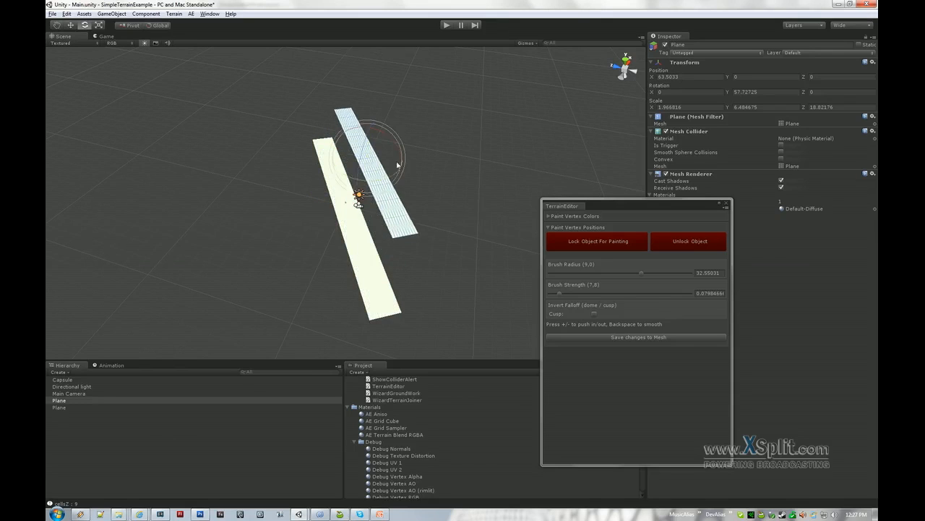
drag(387, 177, 313, 168)
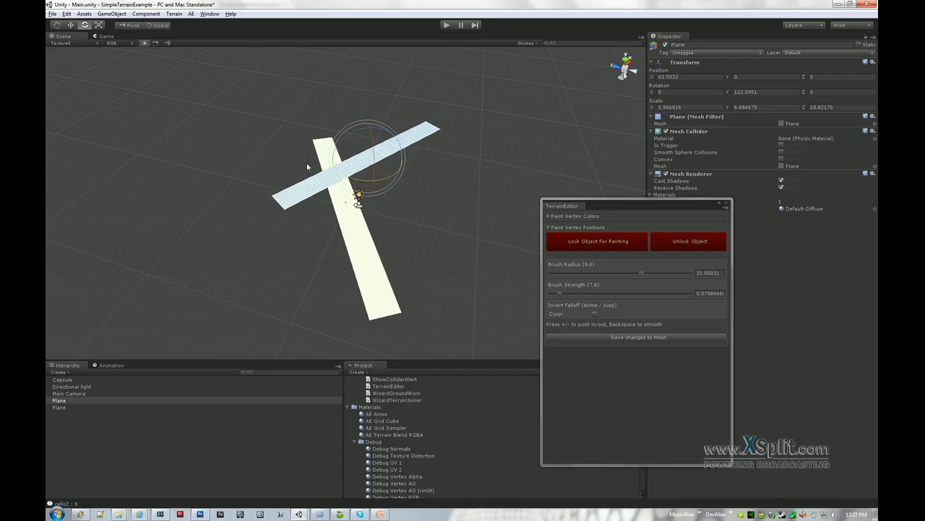
Duplicate the crossing strip and move the copy to X about -146, at the near end of the long strip.
key(w)
drag(370, 148, 331, 282)
scroll(394, 262, down, 3)
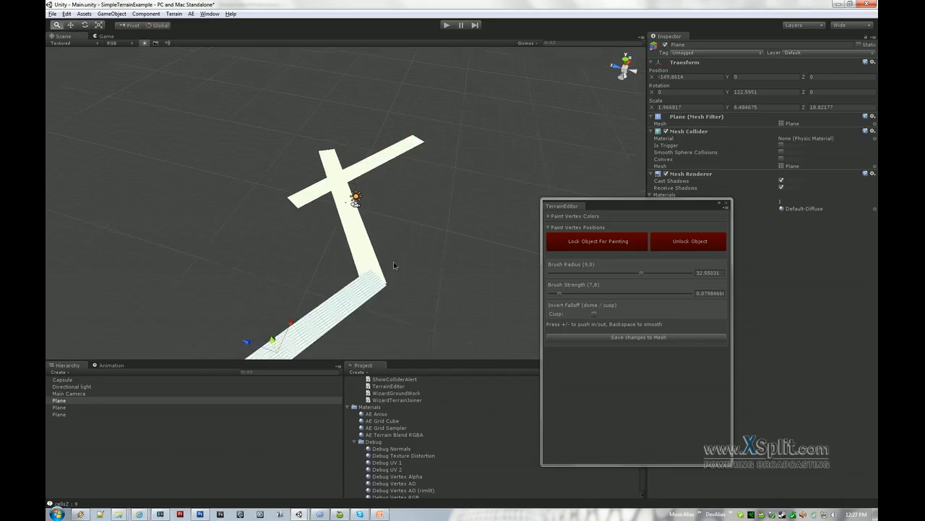
drag(287, 324, 293, 316)
click(391, 279)
click(378, 274)
shift+click(355, 293)
shift+click(304, 195)
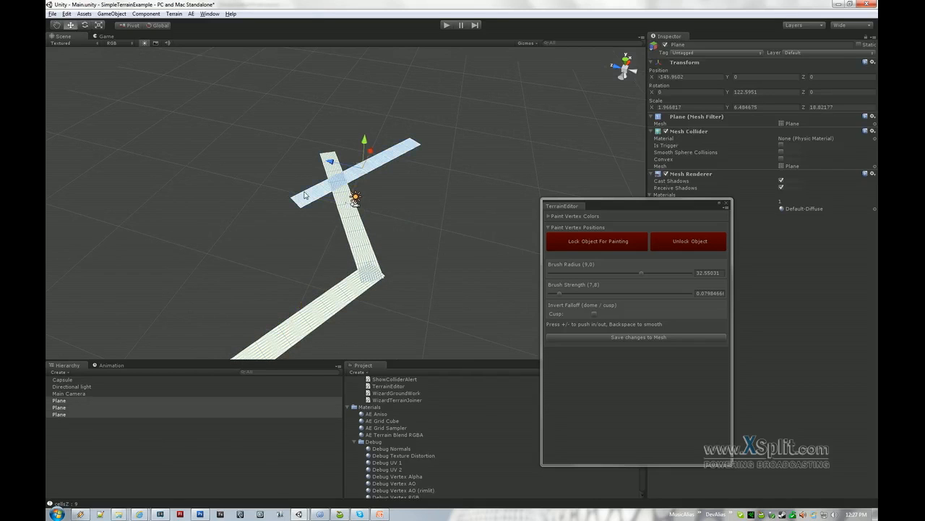
click(204, 15)
mouse_move(192, 17)
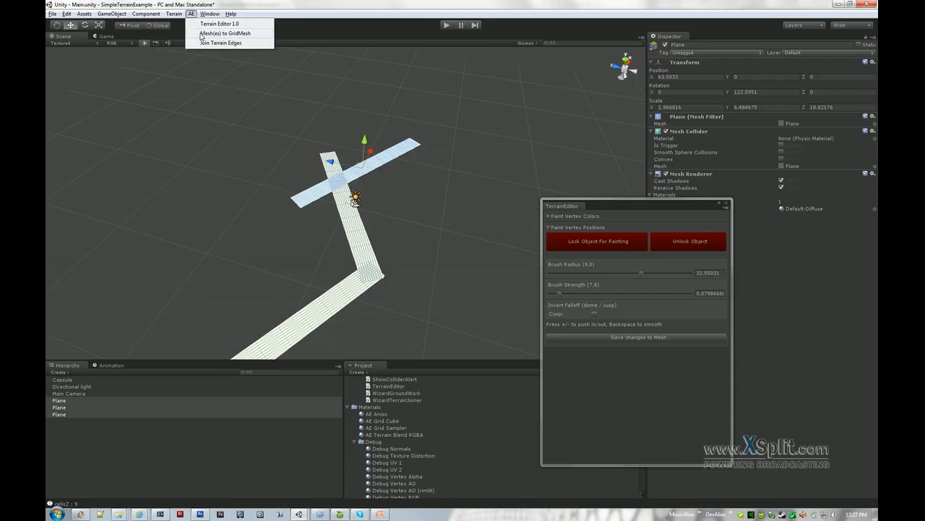
click(272, 264)
Widen the long central strip to an X scale of about 5.28.
click(295, 316)
click(323, 266)
click(360, 233)
key(r)
drag(377, 201, 432, 190)
Move the nearest strip to X about -137.4 and Z about -12.6 so it overlaps the widened plane's end.
click(327, 317)
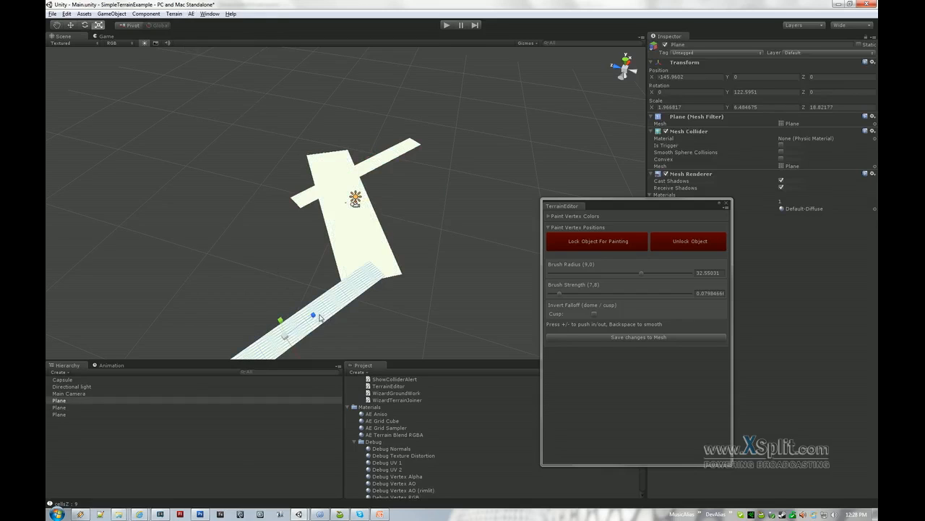
key(w)
drag(264, 326, 275, 324)
click(444, 308)
Convert the three overlapping planes into a single GridMesh with grid size 2 and new layer 0.
click(308, 198)
shift+click(357, 253)
shift+click(347, 307)
click(192, 14)
click(206, 34)
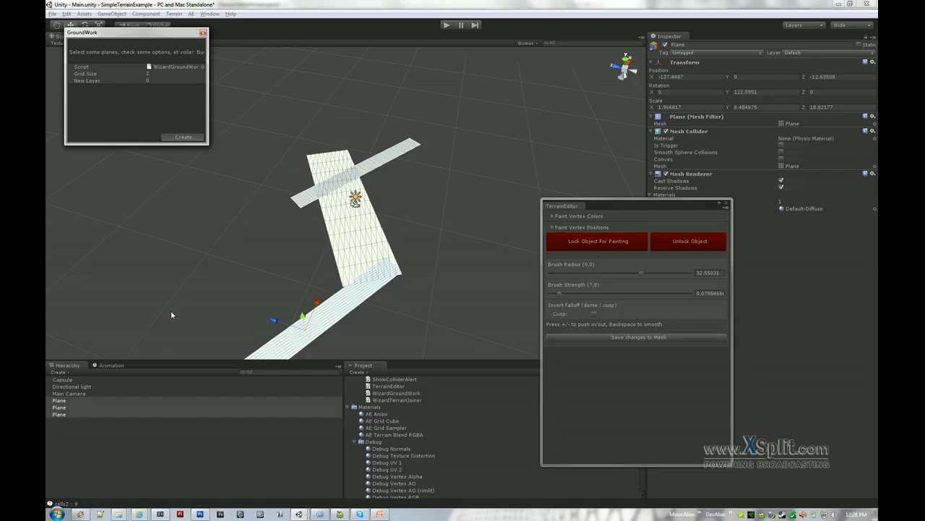
Delete the three original planes and select the merged grid mesh.
click(70, 420)
shift+click(72, 409)
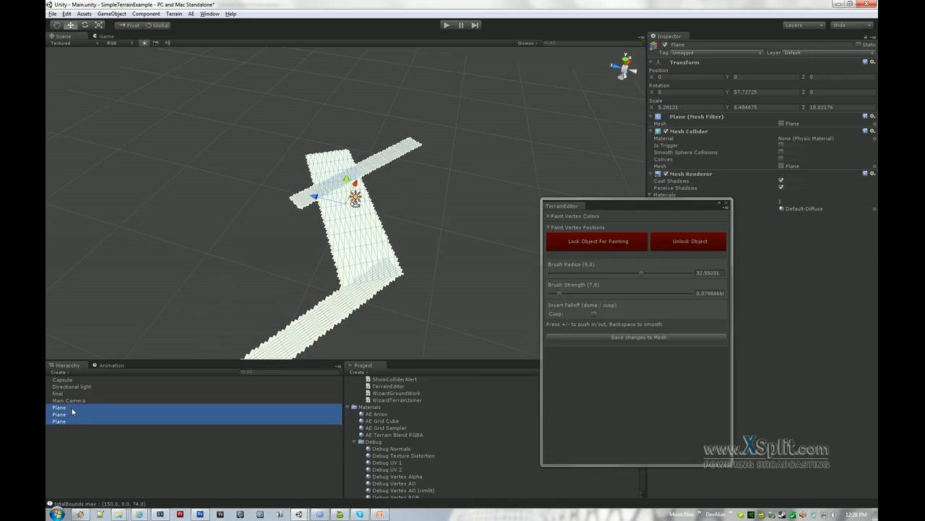
key(Delete)
click(353, 291)
Examine the merged grid mesh's outline and joined sections from several angles.
alt+drag(353, 292, 341, 254)
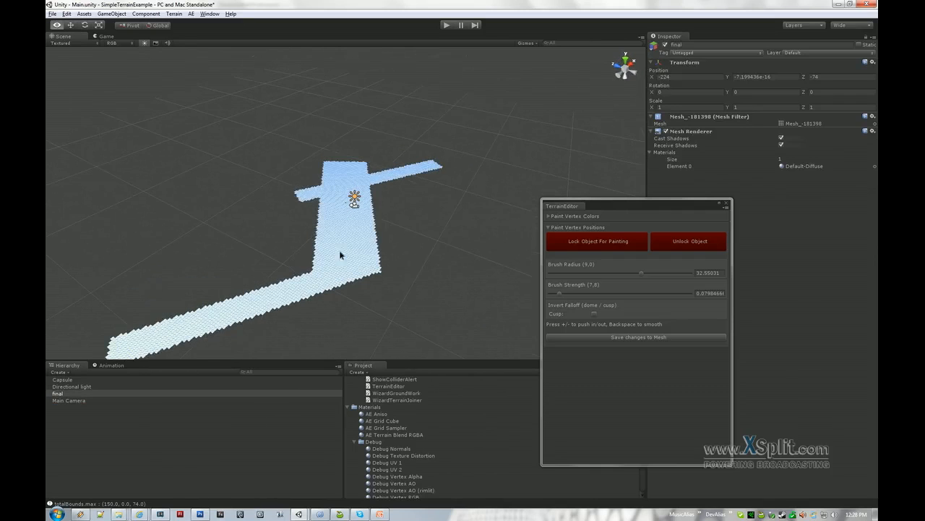
alt+drag(385, 203, 306, 298)
click(311, 274)
click(304, 246)
alt+drag(352, 243, 357, 311)
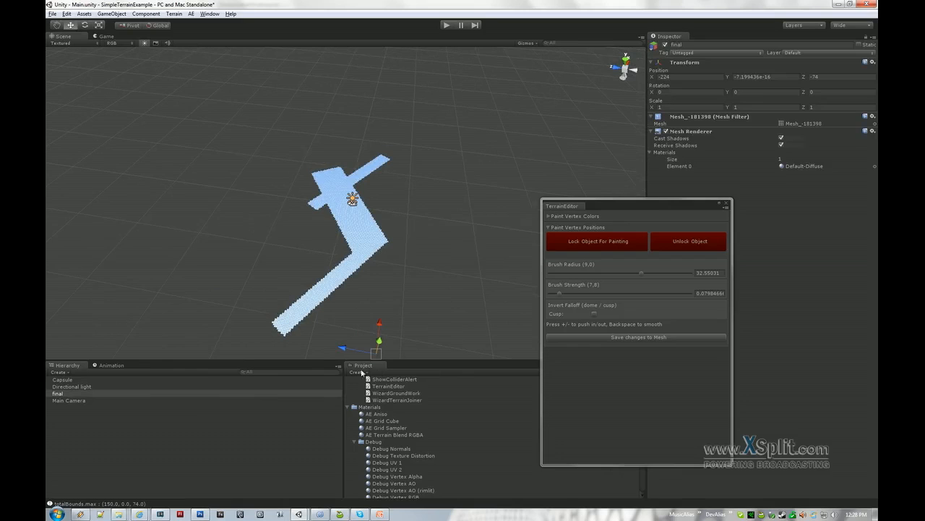
alt+drag(360, 277, 294, 304)
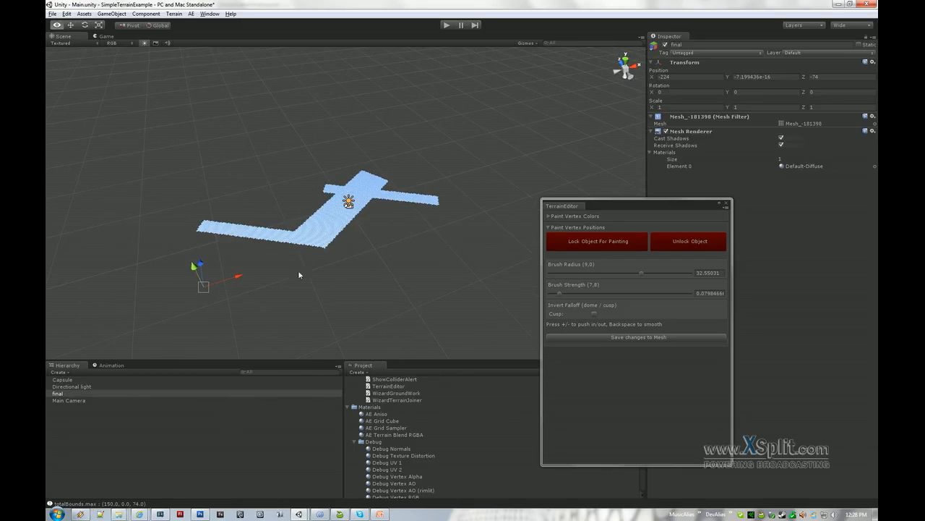
alt+drag(299, 274, 381, 259)
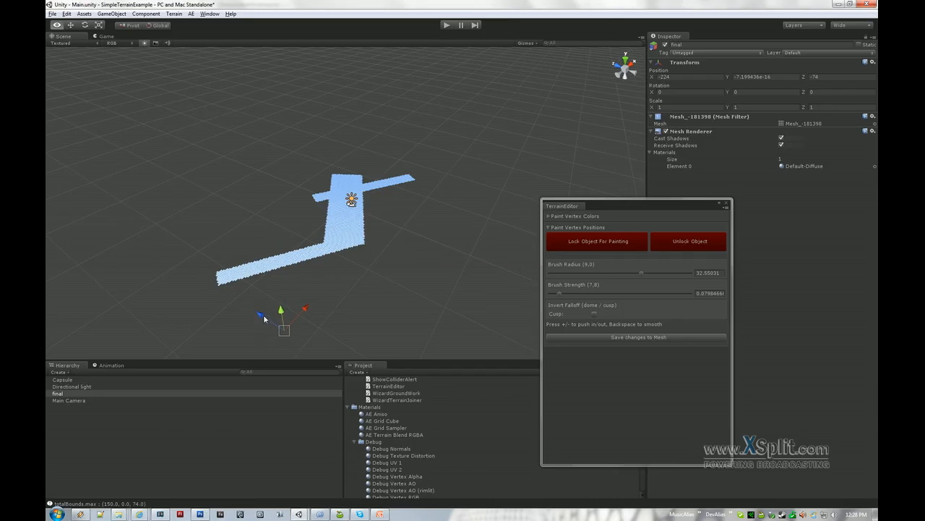
alt+drag(260, 315, 381, 240)
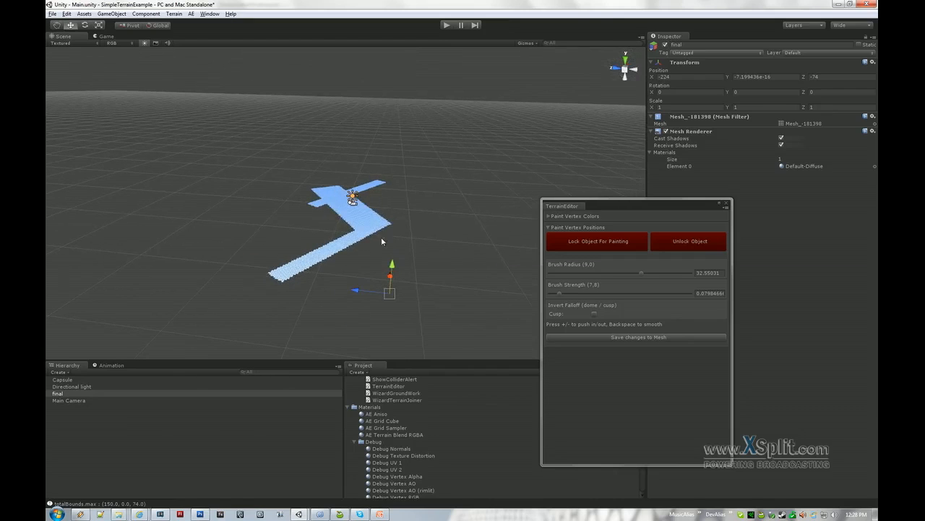
alt+drag(352, 202, 363, 233)
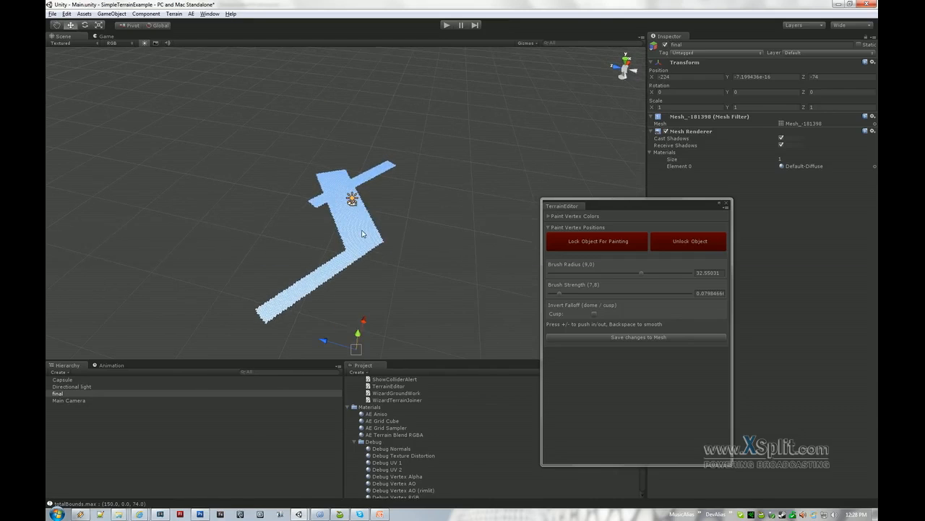
scroll(363, 233, down, 5)
scroll(502, 209, up, 10)
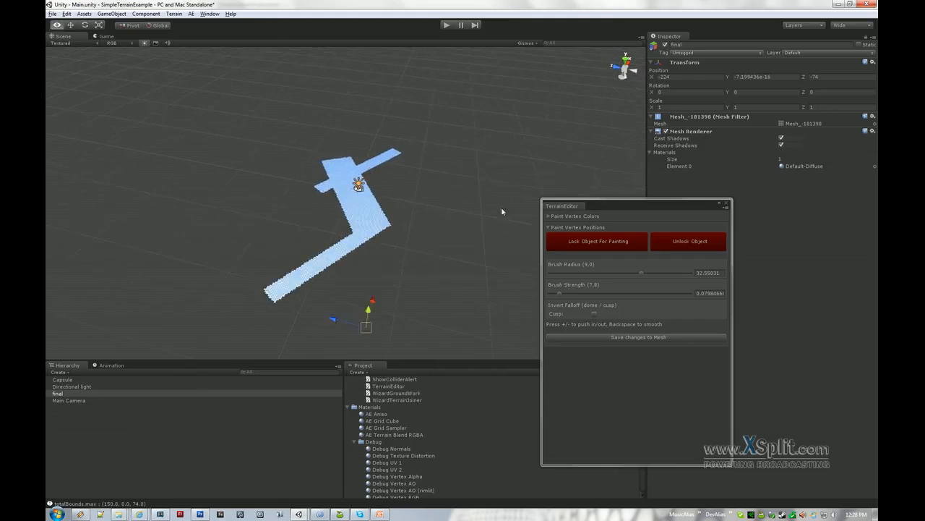
Lock the merged mesh for painting and push out its bend, crossing and far arm with brush strength about 0.57.
click(562, 243)
click(757, 204)
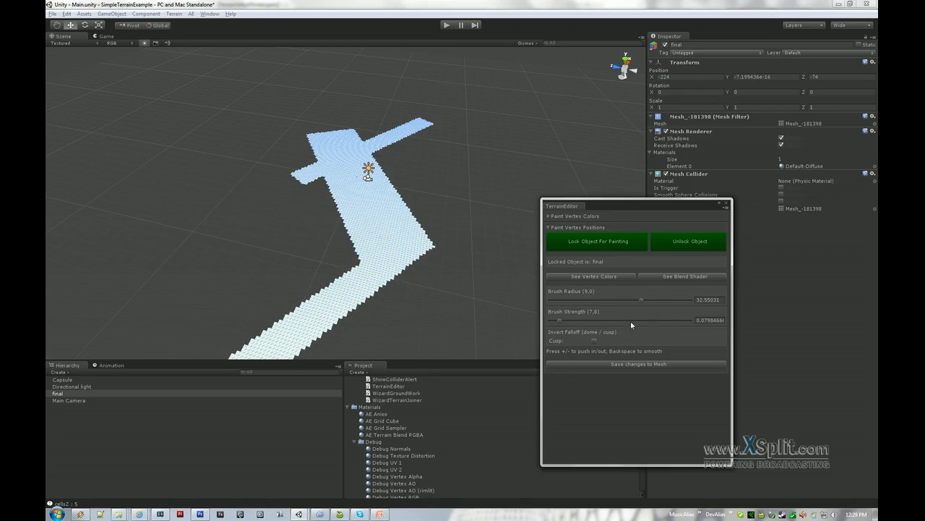
key(plus)
key(plus)
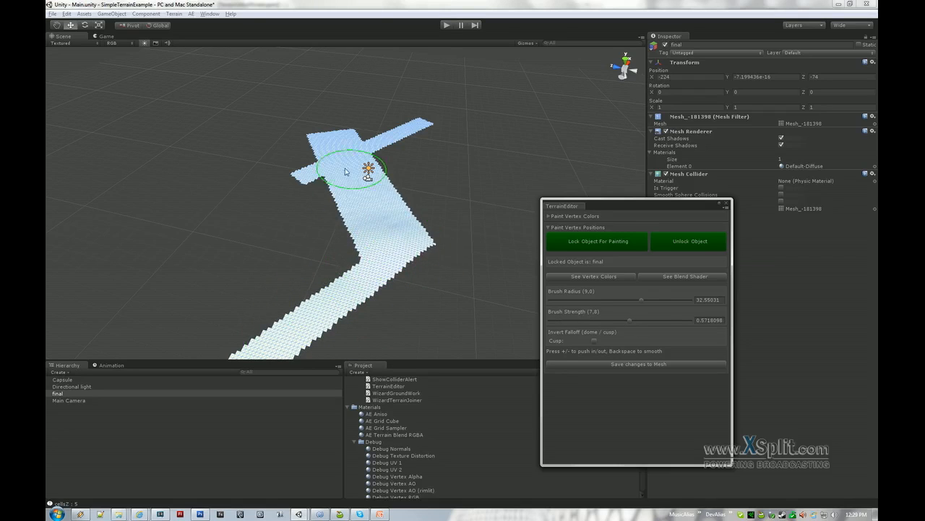
key(plus)
key(plus)
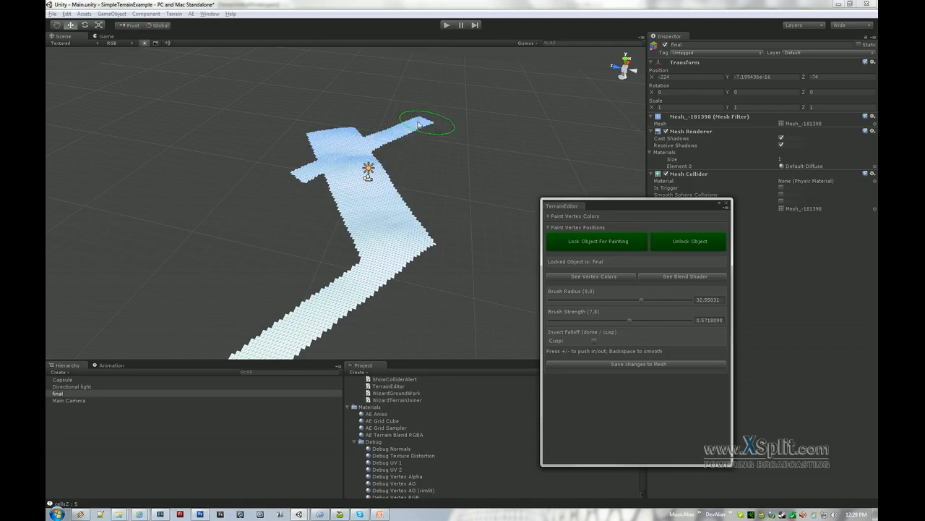
Unlock the sculpted mesh and delete it from the scene.
click(497, 206)
alt+drag(409, 245, 203, 185)
alt+drag(400, 223, 388, 284)
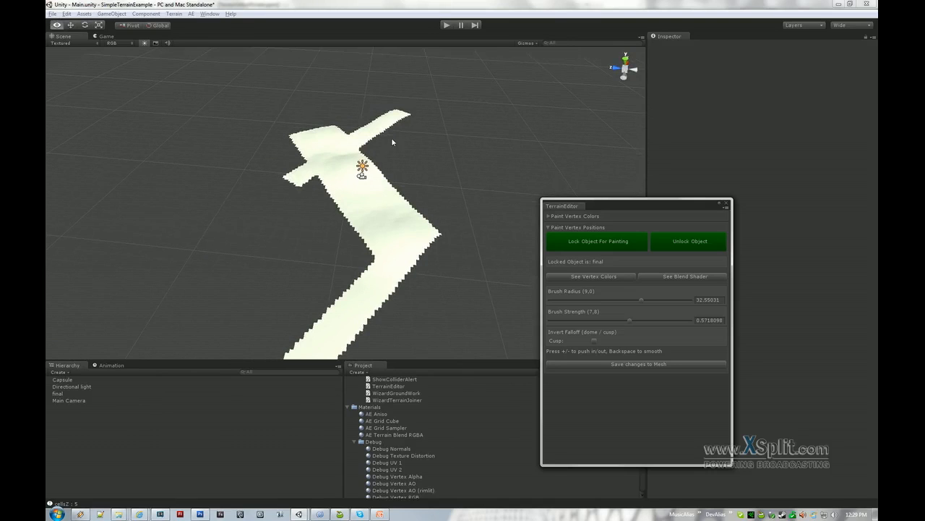
alt+drag(415, 224, 383, 279)
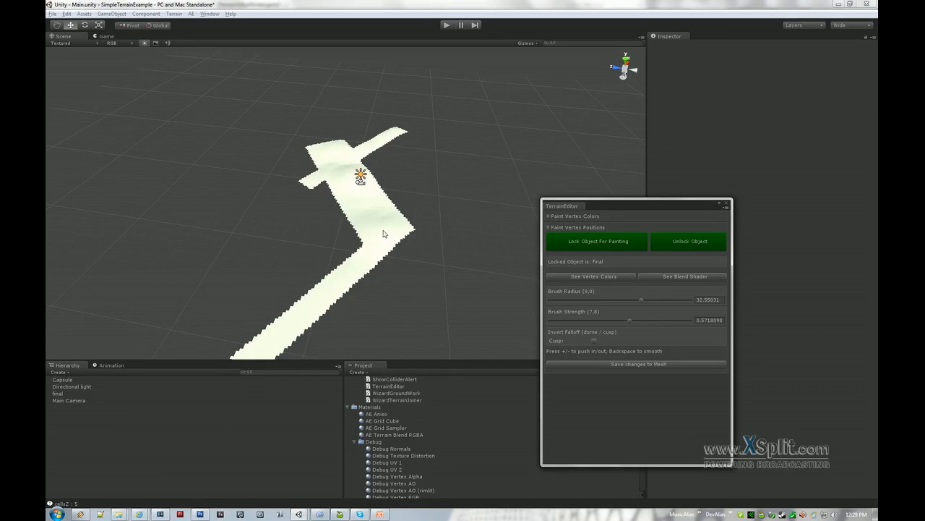
alt+drag(324, 190, 364, 217)
click(676, 241)
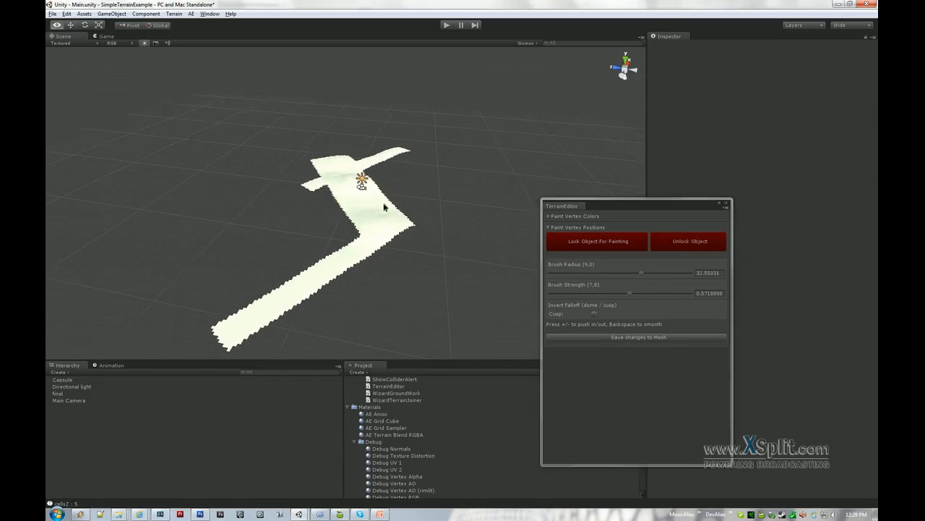
click(388, 227)
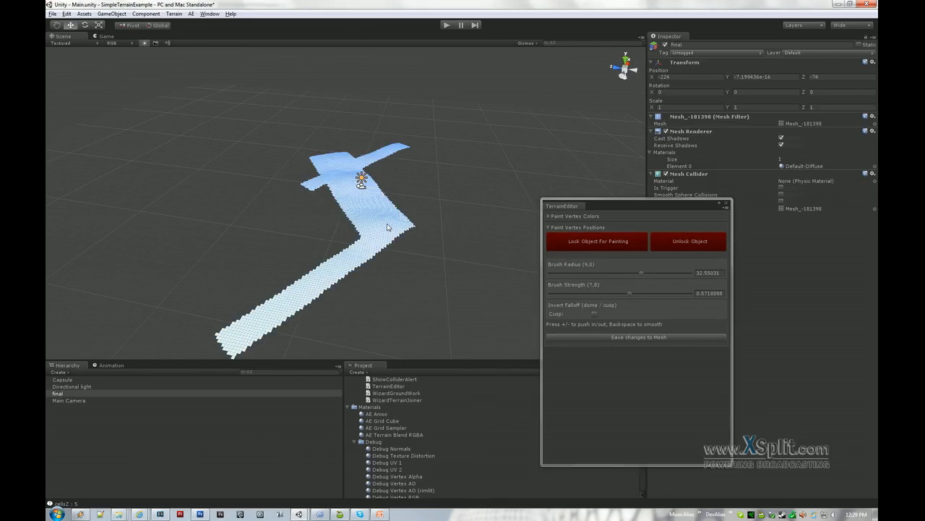
alt+drag(408, 216, 404, 235)
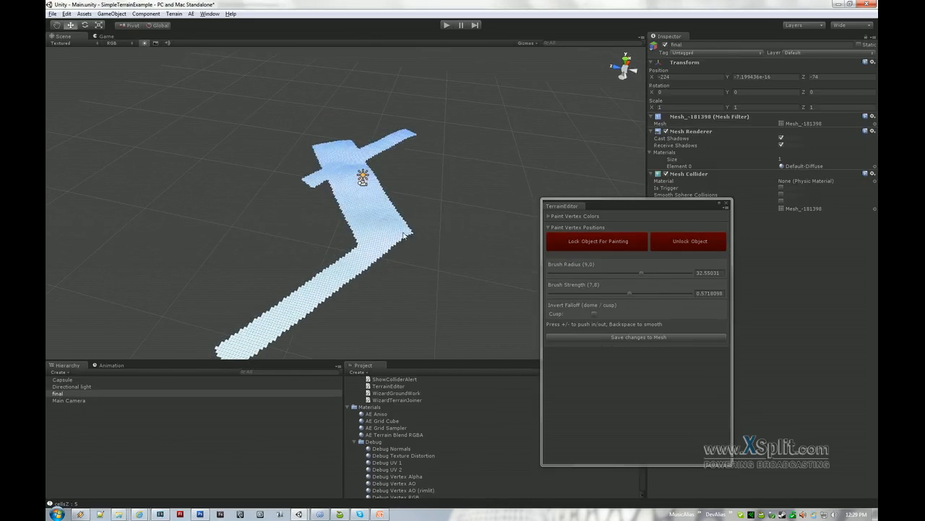
key(Delete)
Create a new plane and set its position to 0, 0, 0.
click(112, 14)
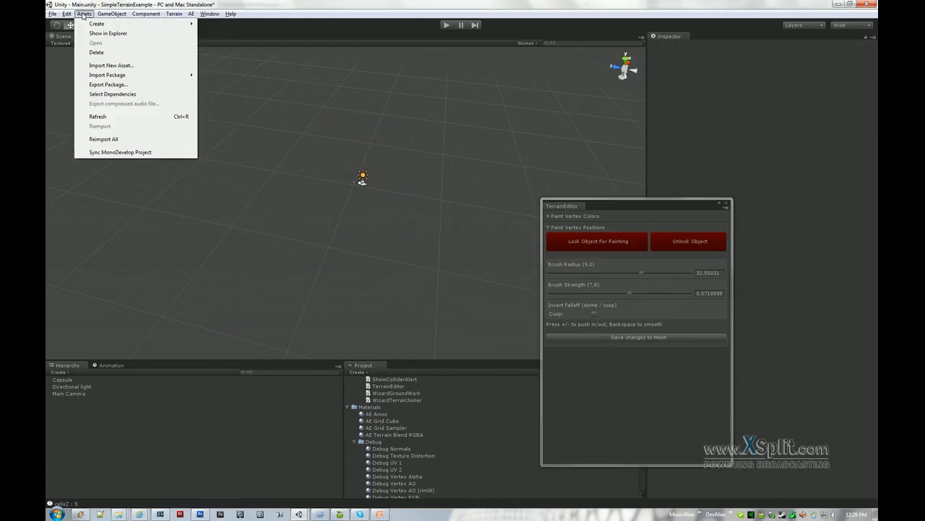
mouse_move(136, 36)
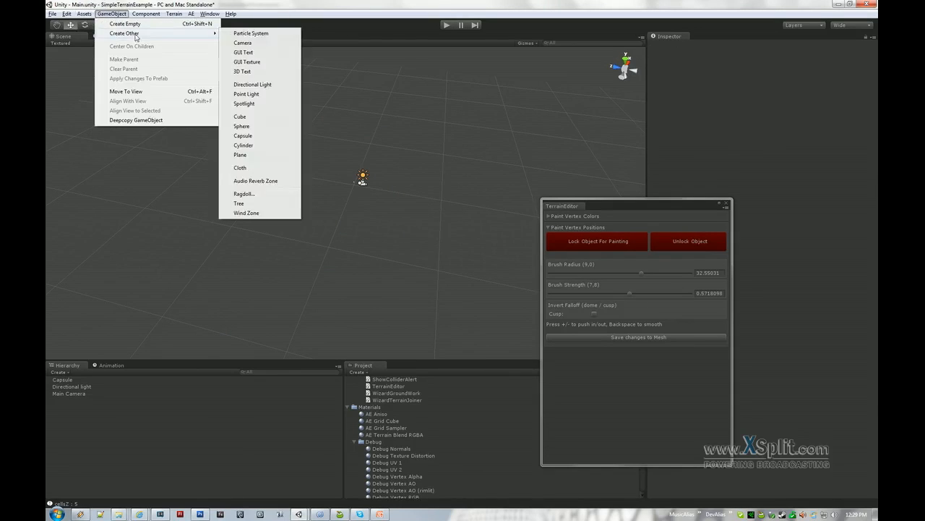
click(249, 155)
click(698, 77)
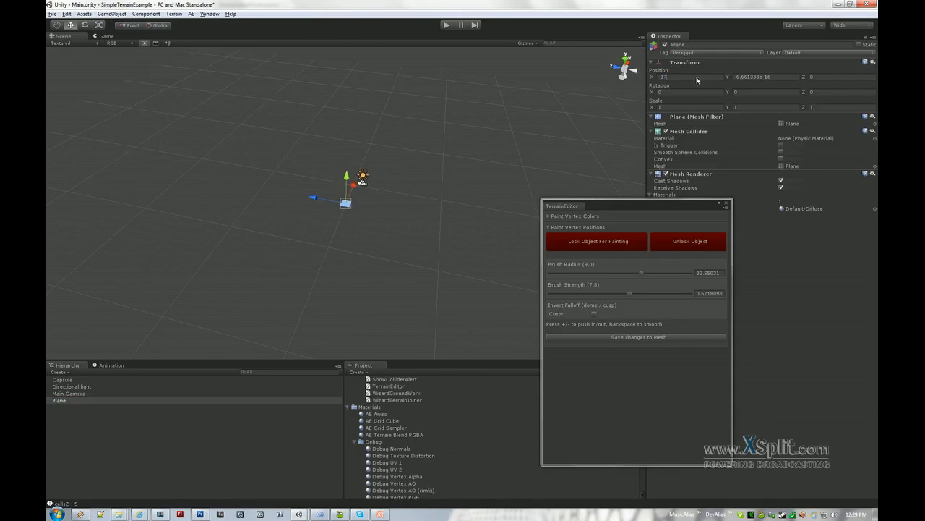
text(0)
key(Tab)
text(0)
key(Tab)
text(0)
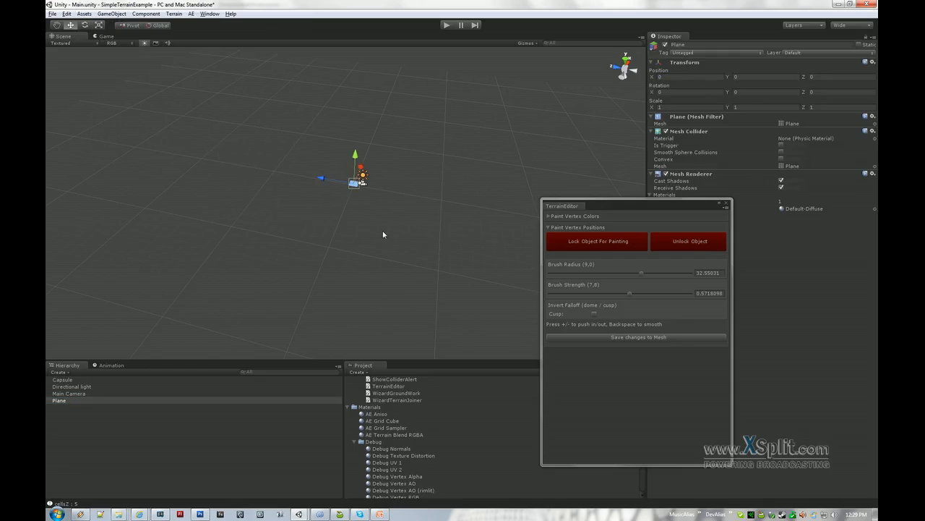
Frame the new plane and scale it uniformly to about 10.57.
text(fr)
drag(346, 205, 484, 65)
alt+right_drag(452, 196, 264, 241)
alt+drag(264, 240, 396, 191)
alt+right_drag(396, 190, 365, 207)
alt+drag(336, 210, 277, 140)
Convert the scaled plane to a GridMesh and delete the original plane.
click(193, 15)
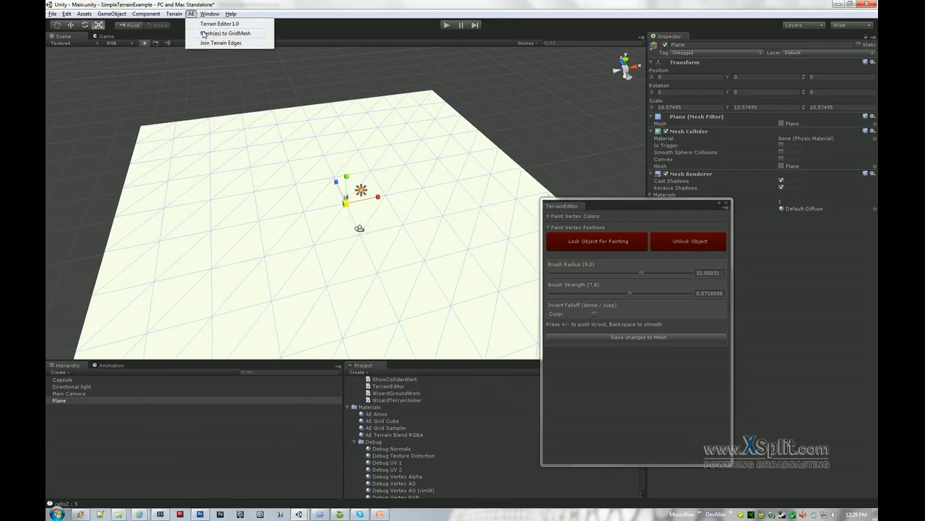
click(203, 34)
click(183, 137)
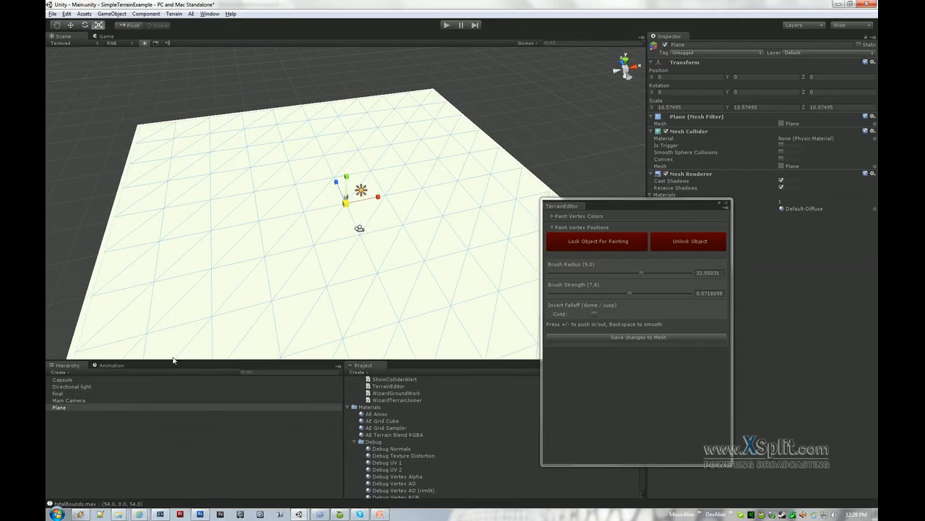
click(55, 407)
key(Delete)
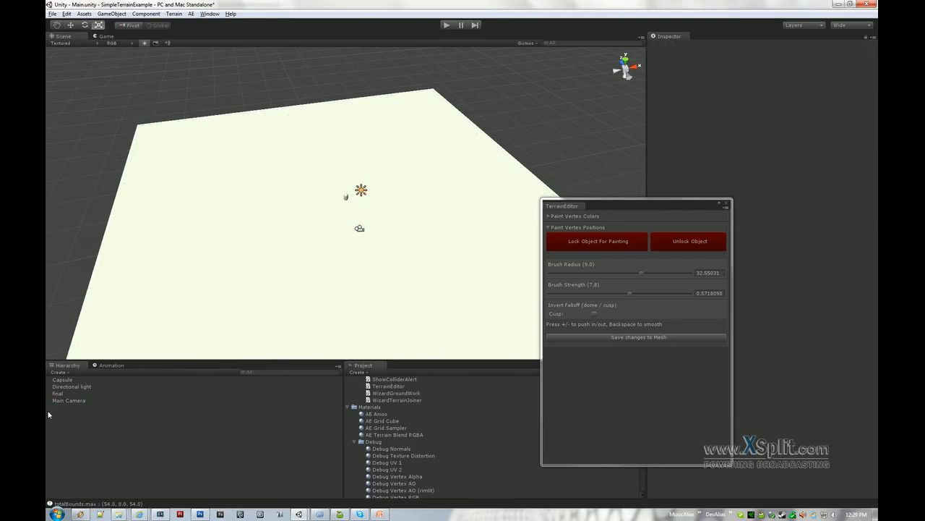
Lock the new grid mesh for vertex color painting and display its vertex colors.
click(59, 394)
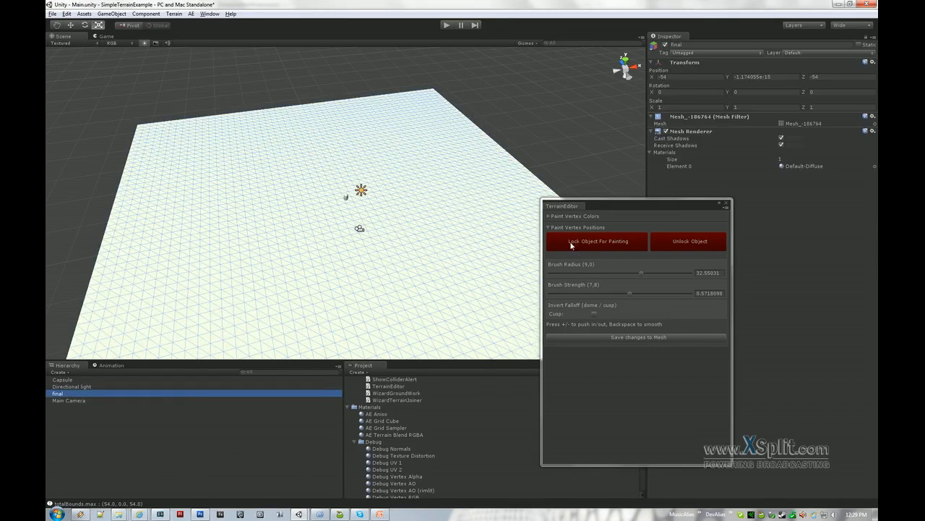
click(550, 229)
click(549, 219)
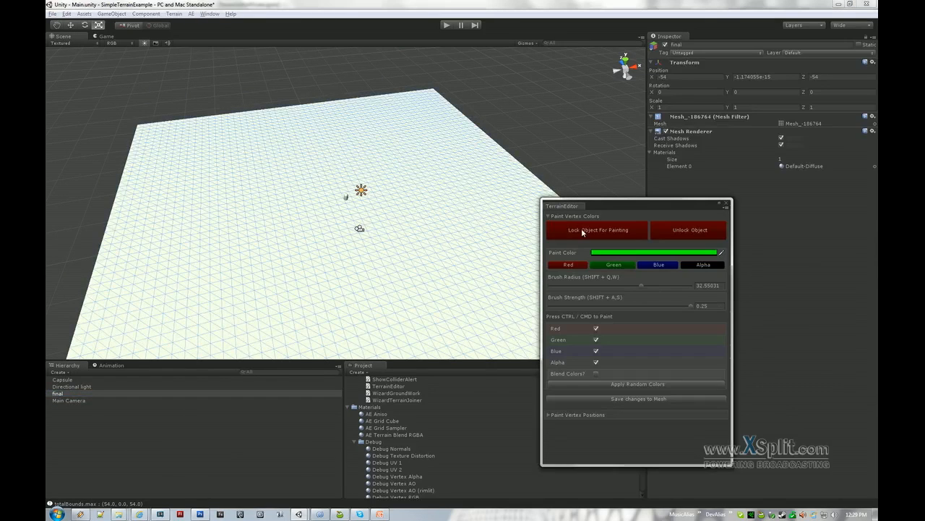
click(582, 230)
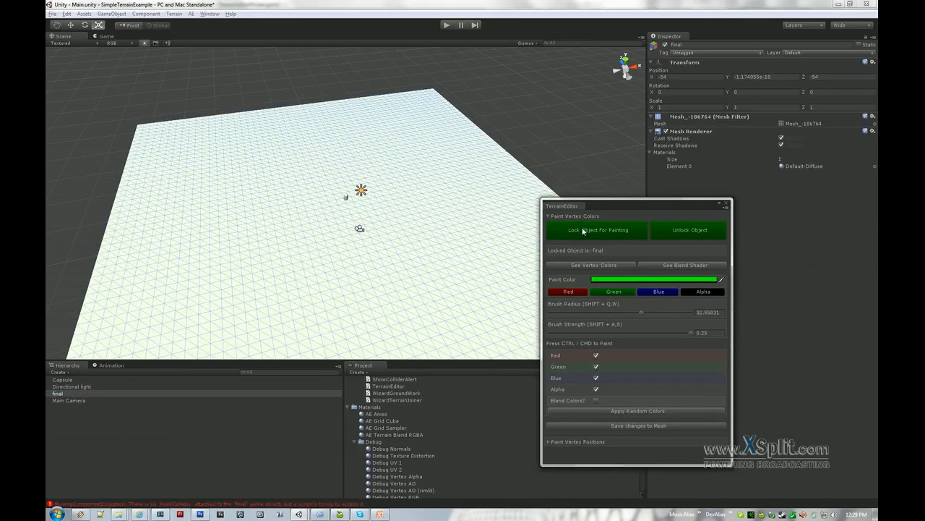
click(588, 265)
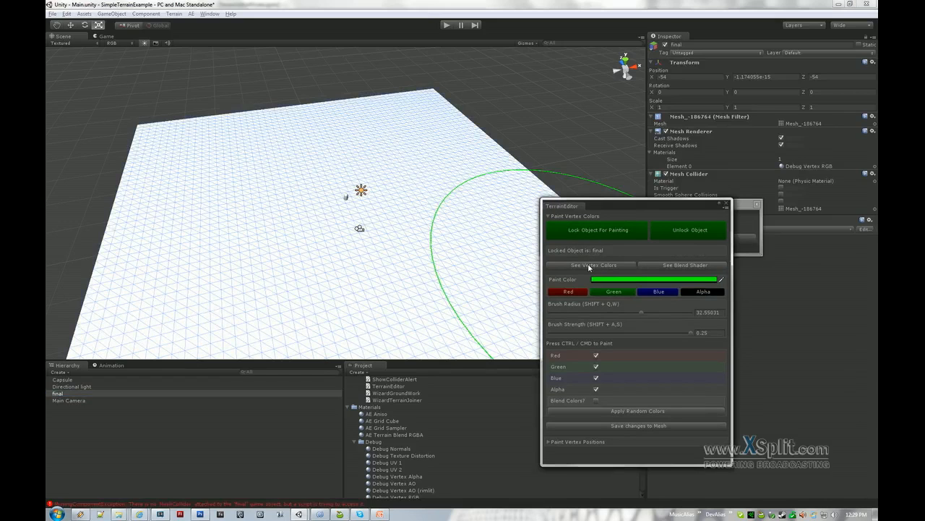
click(758, 204)
Move the Terrain Editor window clear of the material settings, and unlock and relock the grid mesh for painting.
mouse_move(692, 208)
mouse_down()
mouse_move(628, 225)
mouse_move(596, 222)
mouse_up()
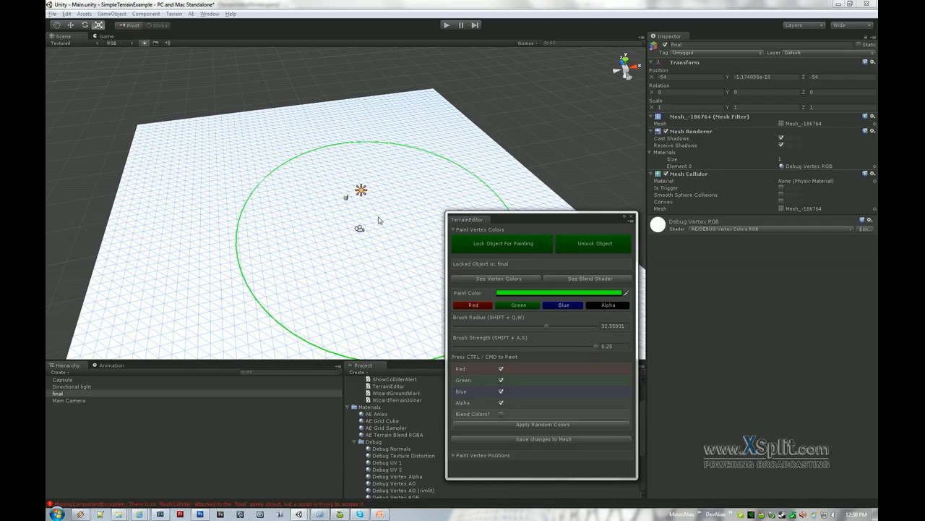
click(595, 243)
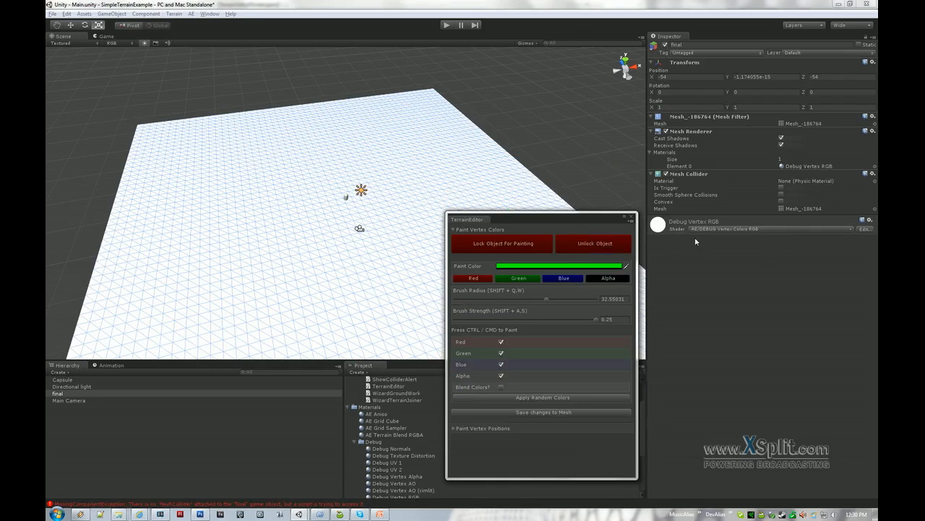
click(500, 243)
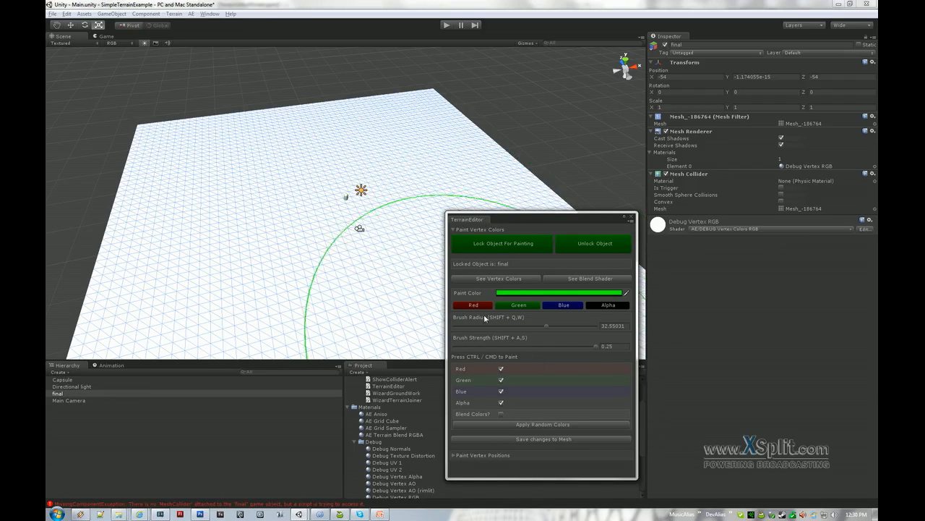
View the paint color in the color picker with the mesh unlocked, and relock the mesh for painting.
click(516, 297)
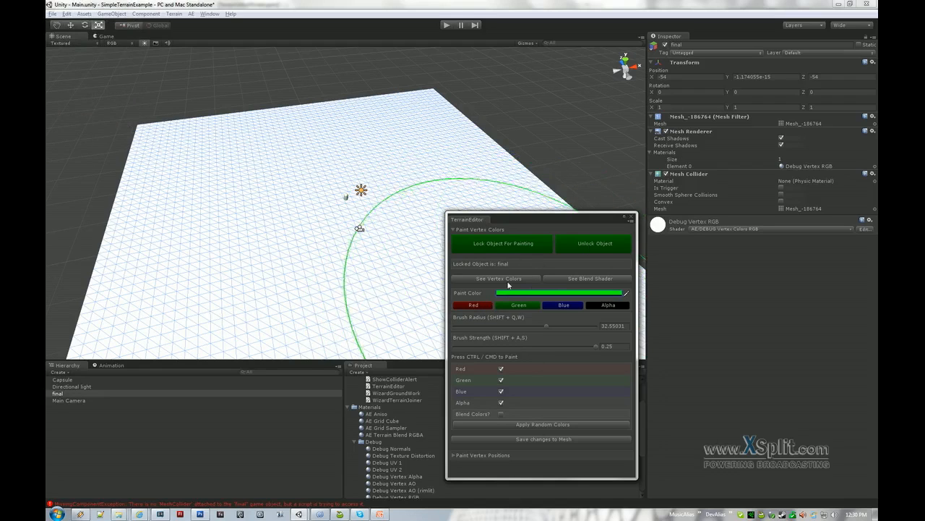
click(593, 247)
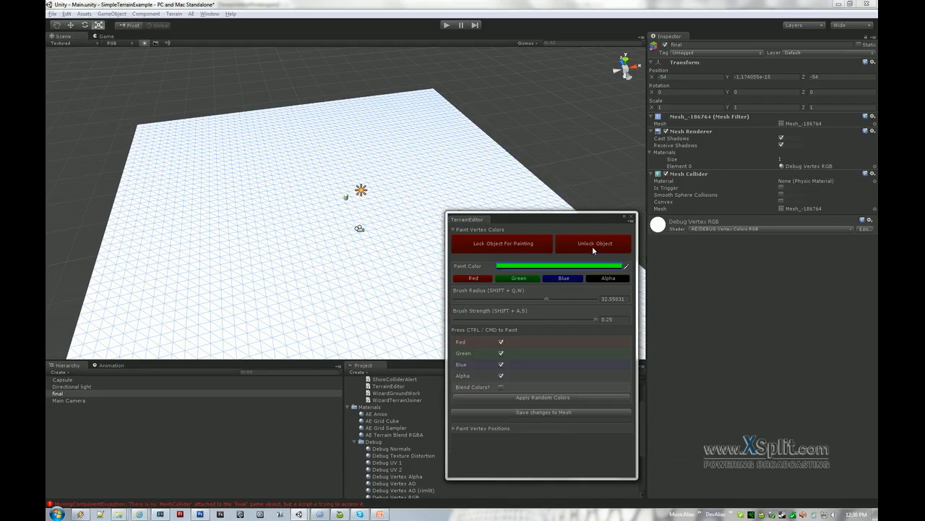
click(525, 267)
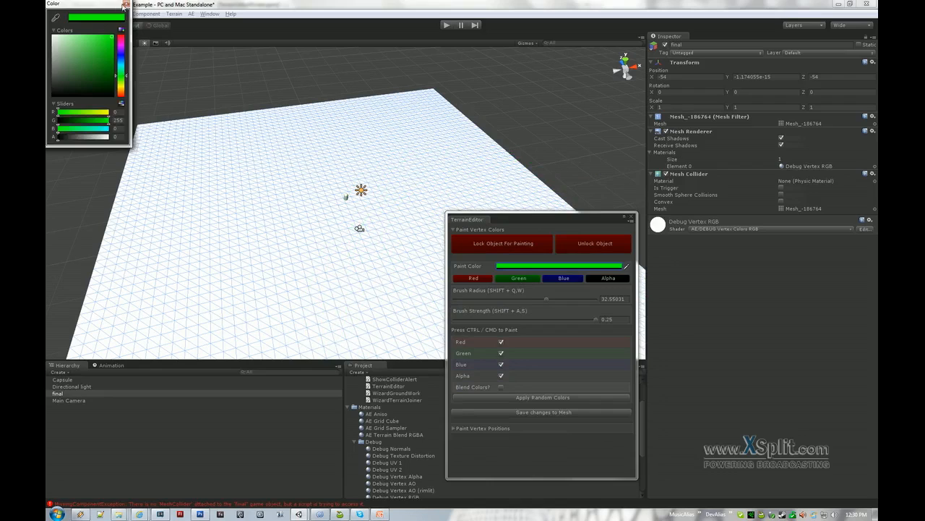
click(125, 5)
click(489, 246)
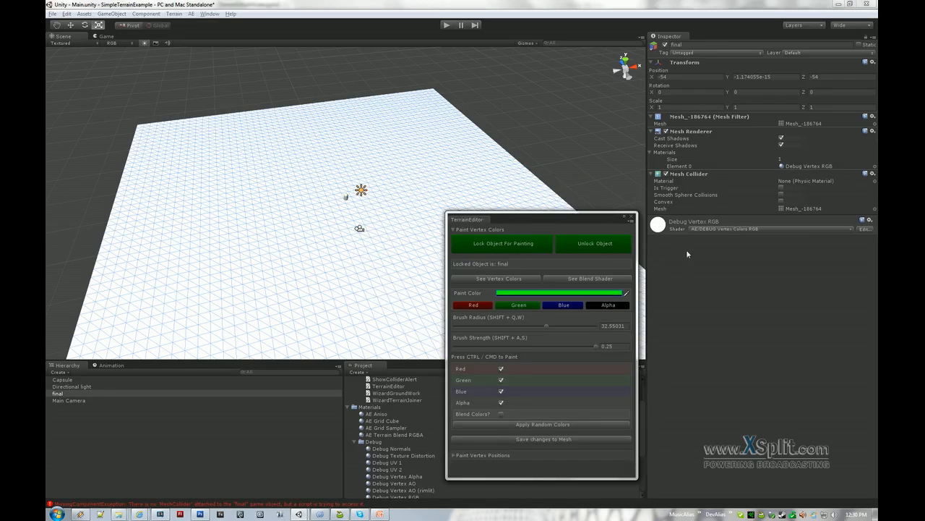
Examine the AE shaders available for the mesh's debug vertex color material, keeping DEBUG Vertex Colors RGB.
click(724, 230)
mouse_move(738, 317)
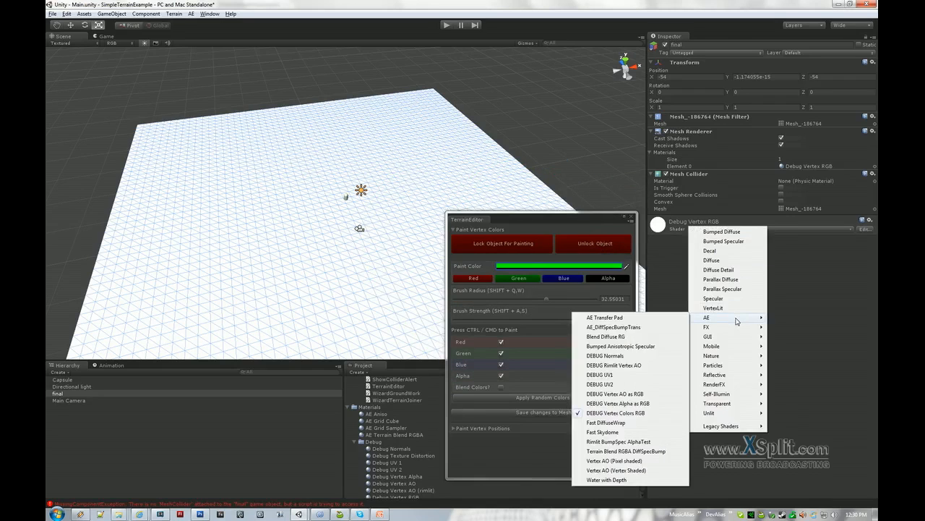
click(622, 414)
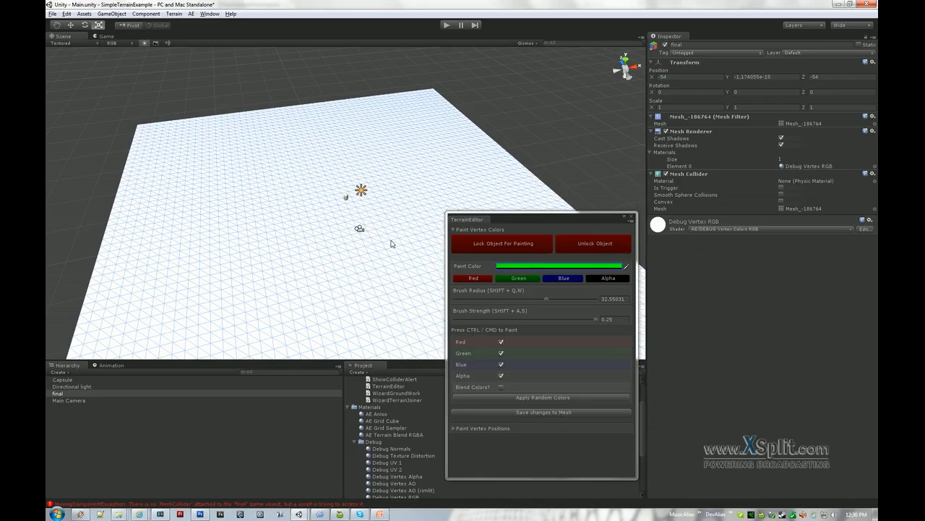
click(506, 244)
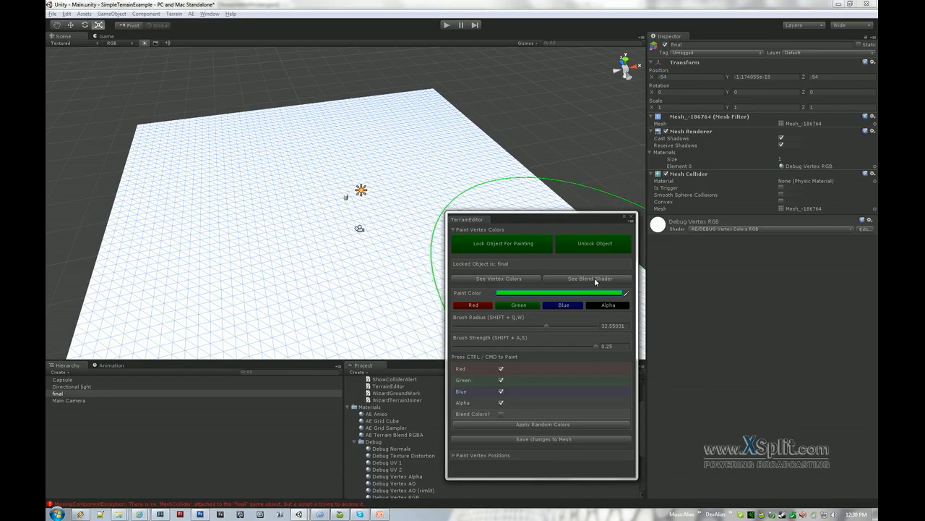
click(596, 246)
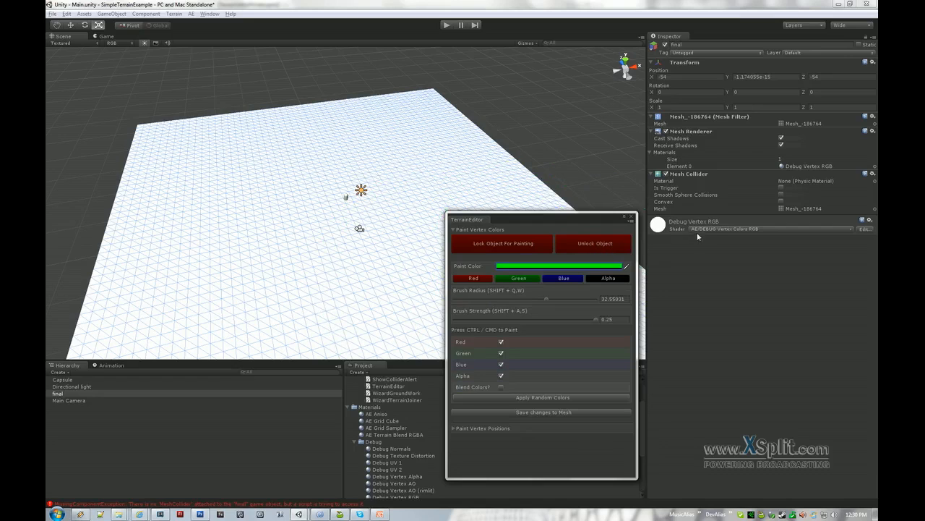
click(717, 230)
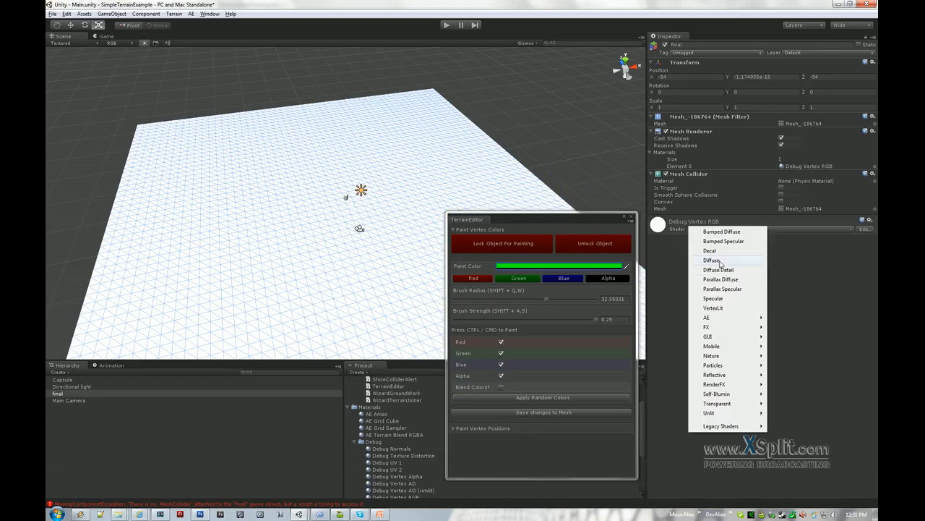
mouse_move(722, 319)
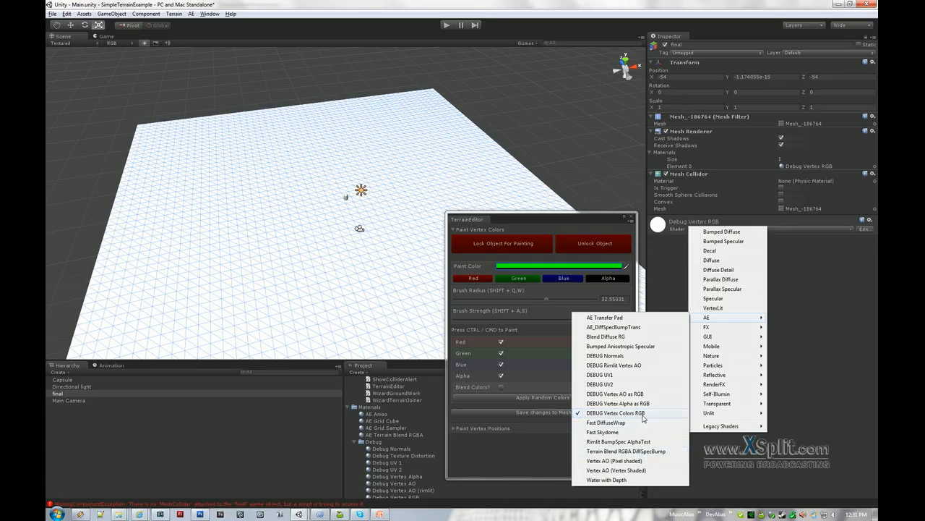
click(817, 343)
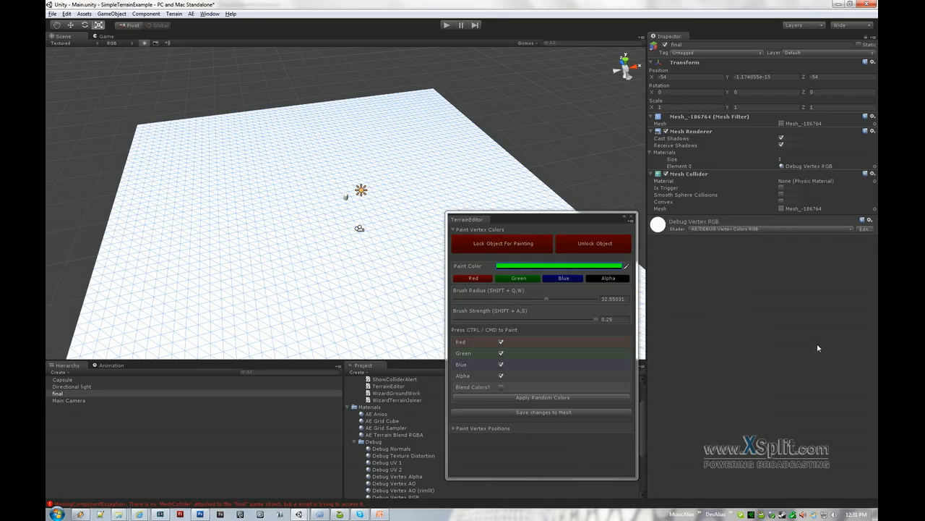
Lock the mesh and fill it with green by disabling all four random channels, setting Green to 1, and applying the colors.
click(499, 243)
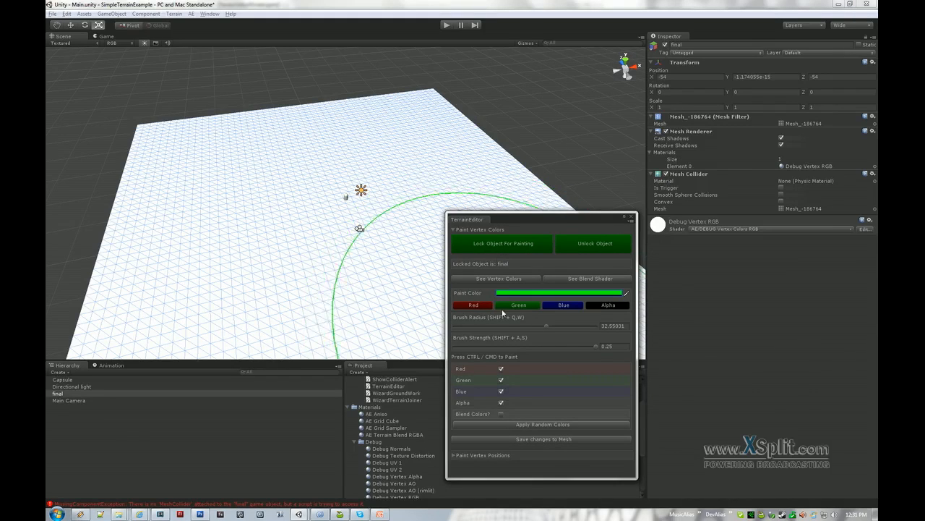
click(501, 402)
click(501, 391)
click(501, 379)
click(500, 369)
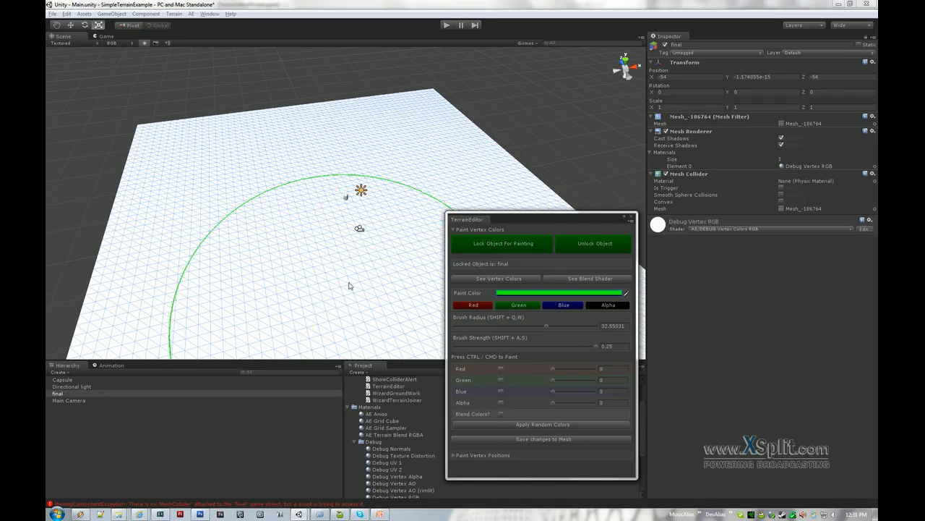
drag(554, 380, 600, 380)
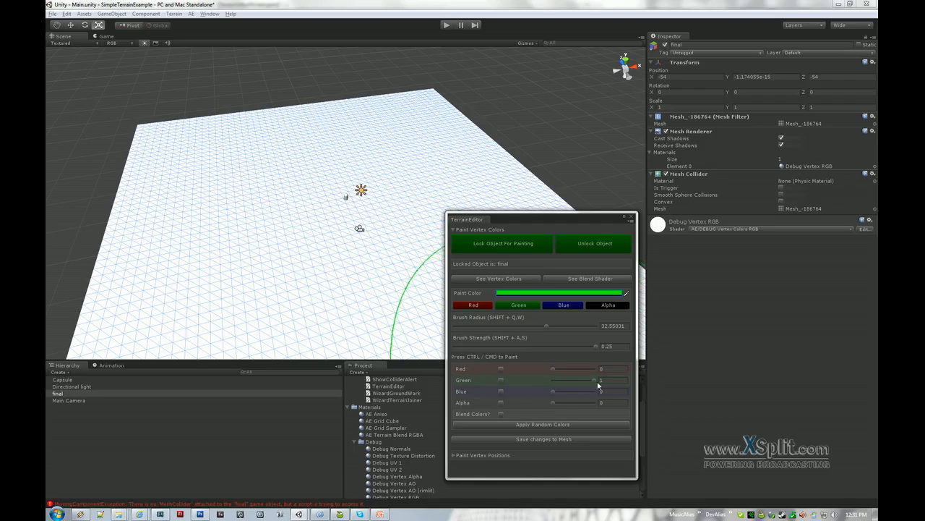
click(541, 426)
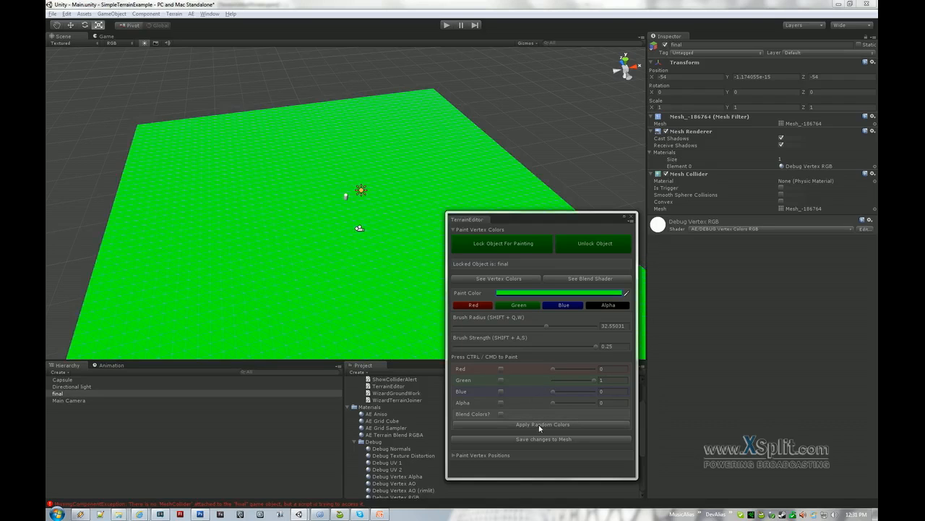
Lower the Green fill value and re-enable randomization for the Red, Green, Blue and Alpha channels.
drag(578, 380, 547, 385)
click(500, 403)
click(501, 391)
click(500, 380)
click(499, 369)
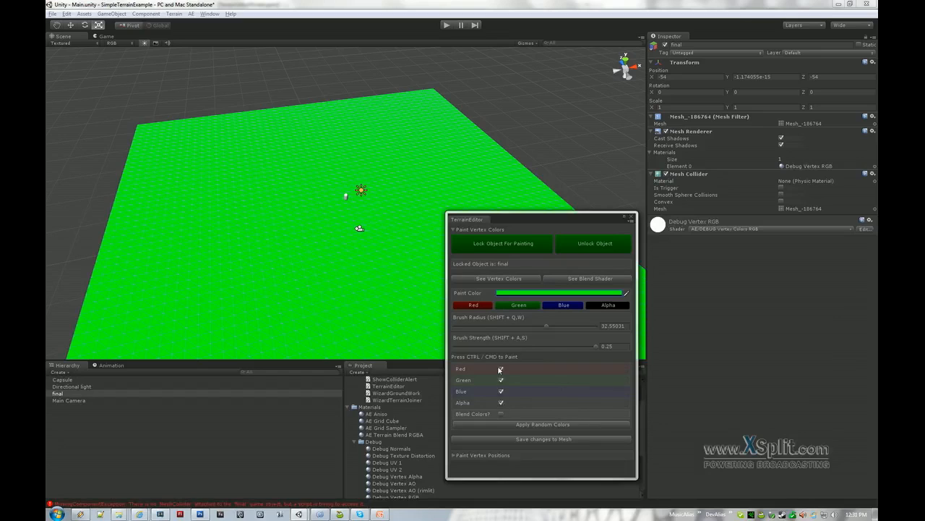
Display the blend shader and paint a small red area near the mesh's front edge with a brush radius of about 4.85.
click(486, 306)
drag(546, 325, 471, 330)
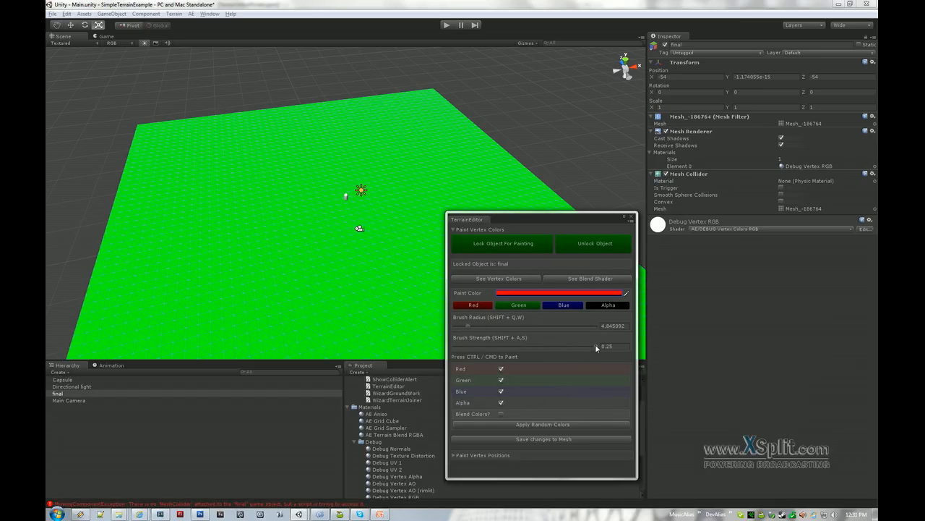
alt+drag(357, 306, 360, 273)
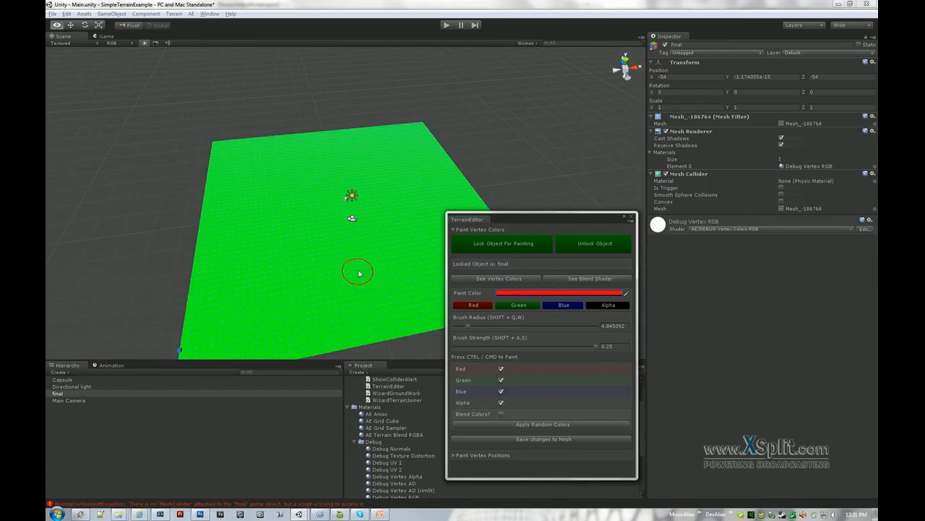
click(572, 279)
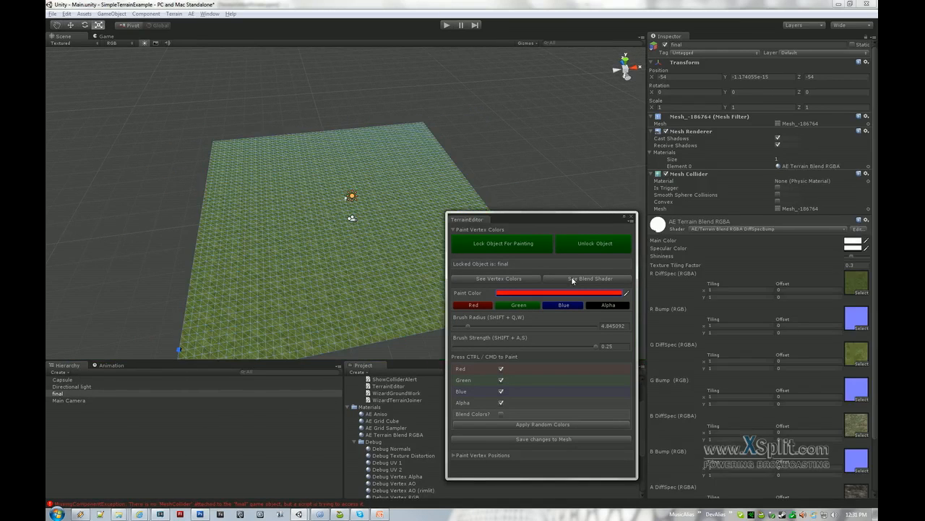
mouse_move(376, 289)
alt+mouse_down()
mouse_move(350, 275)
mouse_move(310, 280)
alt+mouse_up()
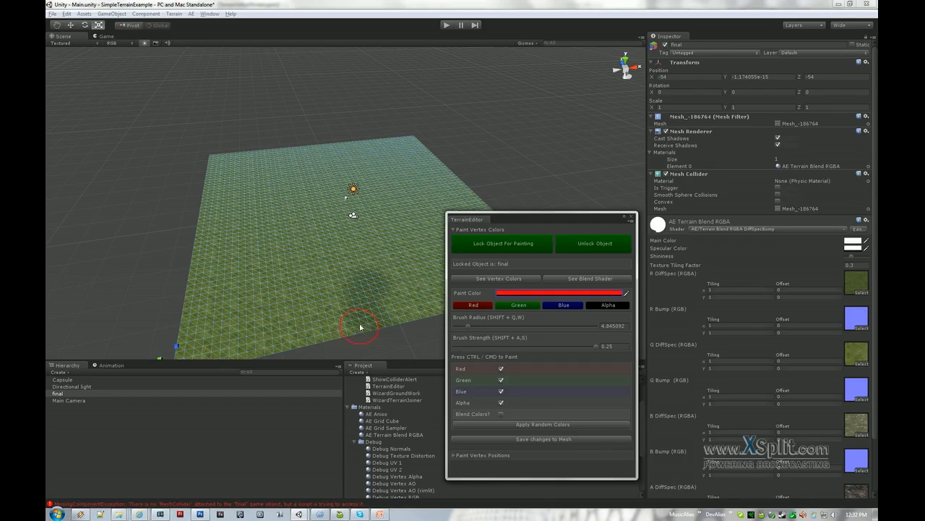
Paint branching blue paths across the mesh, and deselect it to view the blended textures without the wireframe.
click(553, 307)
mouse_move(333, 325)
ctrl+mouse_down()
mouse_move(356, 233)
mouse_move(350, 204)
ctrl+mouse_up()
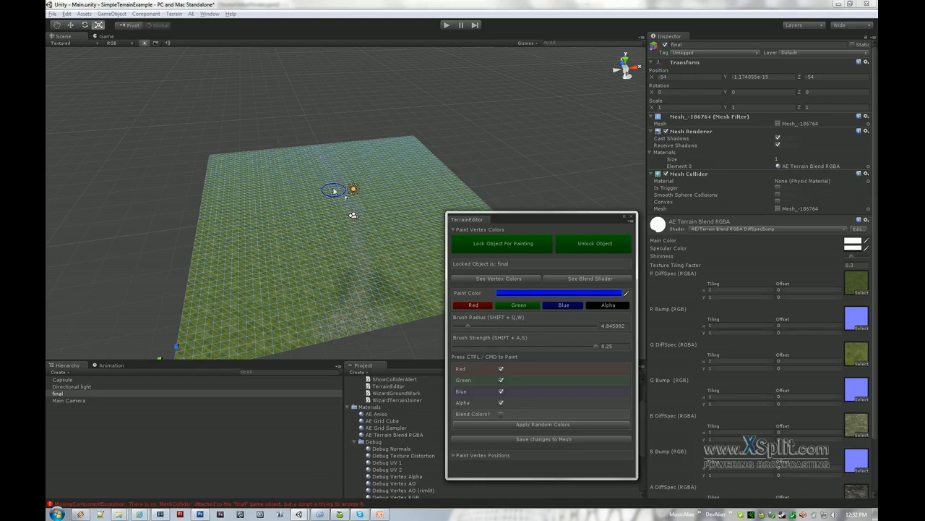
ctrl+drag(354, 258, 355, 267)
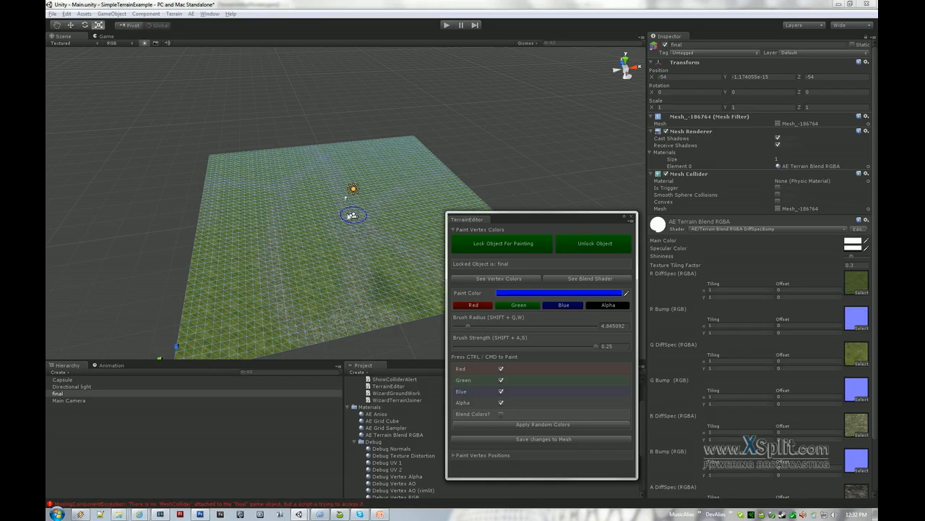
click(355, 113)
alt+drag(364, 220, 366, 249)
alt+right_drag(366, 251, 467, 266)
alt+drag(467, 266, 381, 258)
Reselect the mesh and paint an elongated Alpha loop beside the central path with a brush radius of about 3.77.
click(590, 307)
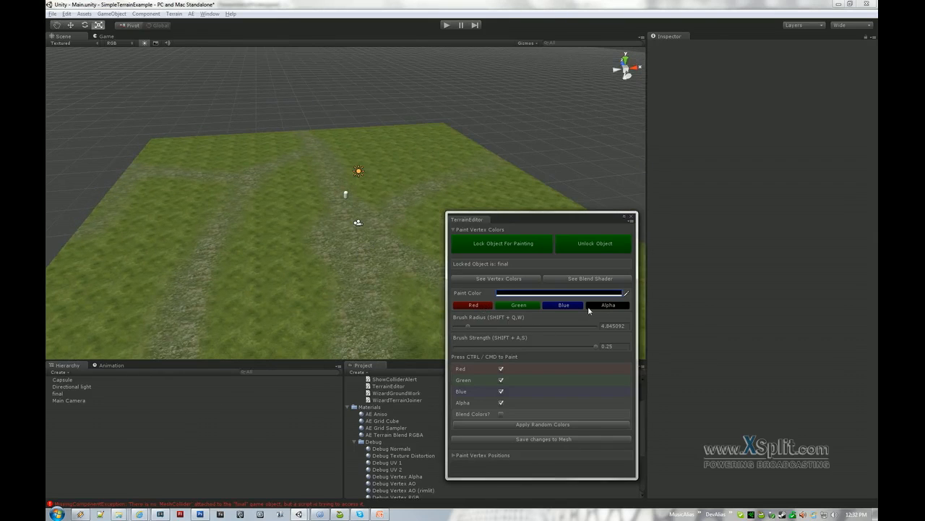
click(482, 244)
click(295, 281)
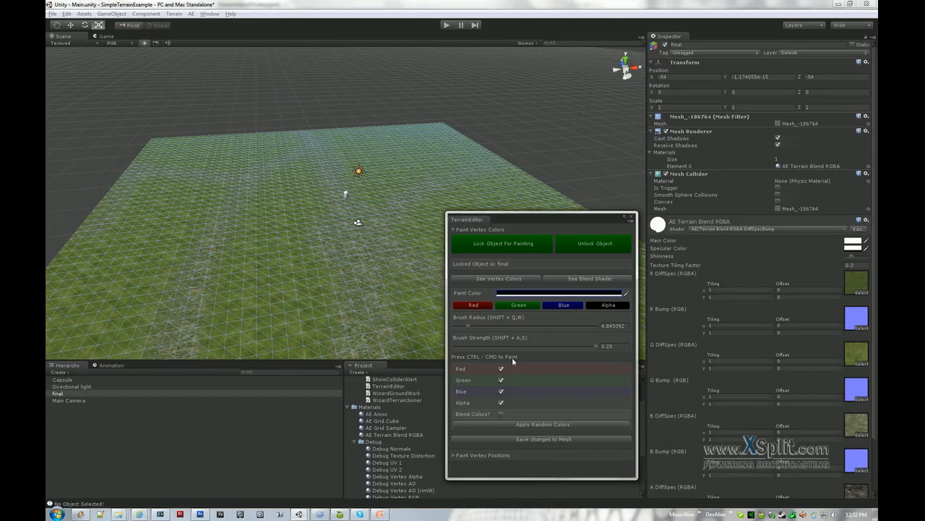
drag(469, 328, 465, 328)
mouse_move(318, 319)
alt+mouse_down()
mouse_move(286, 251)
mouse_move(316, 261)
mouse_move(288, 277)
alt+mouse_up()
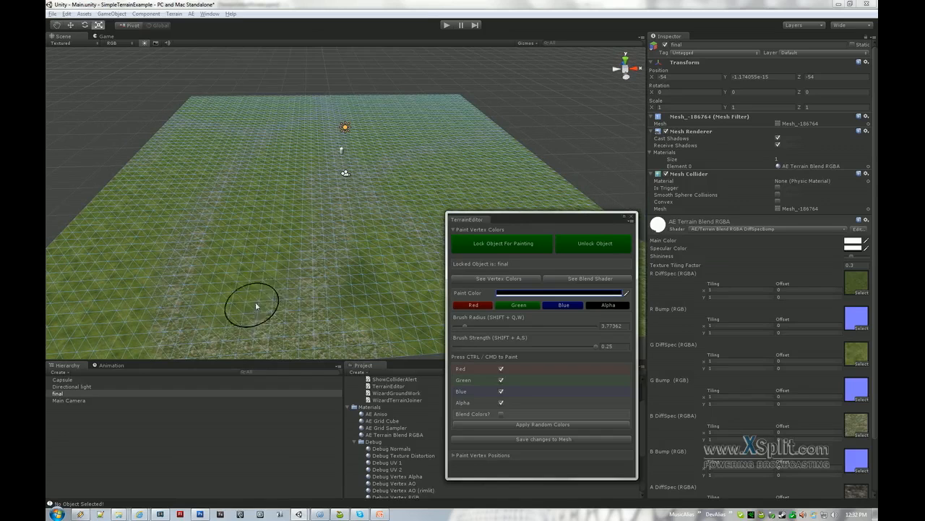
mouse_move(223, 314)
ctrl+mouse_down()
mouse_move(288, 271)
mouse_move(314, 130)
mouse_move(310, 122)
mouse_move(286, 136)
ctrl+mouse_up()
ctrl+drag(256, 161, 217, 247)
ctrl+drag(202, 298, 200, 310)
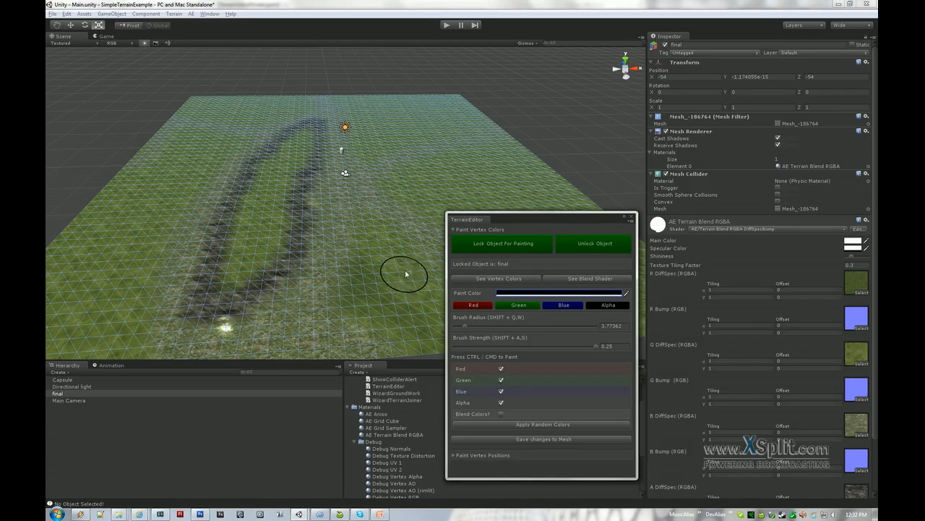
Unlock the mesh from vertex color painting, switch to vertex position painting, and lock the mesh there.
click(584, 247)
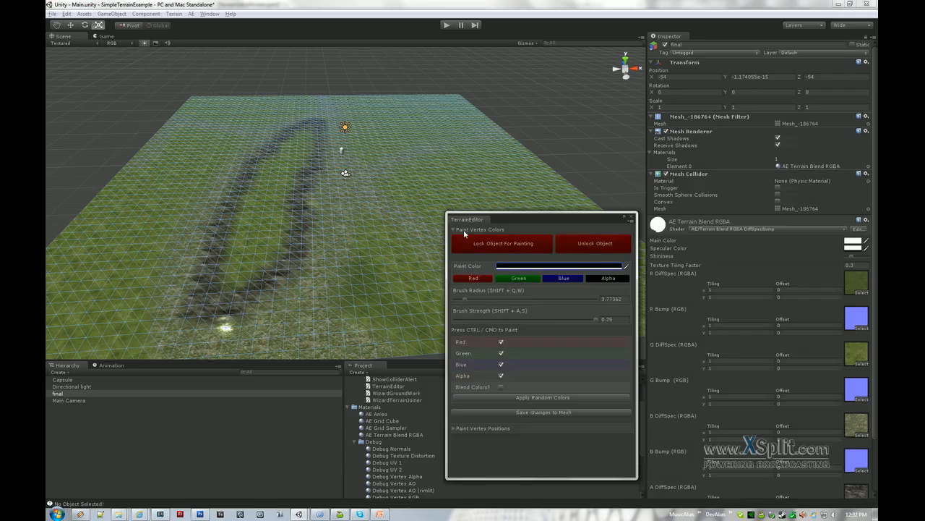
click(464, 229)
click(452, 241)
alt+right_drag(396, 195, 321, 213)
mouse_move(320, 213)
alt+mouse_down()
mouse_move(314, 264)
mouse_move(348, 197)
mouse_move(404, 231)
alt+mouse_up()
click(492, 257)
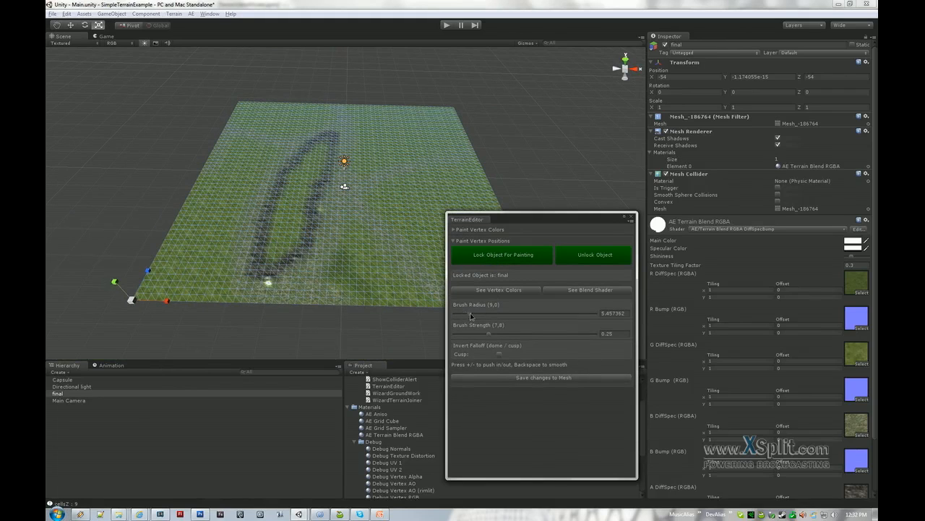
Raise hills beside the loop and toward the mesh's right edge with brush radius about 6.99 and strength about 0.38.
drag(481, 313, 508, 333)
mouse_move(347, 275)
alt+mouse_down()
mouse_move(332, 269)
mouse_move(380, 296)
mouse_move(337, 271)
mouse_move(358, 269)
mouse_move(386, 236)
mouse_move(374, 203)
mouse_move(470, 189)
alt+mouse_up()
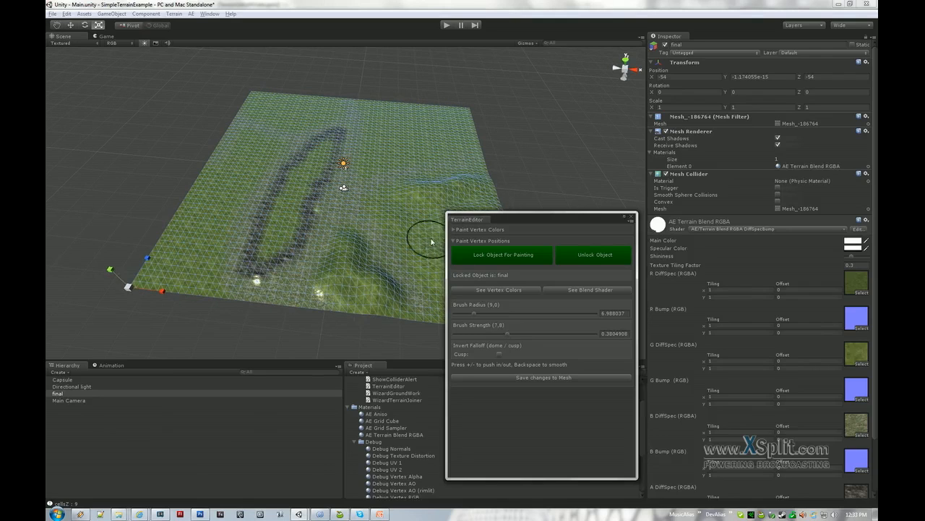
Set the brush radius to about 7.91 and raise hills along the mesh's back and left edges.
drag(475, 314, 477, 315)
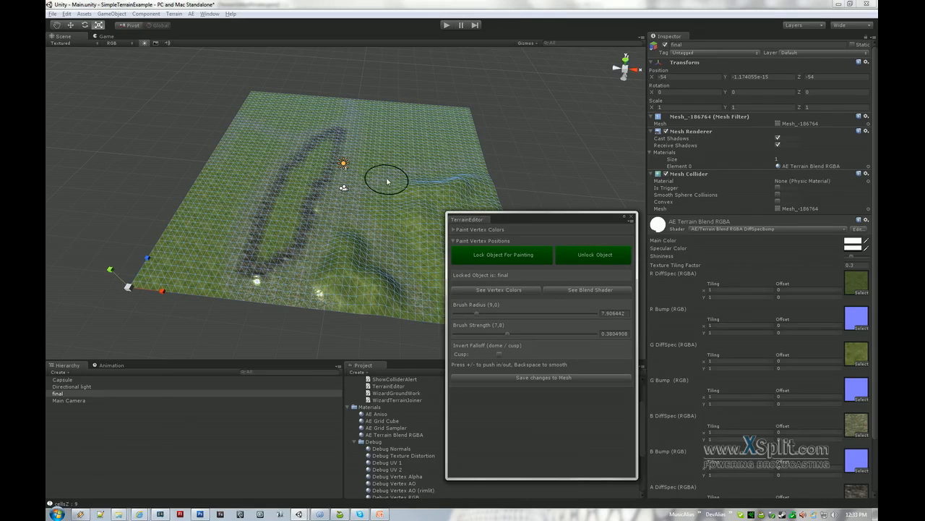
key(plus)
key(plus)
key(plus)
key(plus)
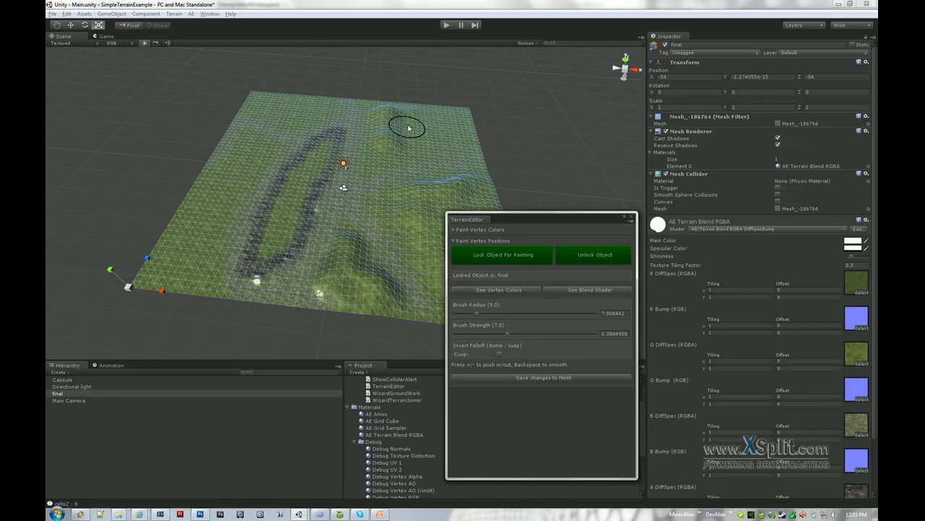
key(plus)
key(plus)
key(plus)
key(plus)
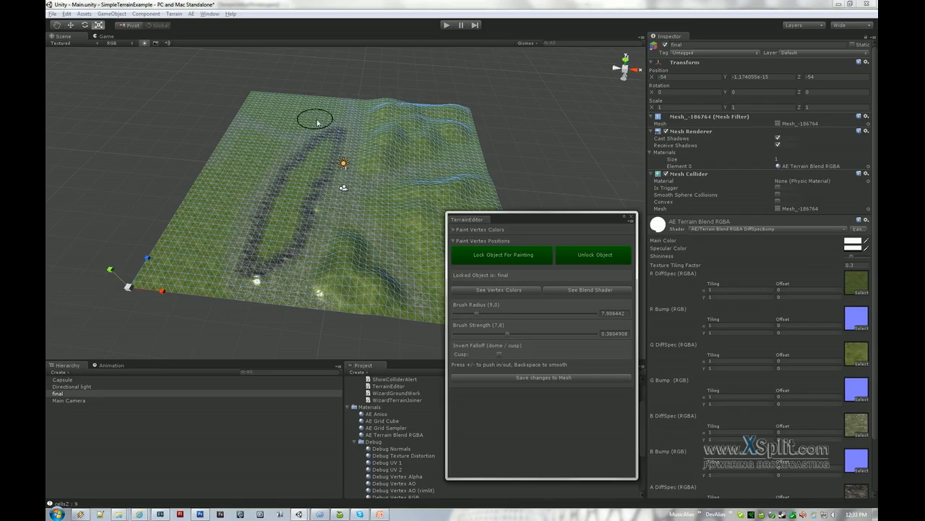
key(plus)
key(plus)
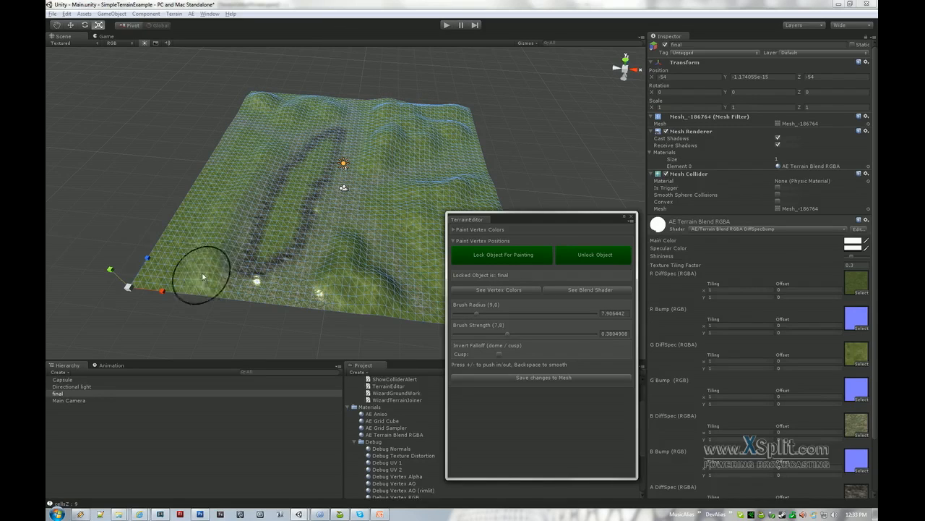
key(plus)
key(plus)
key(plus)
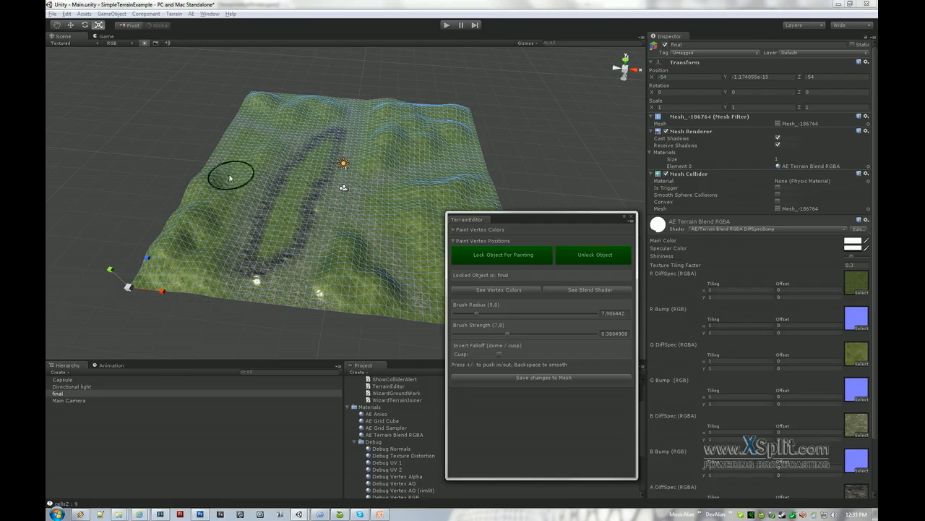
key(plus)
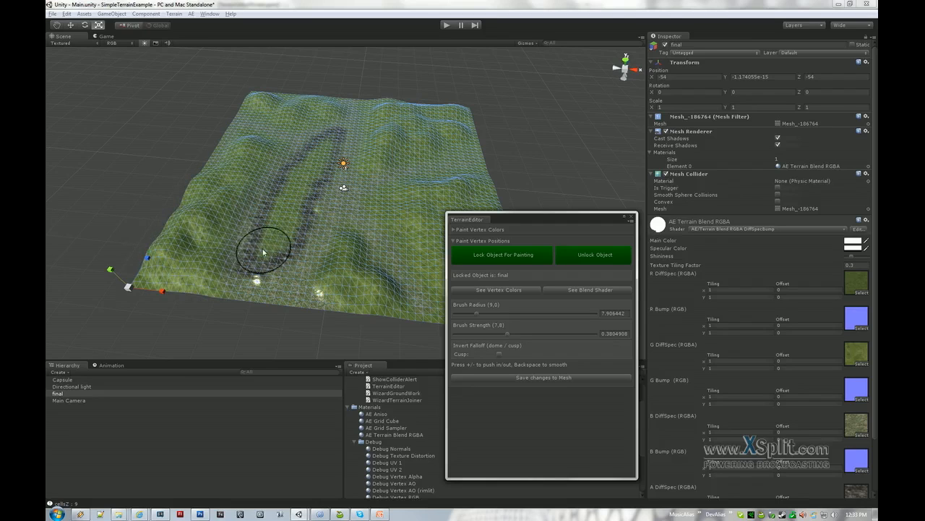
Raise the ground inside the elongated Alpha loop into a ridge with brush radius about 7.91 and strength about 0.38.
key(plus)
key(plus)
key(plus)
key(plus)
key(plus)
key(plus)
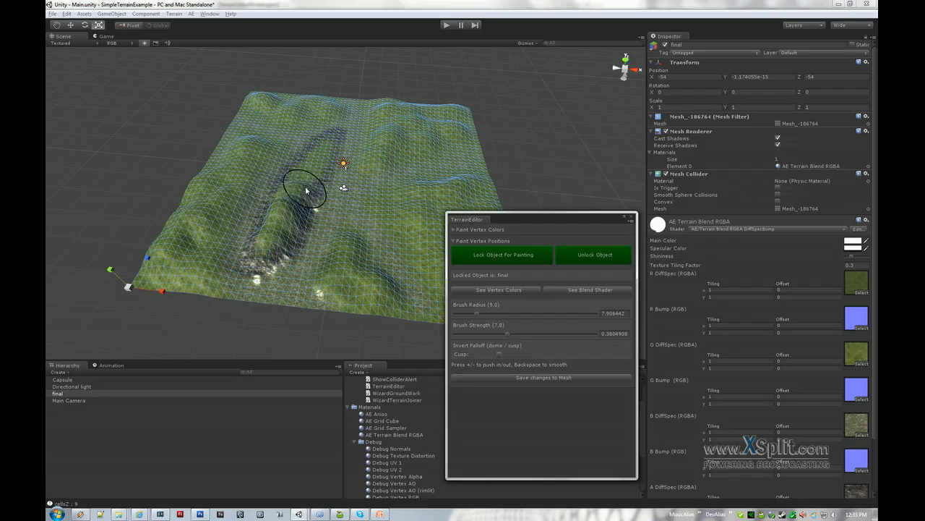
key(plus)
key(plus)
key(plus)
key(plus)
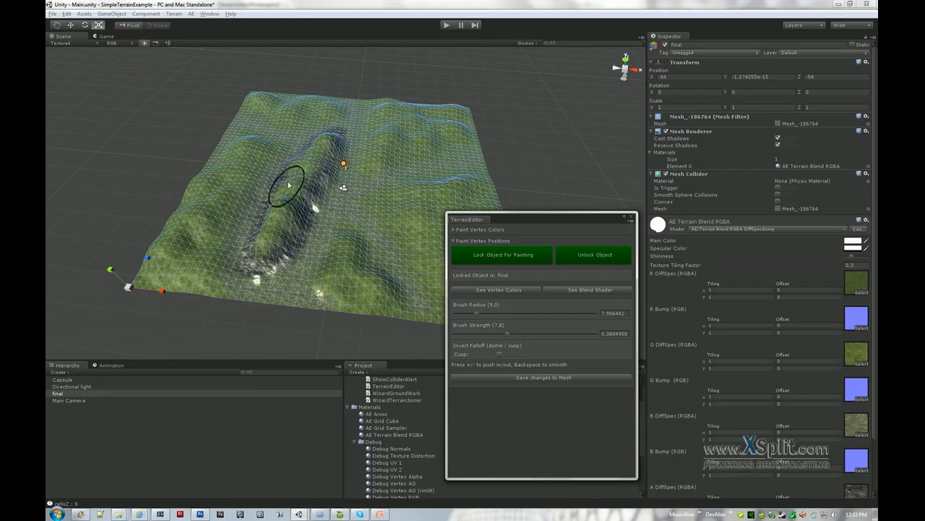
key(plus)
key(plus)
key(plus)
key(plus)
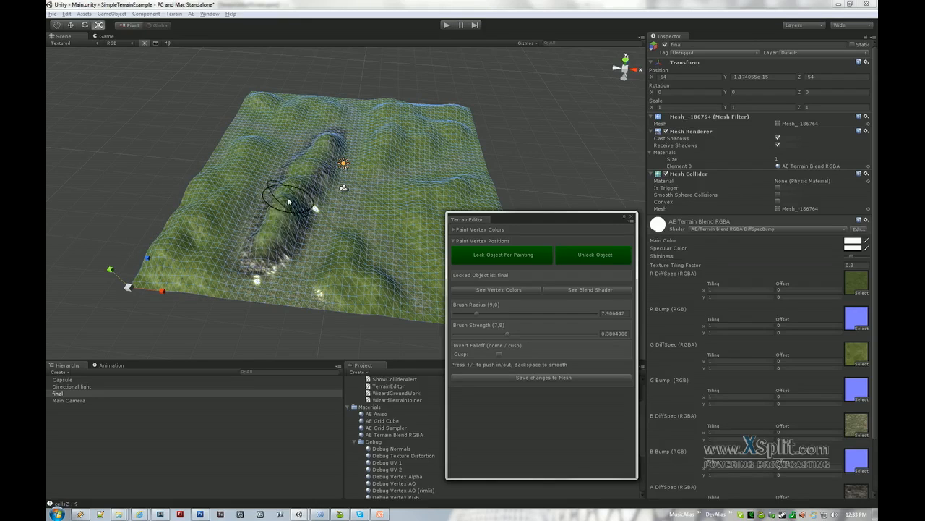
key(plus)
key(plus)
key(plus)
key(plus)
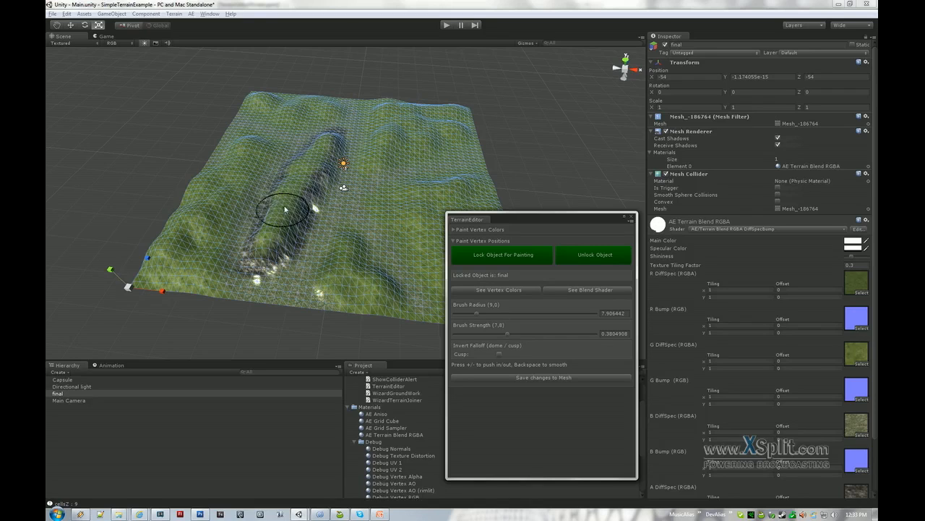
key(plus)
key(plus)
key(plus)
key(plus)
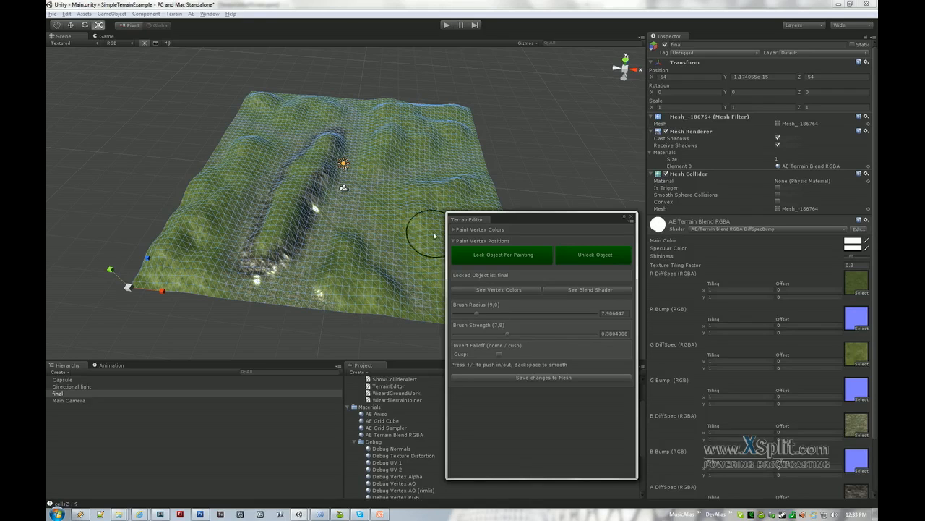
Smooth the hills across the mesh with brush radius about 13.42 and strength about 0.58, then deselect the mesh.
drag(533, 335, 535, 334)
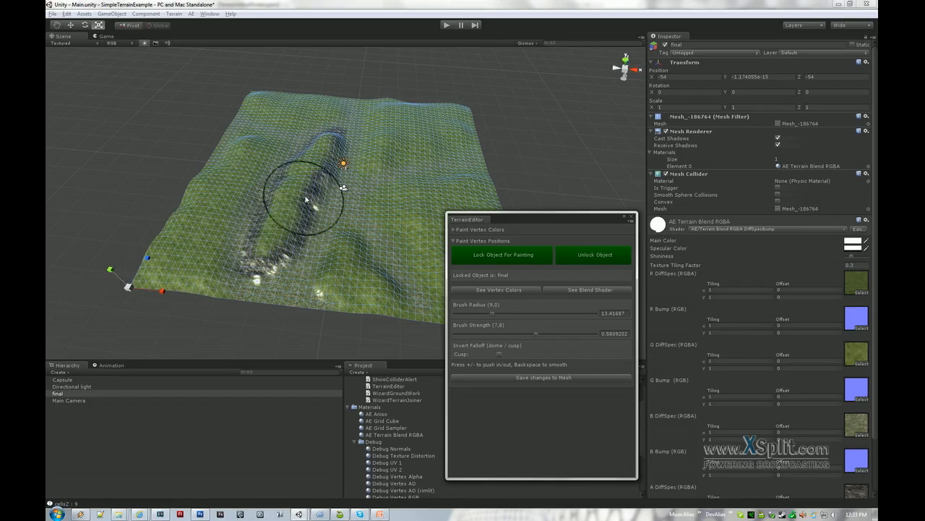
click(156, 107)
alt+drag(156, 107, 456, 157)
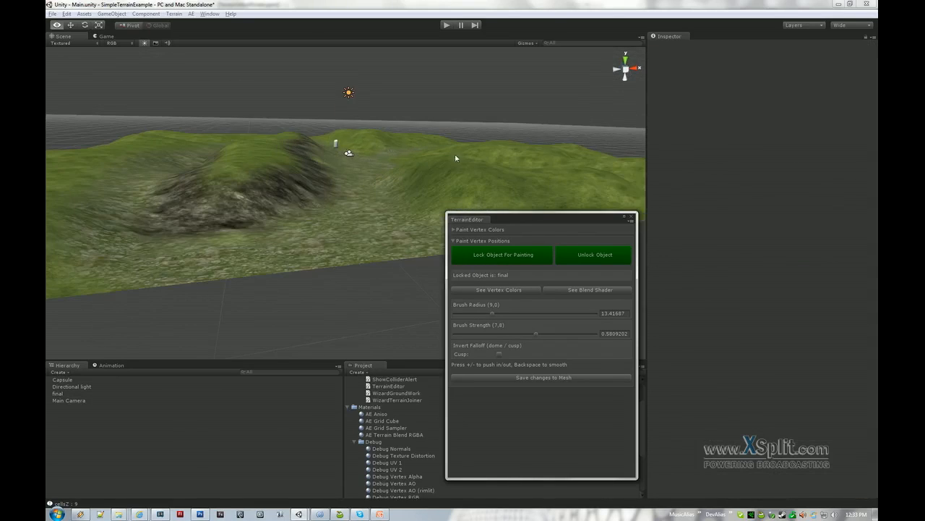
Frame the capsule and examine the ridge slope and path around it at ground level.
click(334, 144)
key(f)
alt+drag(348, 169, 245, 207)
drag(347, 172, 347, 263)
alt+scroll(384, 255, down, 3)
click(368, 146)
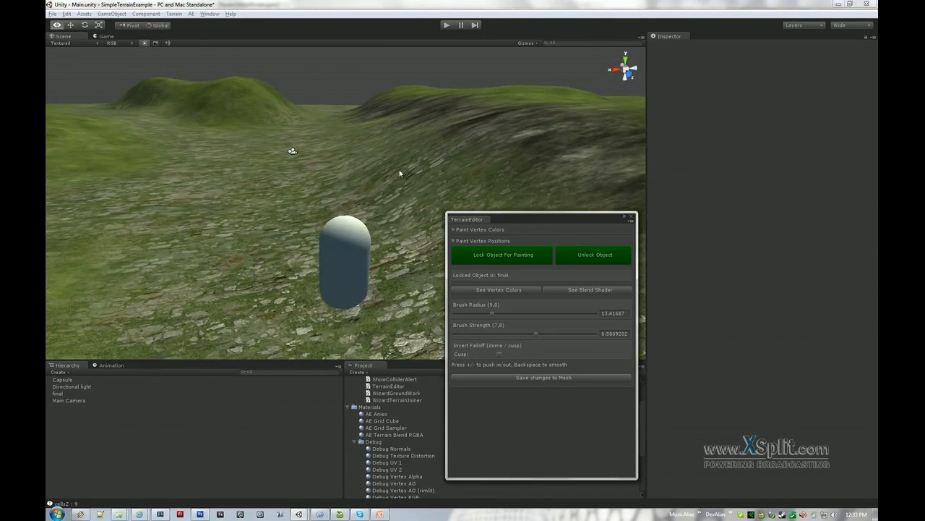
alt+drag(400, 174, 332, 210)
alt+middle_drag(361, 201, 287, 186)
alt+drag(287, 209, 341, 186)
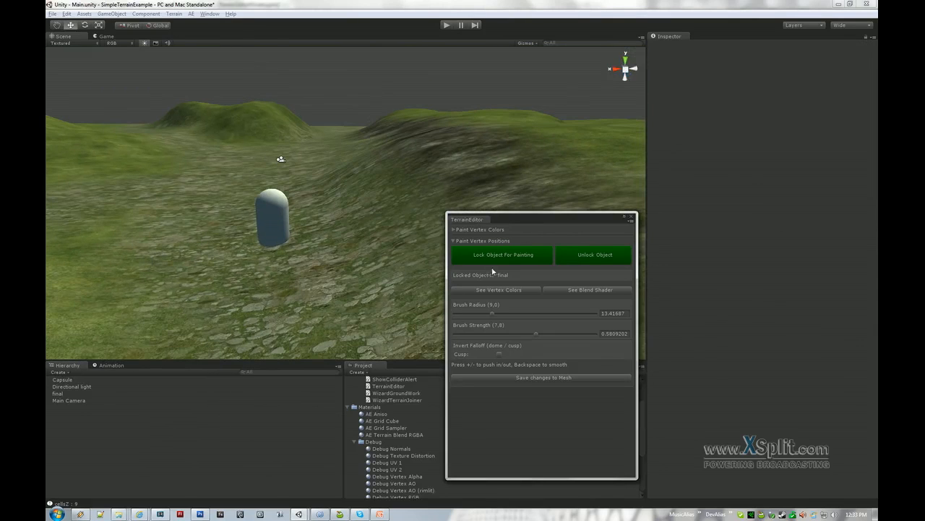
Reselect the mesh, set the brush radius to about 7.45, and smooth the ground along the path around the capsule.
click(439, 199)
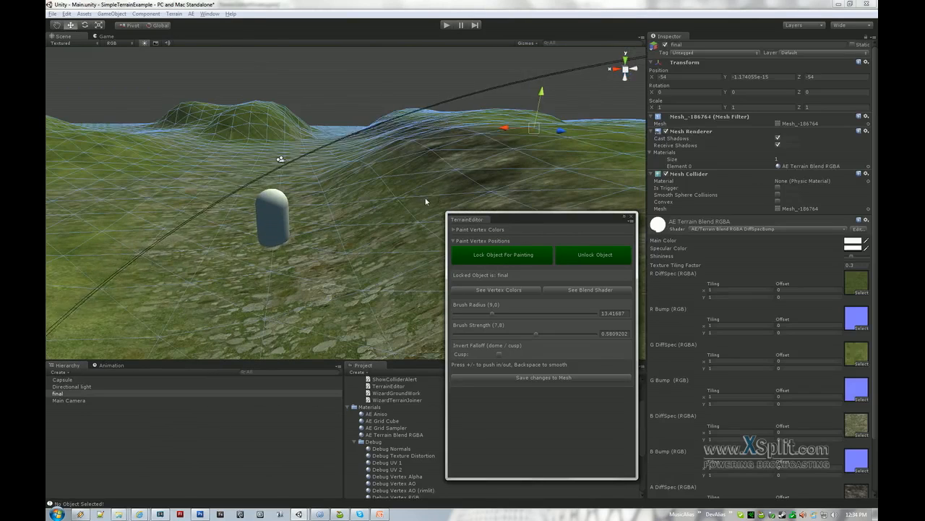
alt+scroll(326, 207, down, 8)
alt+drag(288, 217, 281, 253)
drag(493, 314, 475, 314)
mouse_move(332, 240)
alt+mouse_down()
mouse_move(348, 233)
mouse_move(335, 206)
alt+mouse_up()
key(BackSpace)
key(BackSpace)
key(BackSpace)
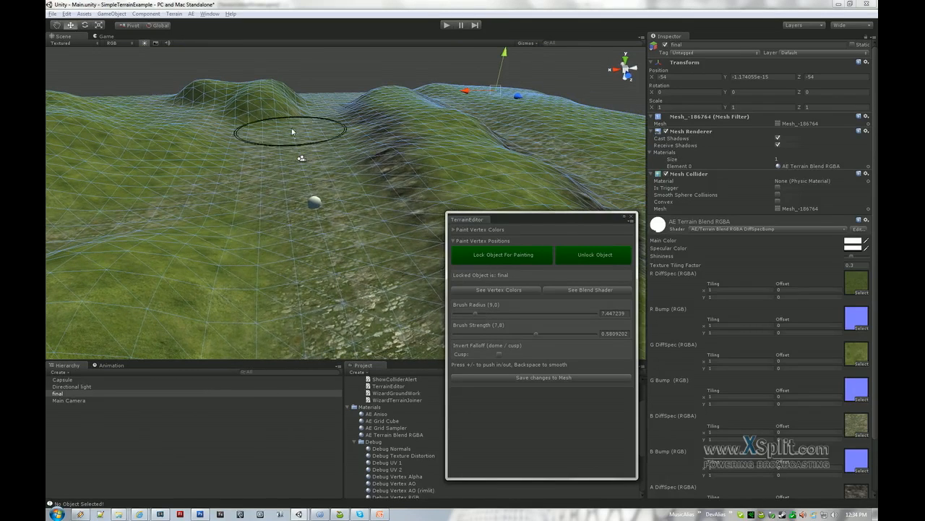
Set the brush radius to about 10.20 and push the path down beside the ridge, around and beyond the capsule.
alt+drag(340, 240, 279, 252)
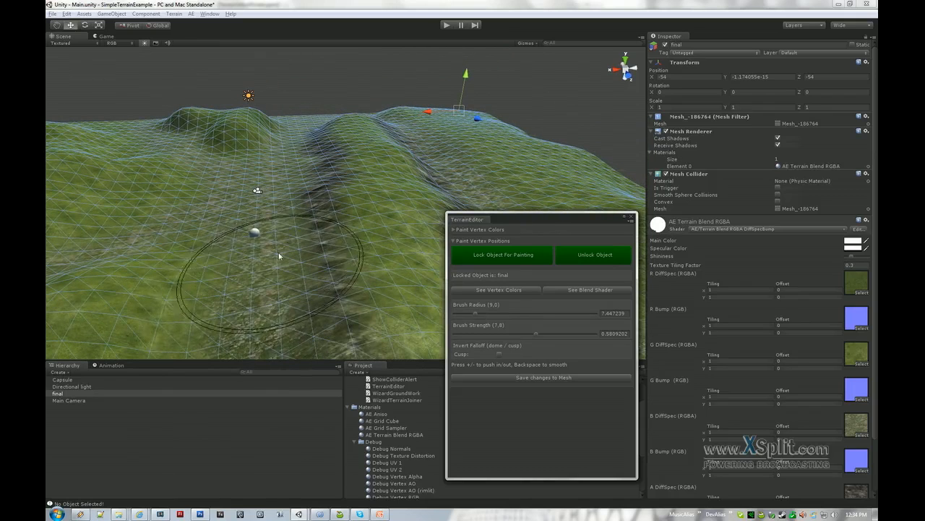
drag(478, 313, 483, 313)
key(minus)
key(minus)
key(minus)
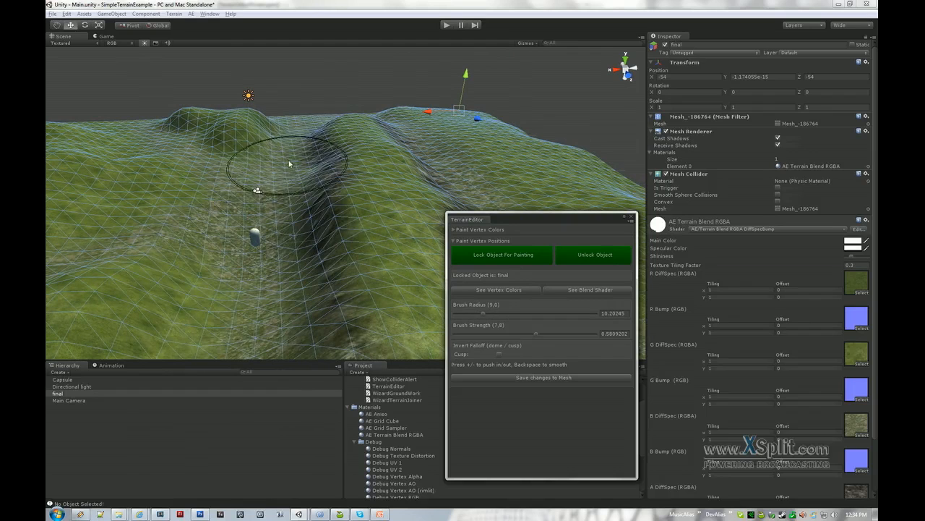
key(minus)
key(minus)
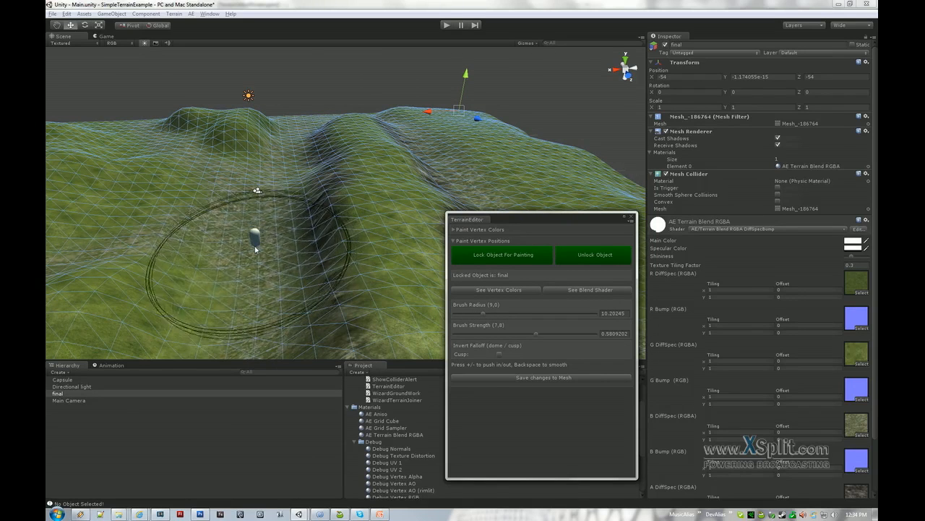
Raise the terrain along the ridge beside the path with brush radius about 10.20 and strength about 0.58.
key(plus)
key(plus)
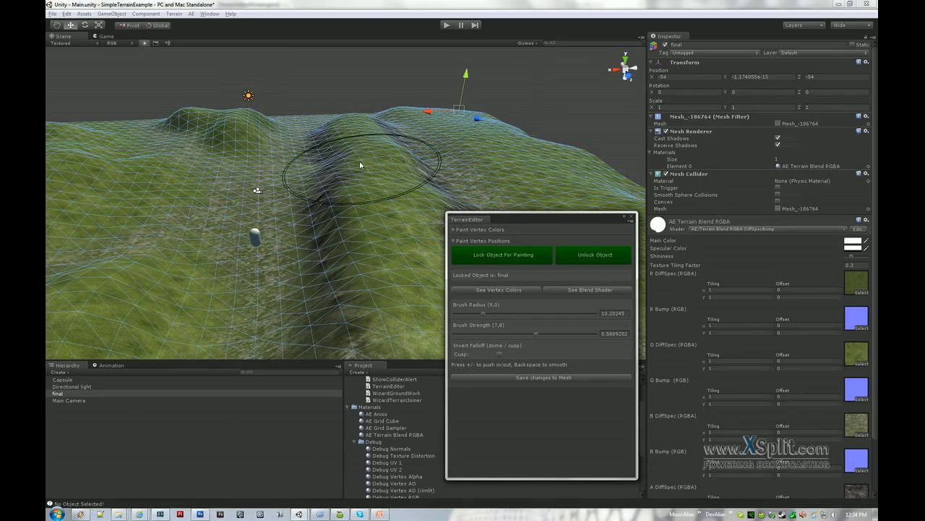
key(plus)
key(plus)
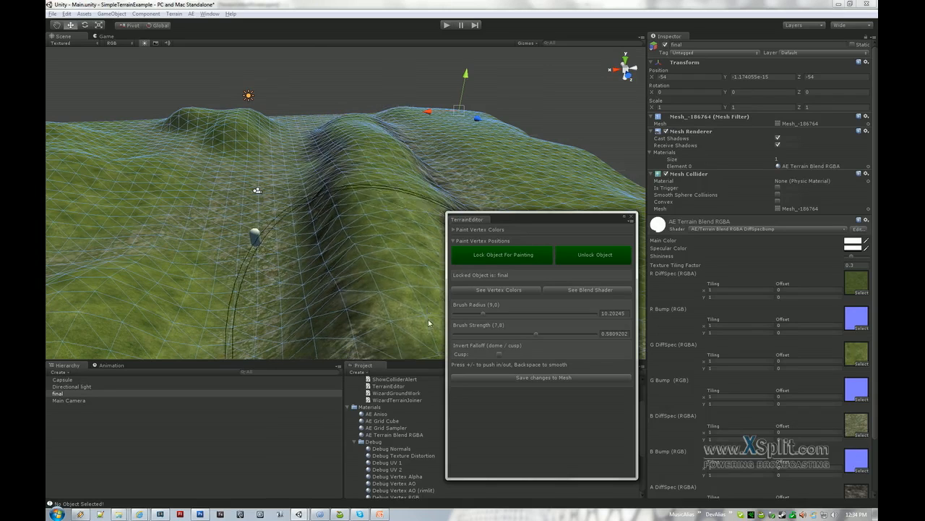
key(plus)
key(plus)
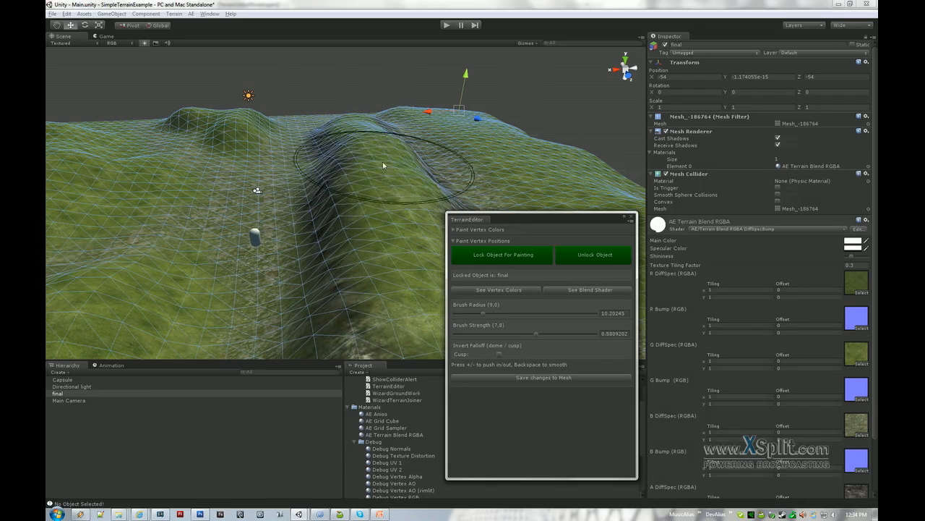
Examine the whole sculpted terrain from farther away, without and with the mesh selected.
click(285, 95)
alt+drag(288, 230, 248, 227)
scroll(288, 254, down, 3)
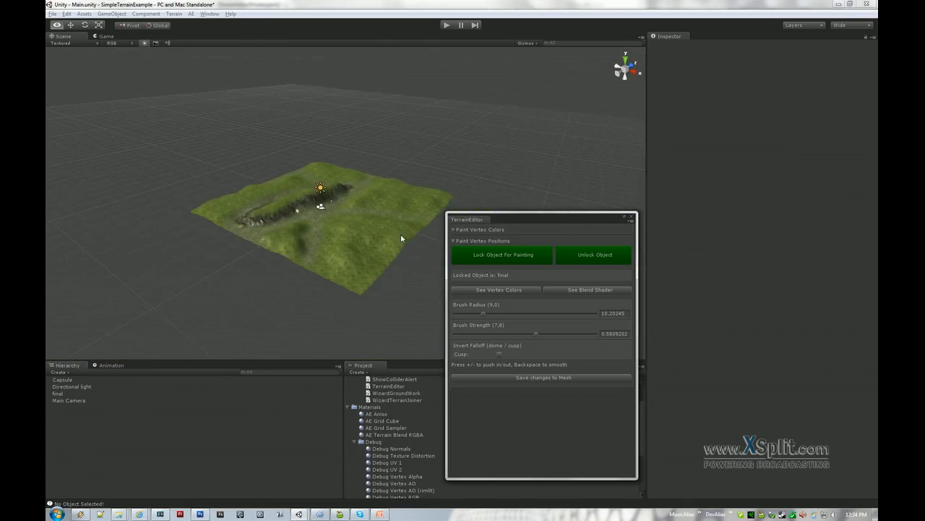
alt+drag(401, 237, 316, 260)
click(279, 287)
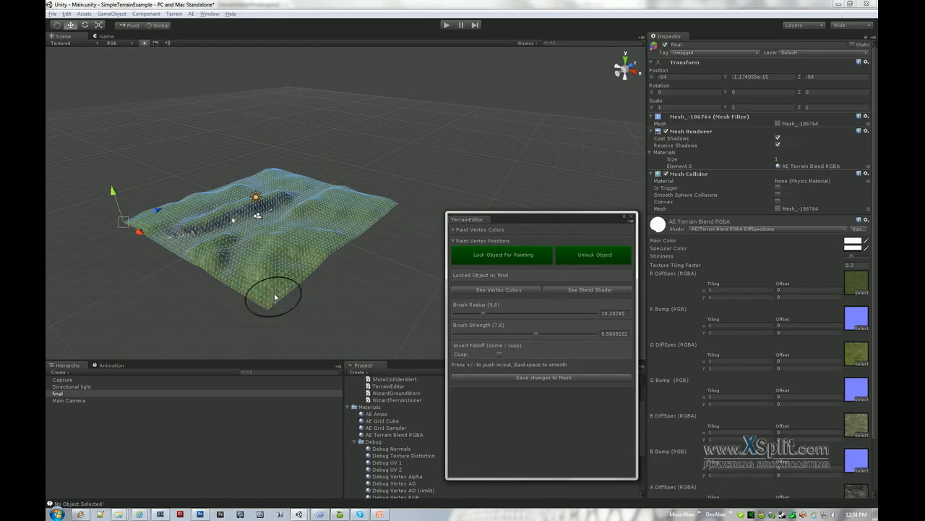
Deselect the mesh, unlock it from vertex position painting, and close the Terrain Editor.
click(348, 271)
alt+drag(347, 271, 284, 254)
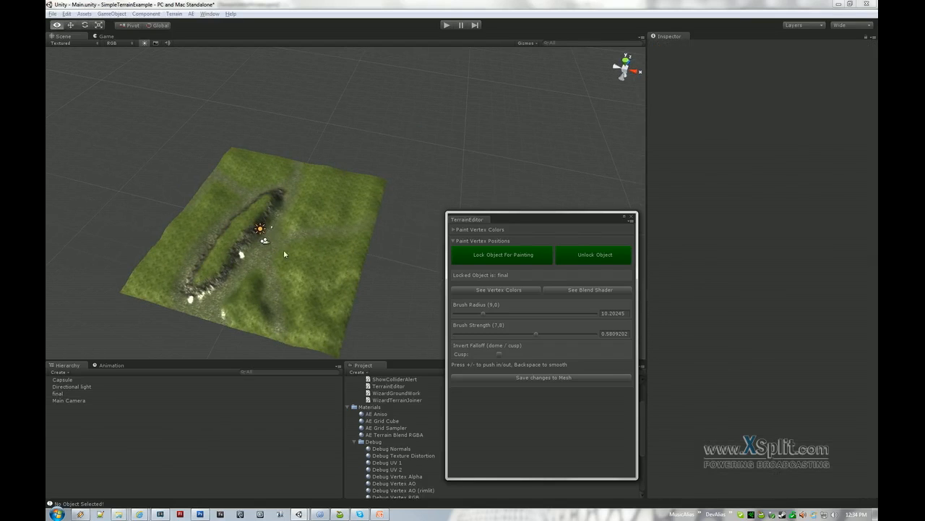
click(563, 256)
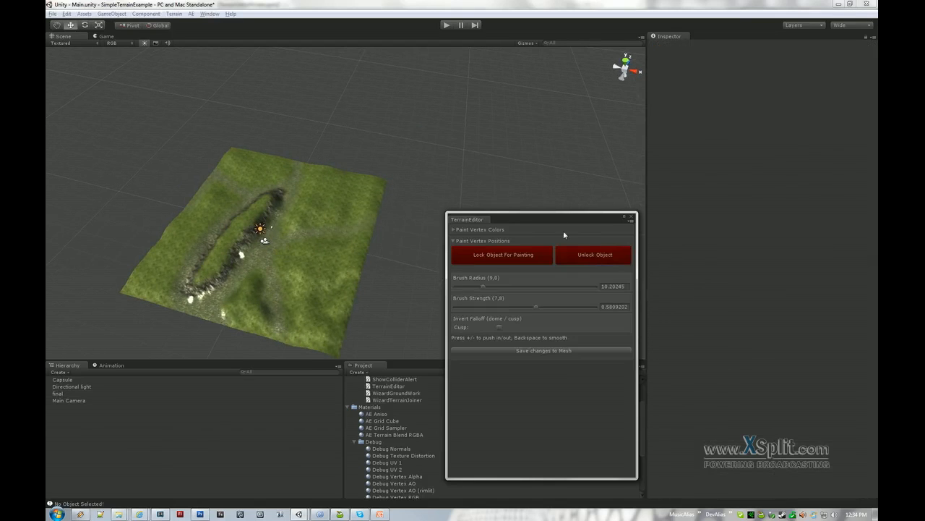
click(633, 217)
Duplicate the terrain mesh and place the copy edge to edge with the original at X position 54.
click(336, 252)
key(ctrl+d)
drag(146, 305, 352, 334)
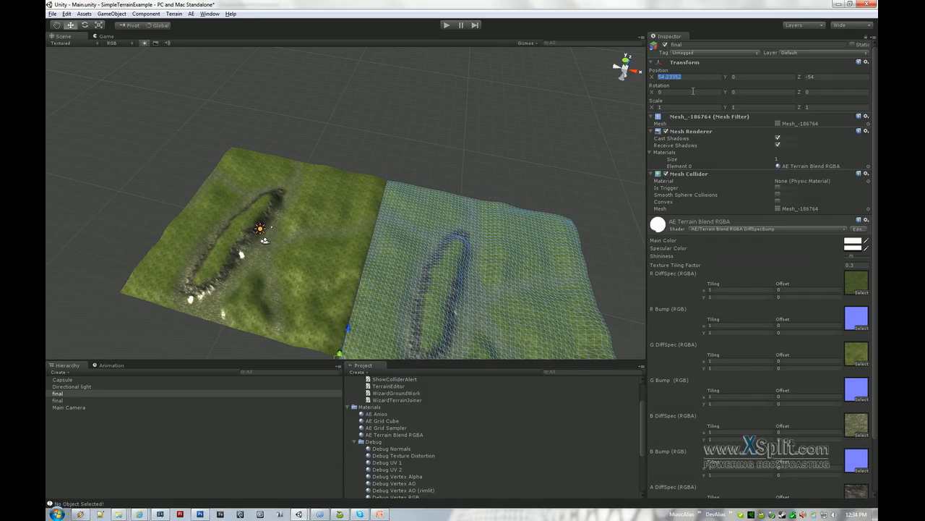
text(54)
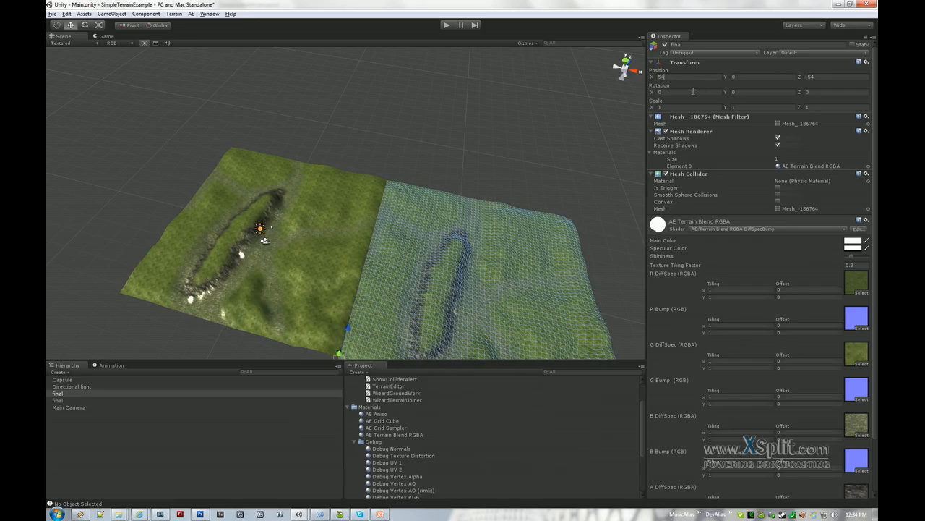
alt+drag(300, 295, 434, 314)
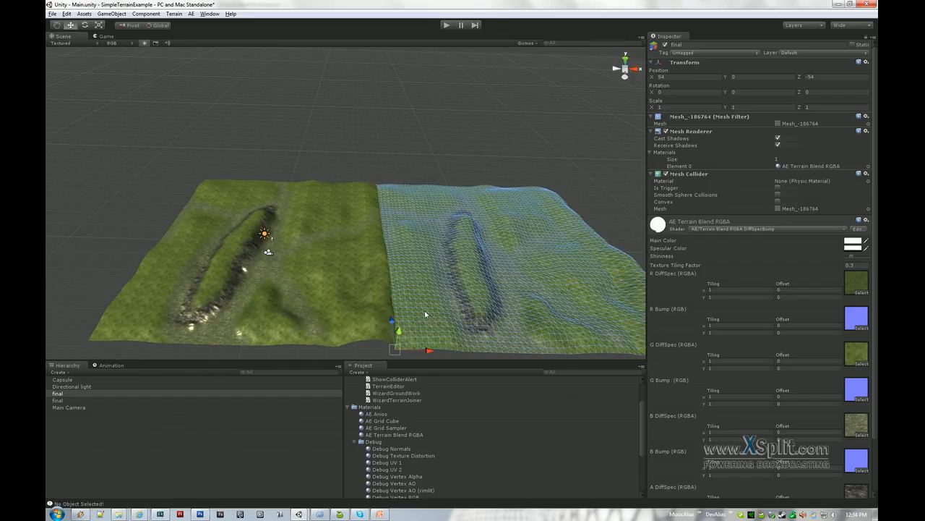
Select the original terrain tile, reopen the Terrain Editor, and lock the tile for vertex position painting.
click(341, 234)
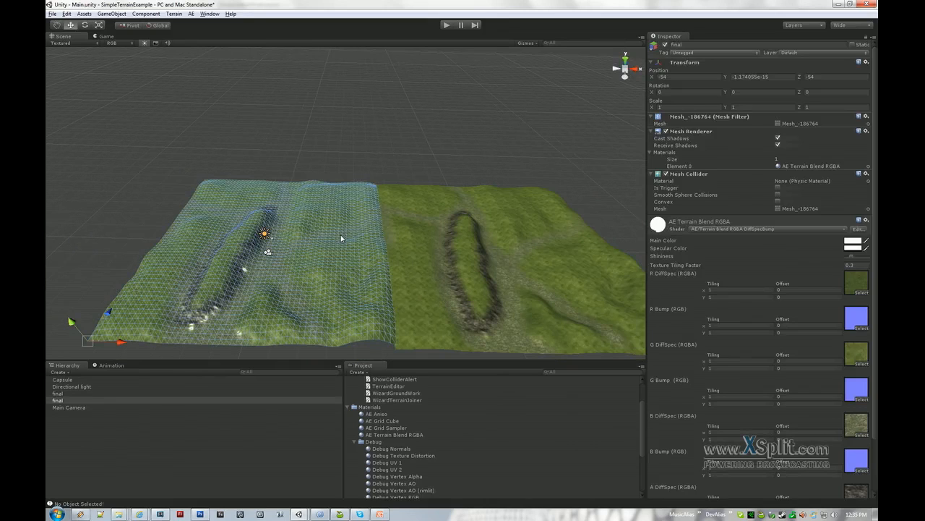
click(191, 13)
click(209, 24)
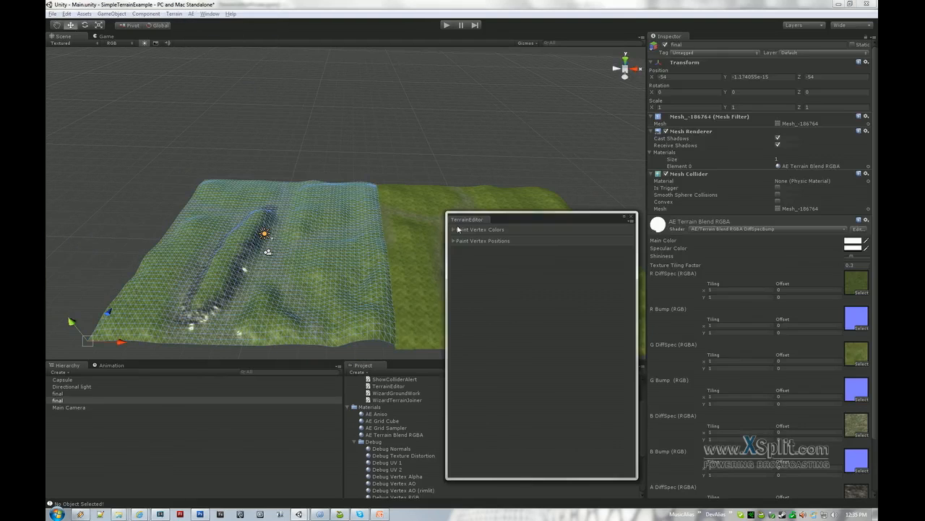
click(453, 241)
click(490, 260)
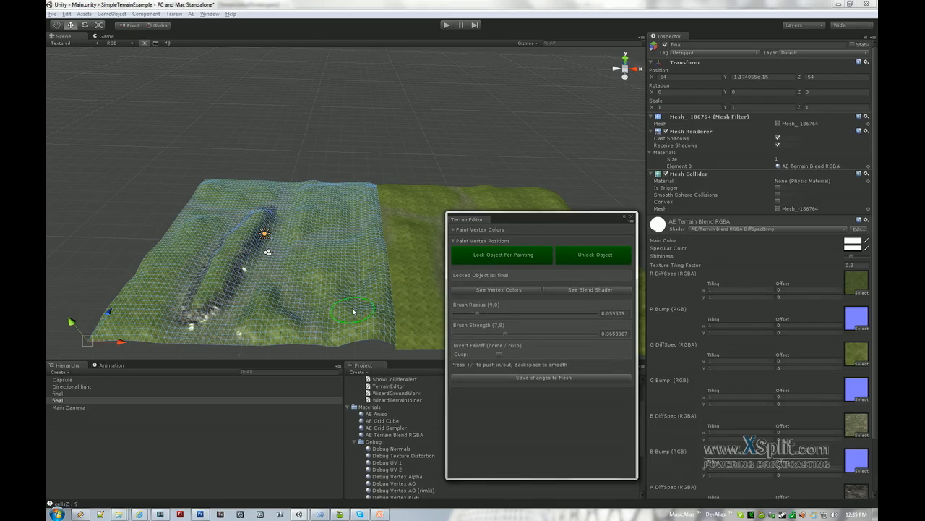
Raise a hill near the original tile's back edge with brush radius about 8.06, then unlock the tile and close the Terrain Editor.
drag(508, 225, 504, 315)
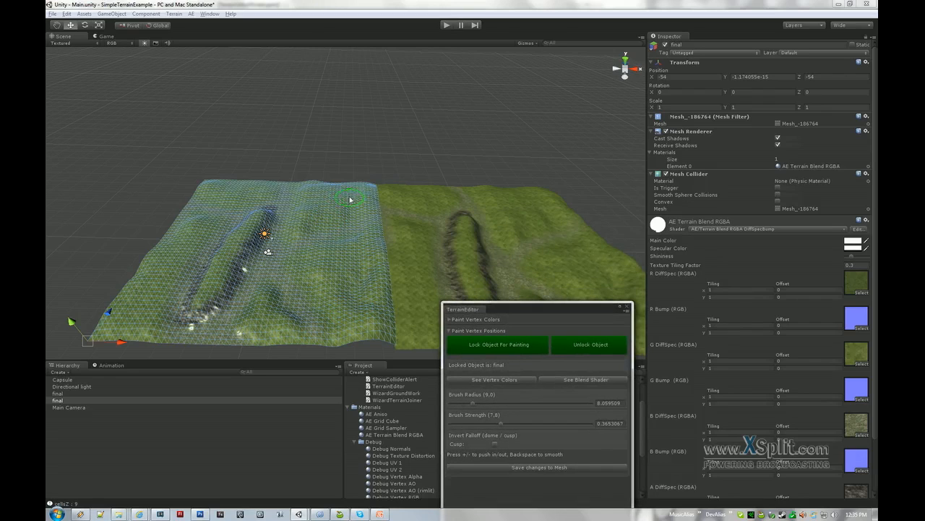
drag(336, 208, 356, 211)
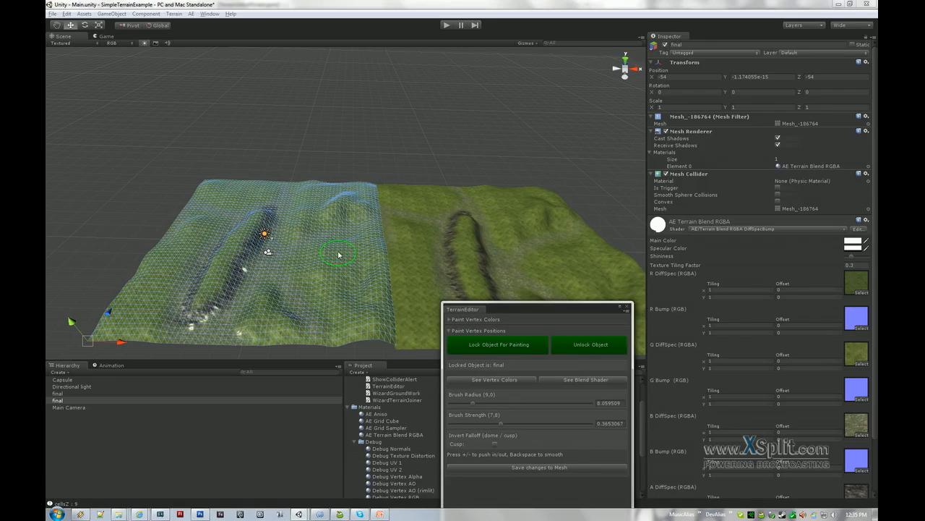
click(570, 350)
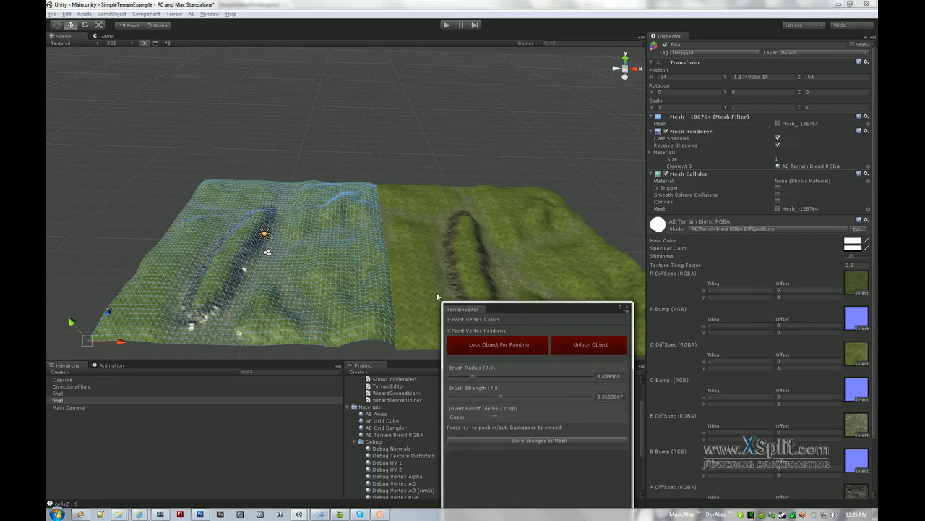
click(627, 306)
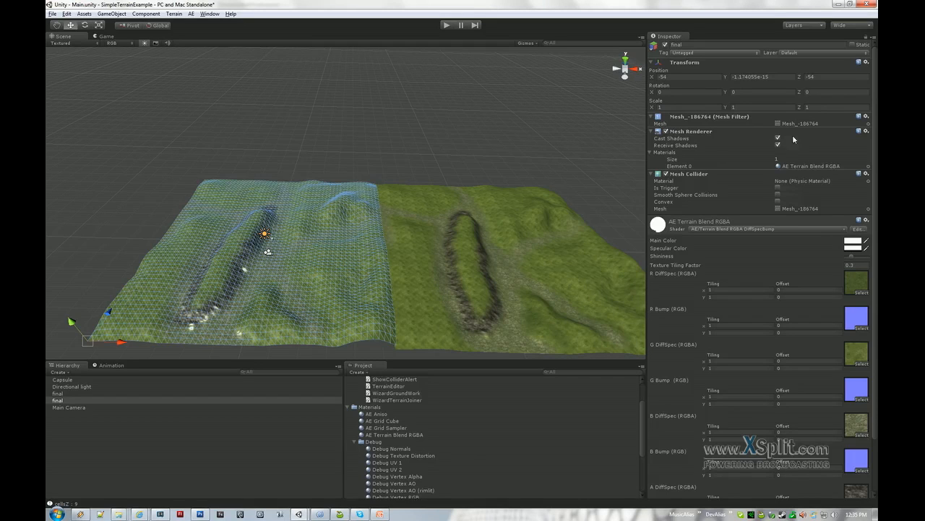
Make a deep copy of the adjacent duplicate tile and delete the duplicate that shares the original's mesh.
click(576, 233)
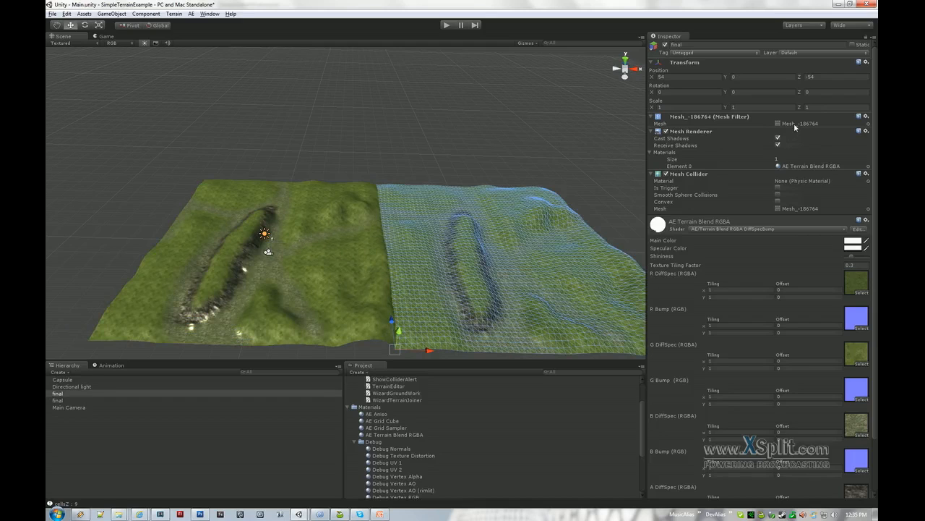
click(112, 14)
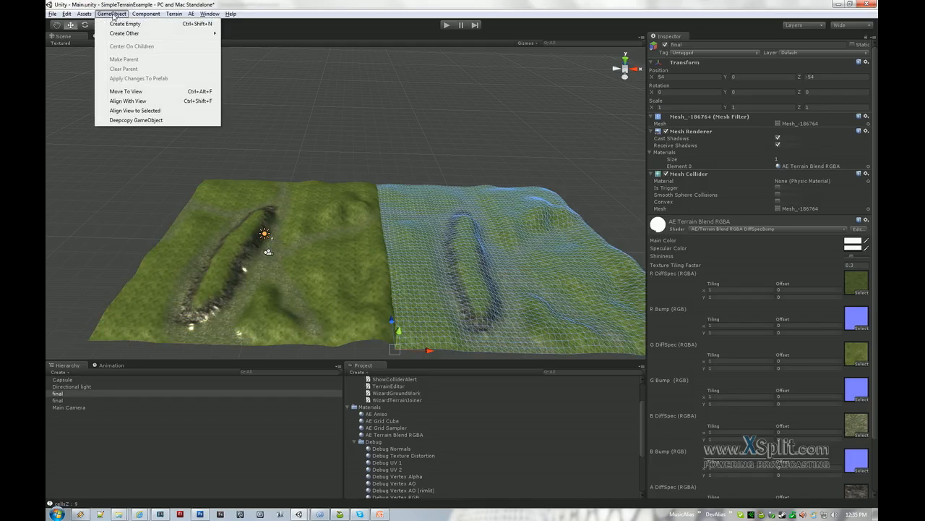
click(137, 120)
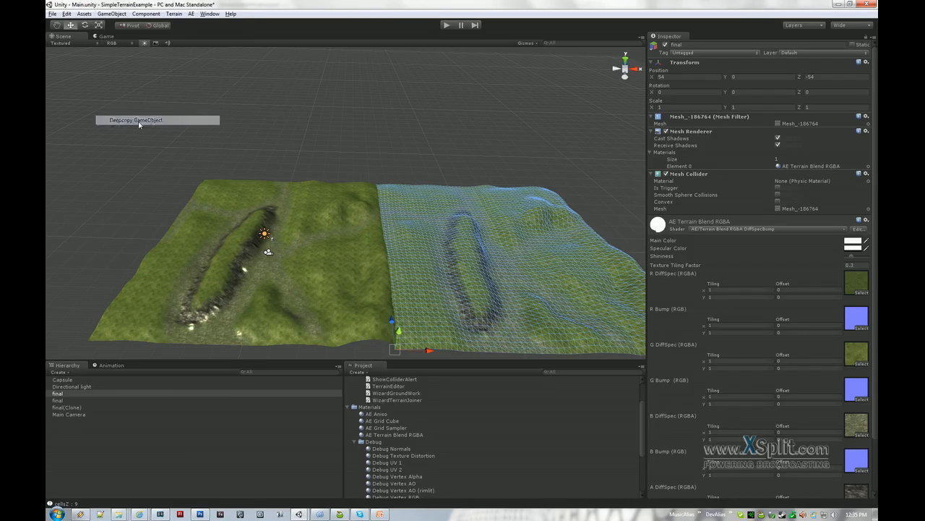
click(71, 393)
key(Delete)
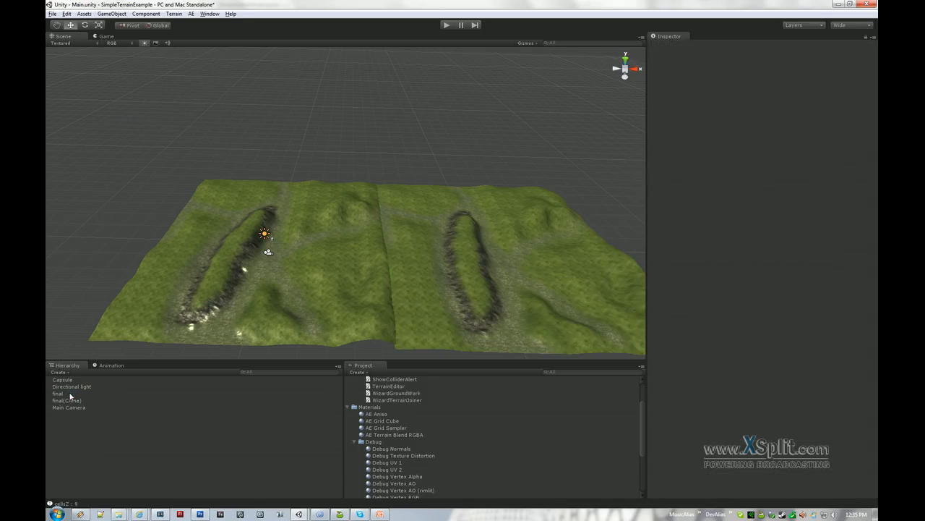
Select the original terrain tile, open the Terrain Editor, and lock the tile for vertex position painting with brush radius about 15.25.
click(409, 302)
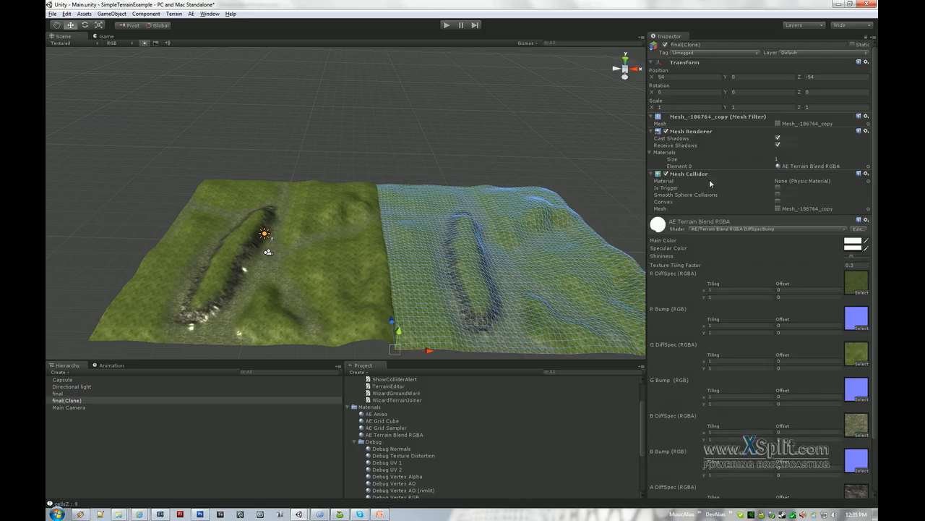
click(363, 170)
alt+drag(454, 208, 508, 235)
click(327, 230)
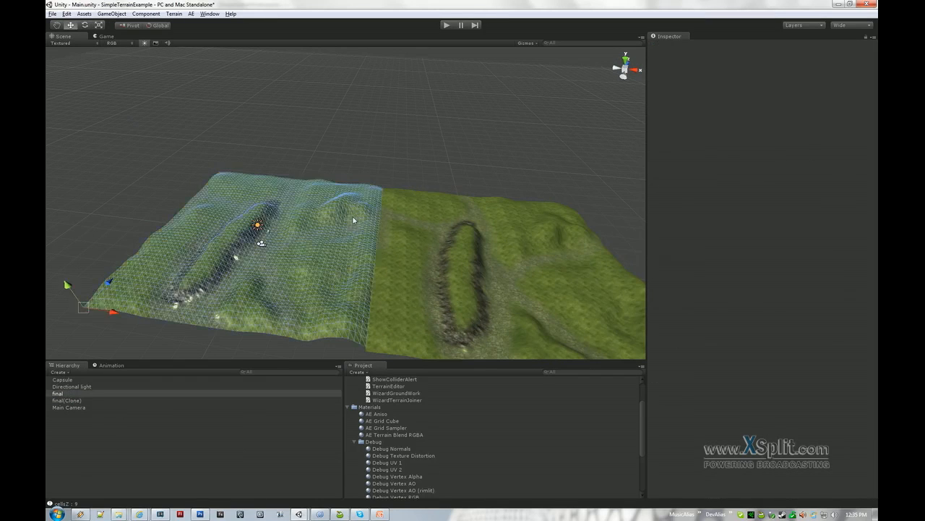
click(401, 221)
alt+drag(368, 235, 319, 238)
click(314, 240)
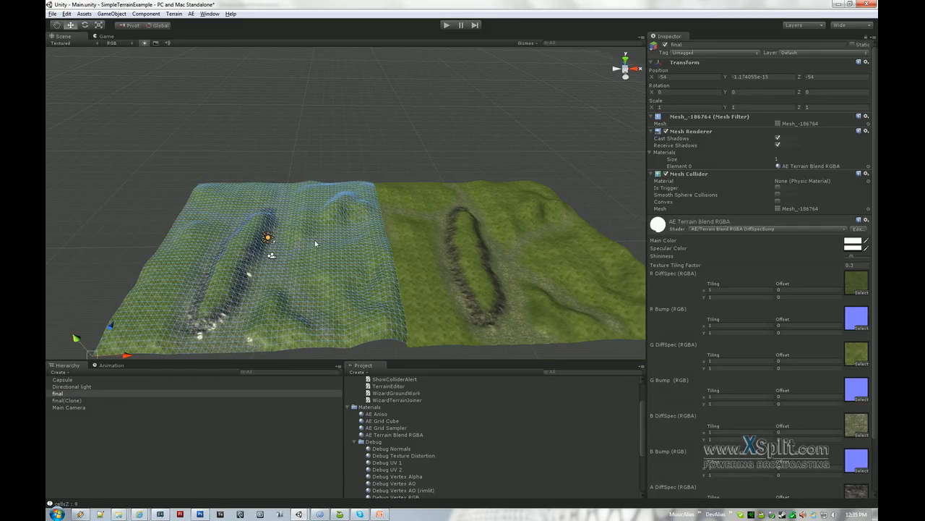
click(190, 14)
click(217, 24)
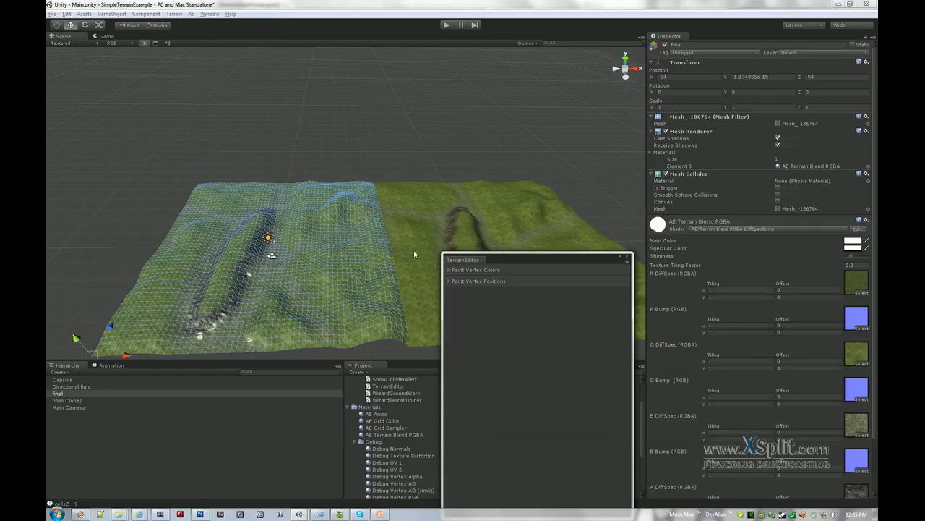
click(449, 281)
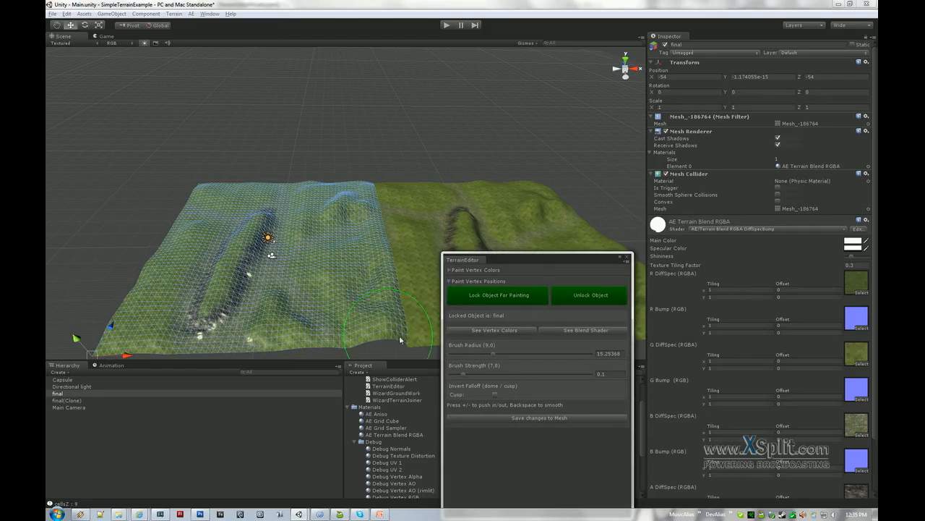
Lower the original tile's edge alongside the duplicate with brush strength 0.1, then unlock the tile and close the Terrain Editor.
drag(530, 262, 451, 379)
middle_drag(454, 254, 347, 236)
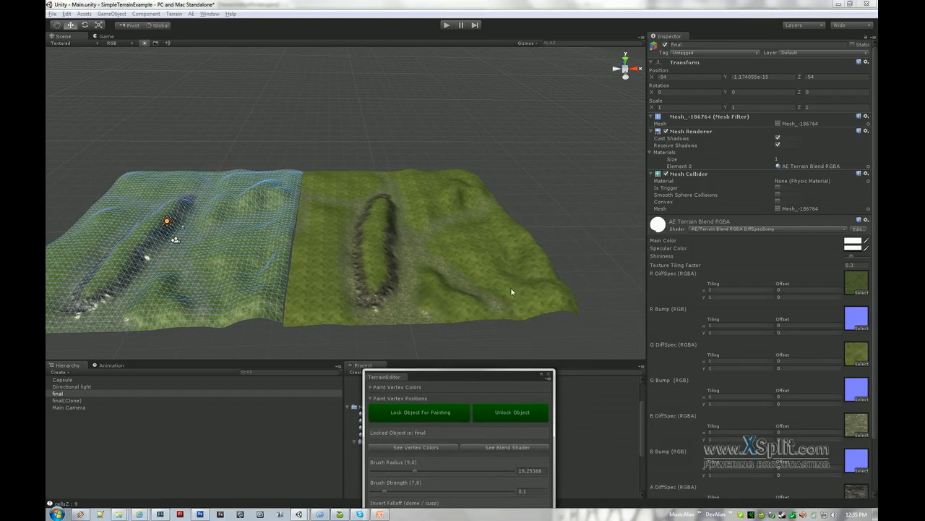
click(264, 267)
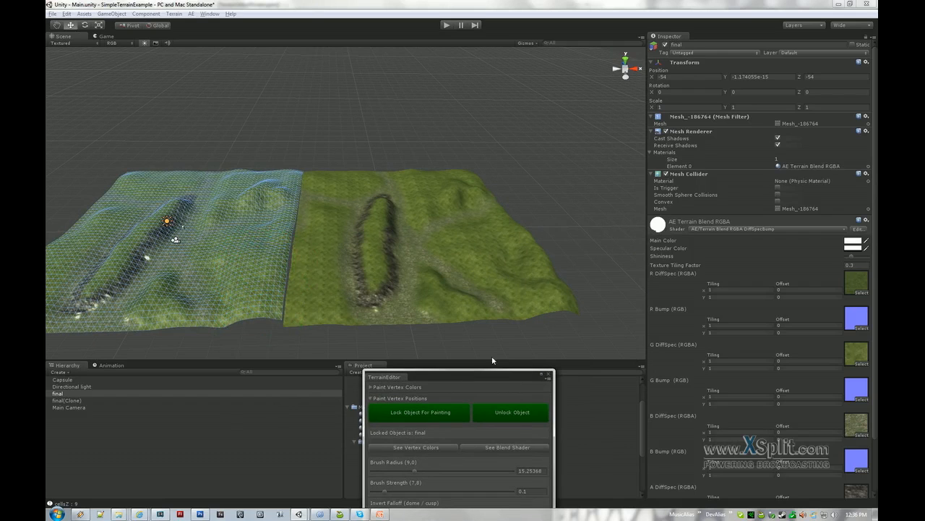
click(505, 417)
click(550, 374)
click(350, 152)
Select the duplicate terrain tile, reopen the Terrain Editor, and lock the tile for vertex position painting.
alt+drag(350, 231, 356, 206)
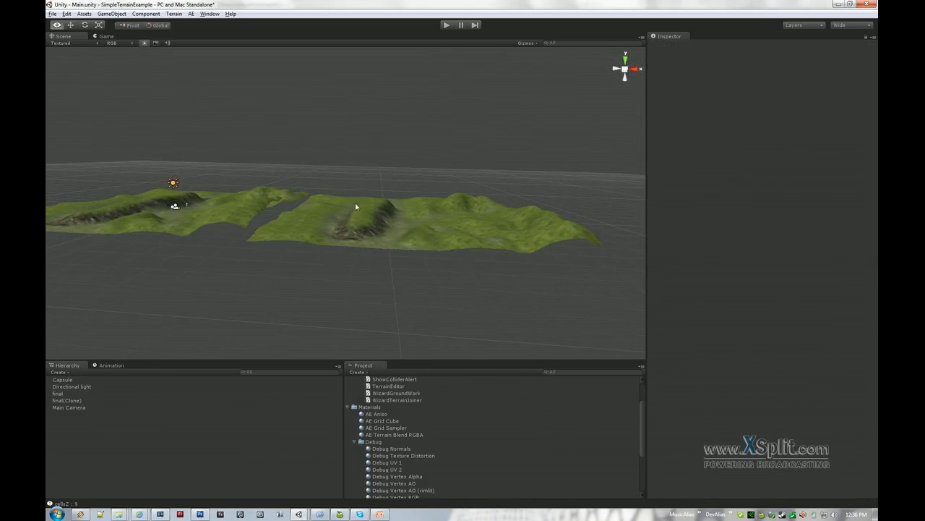
alt+drag(287, 202, 232, 247)
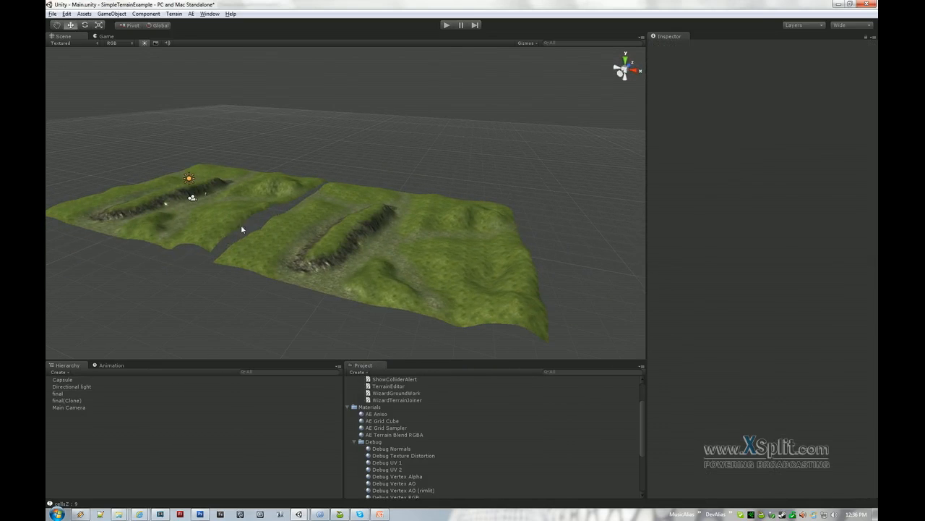
alt+drag(313, 194, 340, 231)
click(340, 231)
click(204, 14)
mouse_move(191, 14)
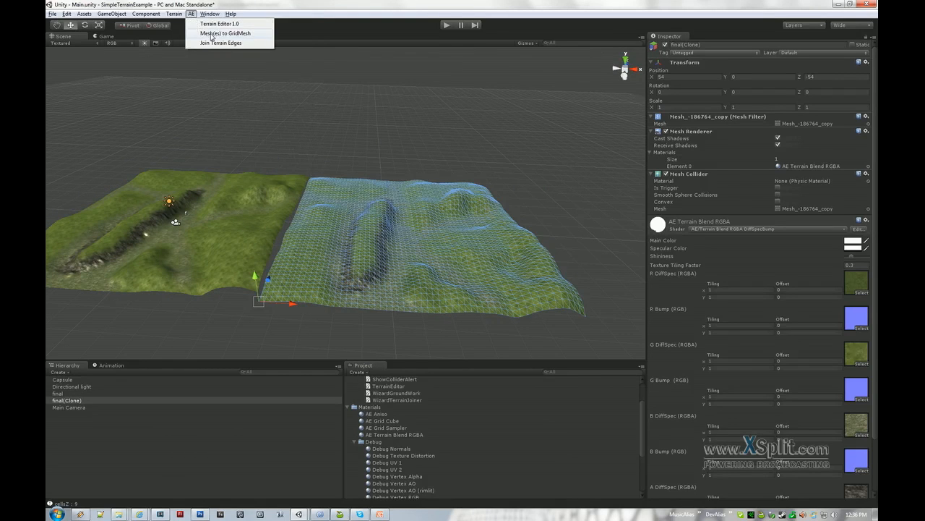
click(212, 25)
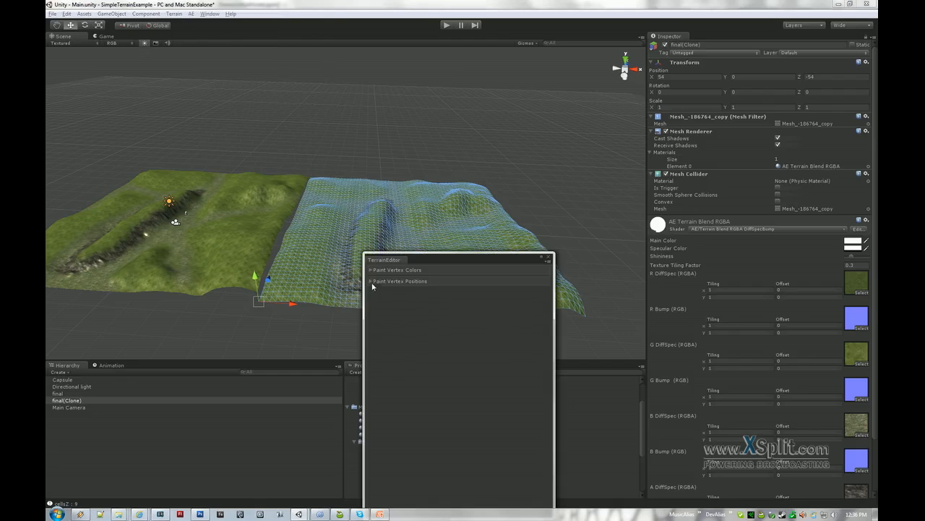
click(422, 301)
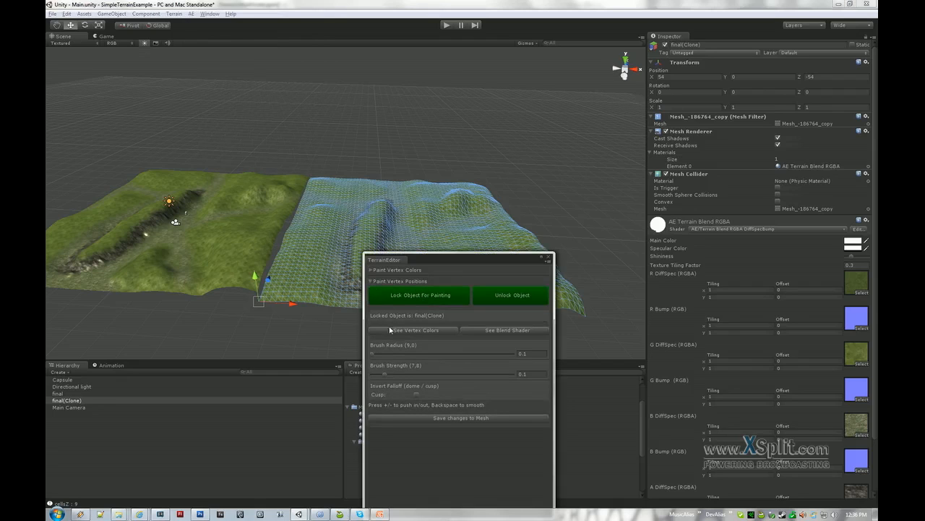
Raise the duplicate's edge facing the original with brush radius about 17.55 and strength about 0.34, then unlock the tile and close the editor.
click(391, 374)
click(419, 374)
click(404, 354)
drag(404, 354, 421, 355)
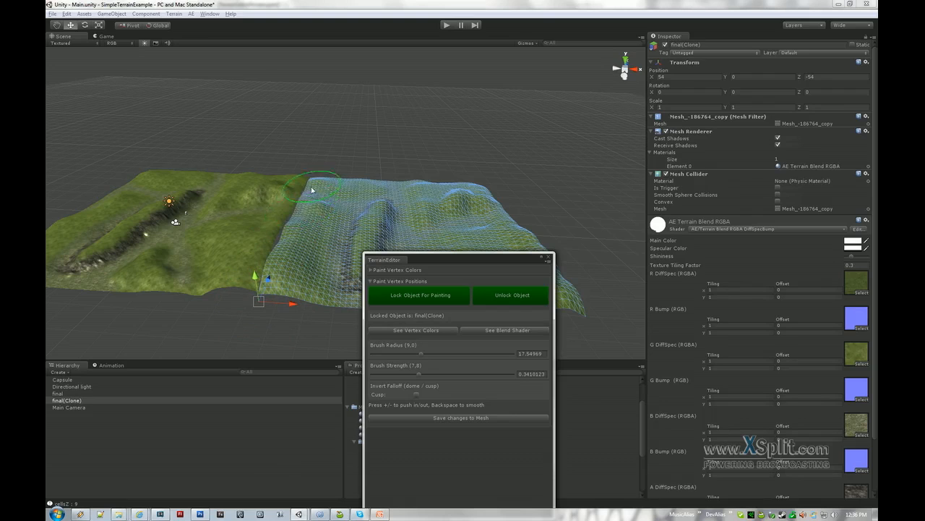
alt+drag(286, 243, 382, 234)
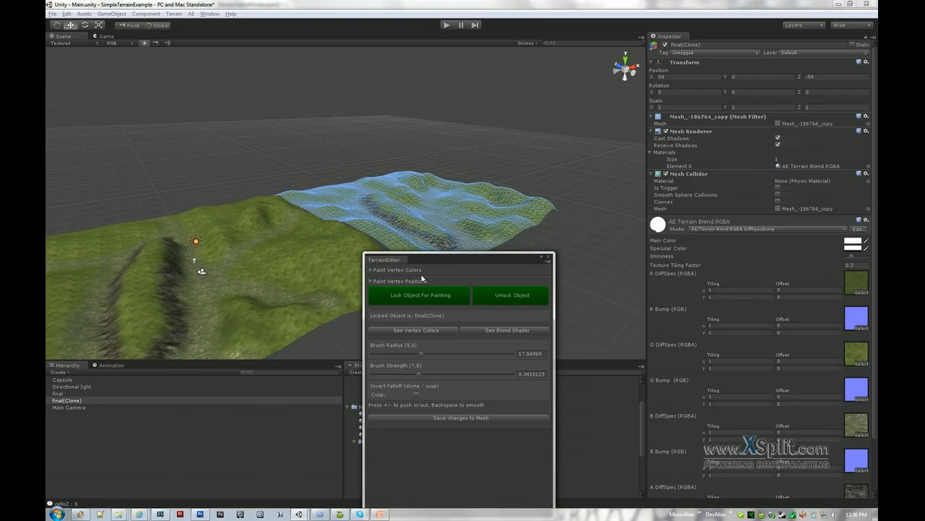
click(512, 295)
click(549, 256)
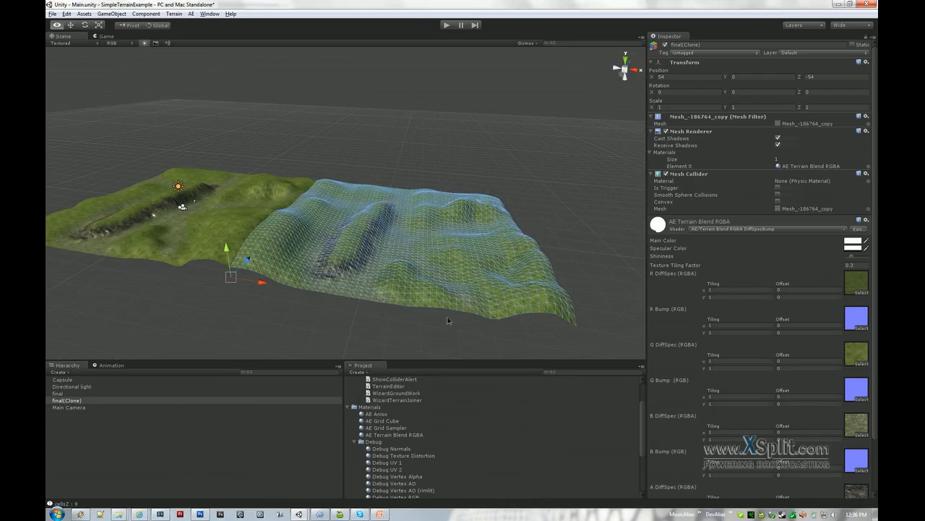
click(329, 127)
Create a cube and set its X position to 54, in line with the shared tile edge.
mouse_move(298, 160)
alt+mouse_down()
mouse_move(327, 200)
mouse_move(319, 277)
alt+mouse_up()
click(85, 14)
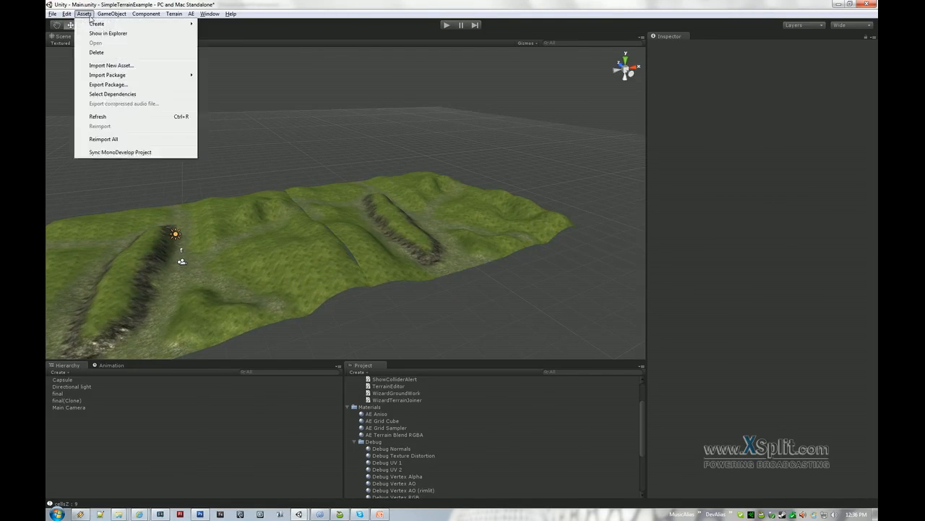
mouse_move(111, 14)
mouse_move(114, 33)
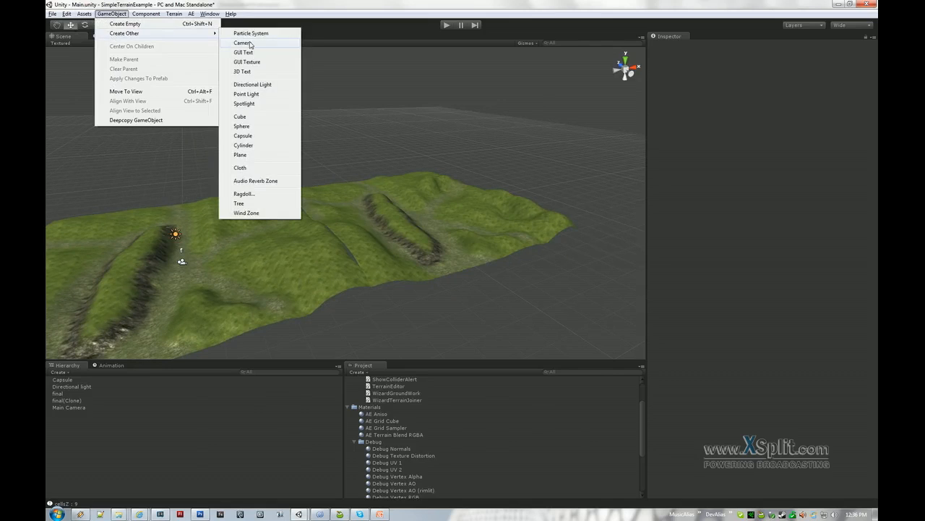
click(252, 117)
alt+drag(356, 237, 462, 185)
click(693, 76)
text(54)
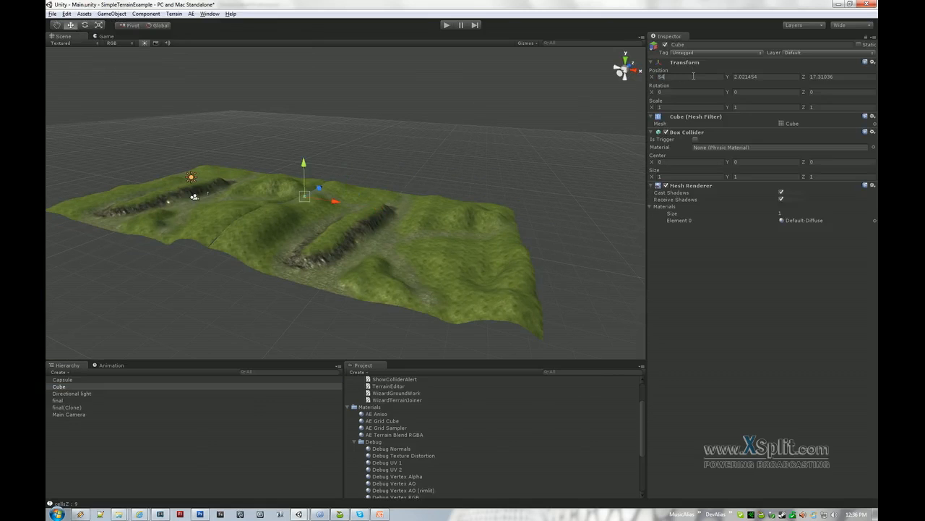
Set the cube's Y and Z positions to 0.
alt+drag(355, 209, 255, 221)
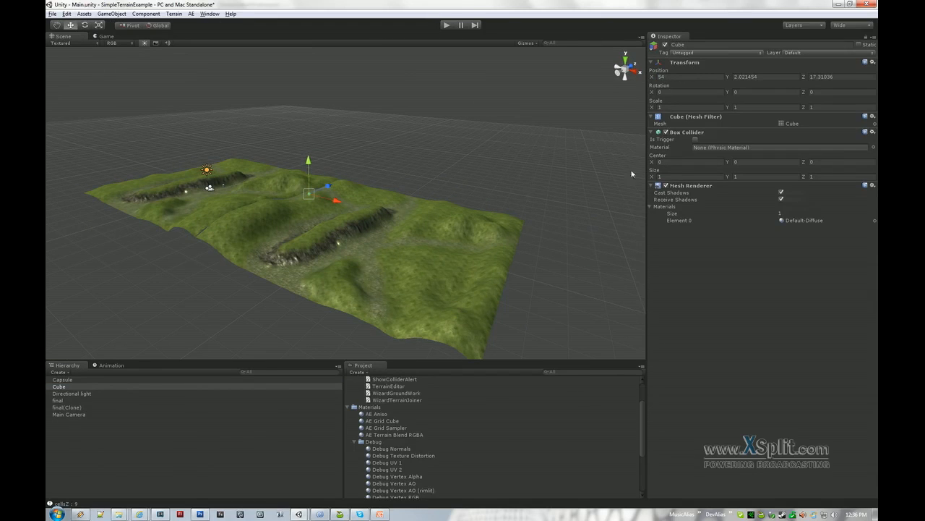
click(762, 76)
text(0)
key(Tab)
text(0)
Stretch the cube into a wall covering the whole seam by setting its Y scale to 20 and Z scale to 120.
alt+drag(307, 253, 295, 47)
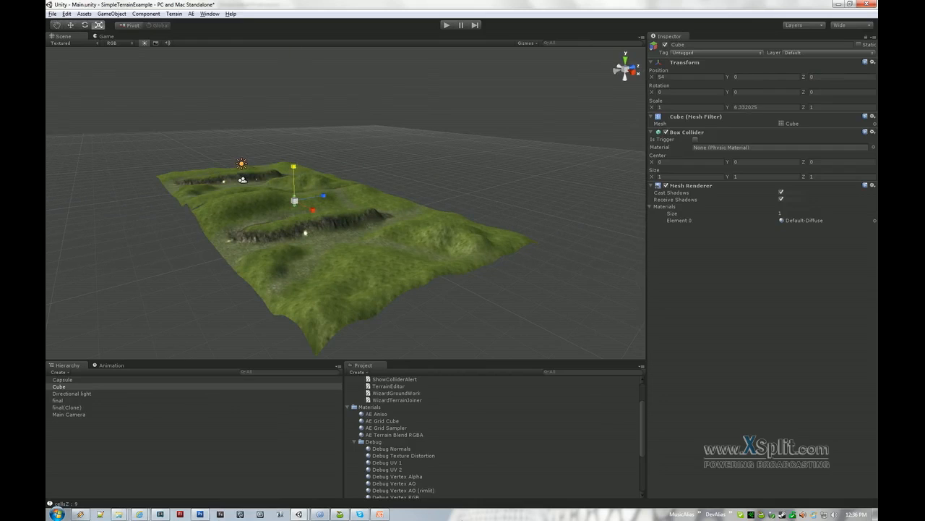
click(768, 107)
text(20)
key(Return)
click(831, 107)
text(60)
key(Return)
text(100)
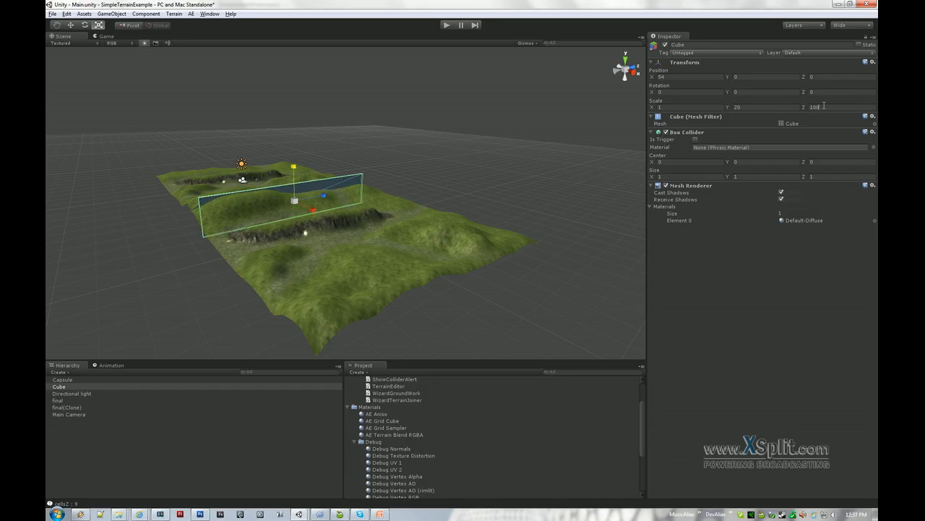
key(Return)
text(120)
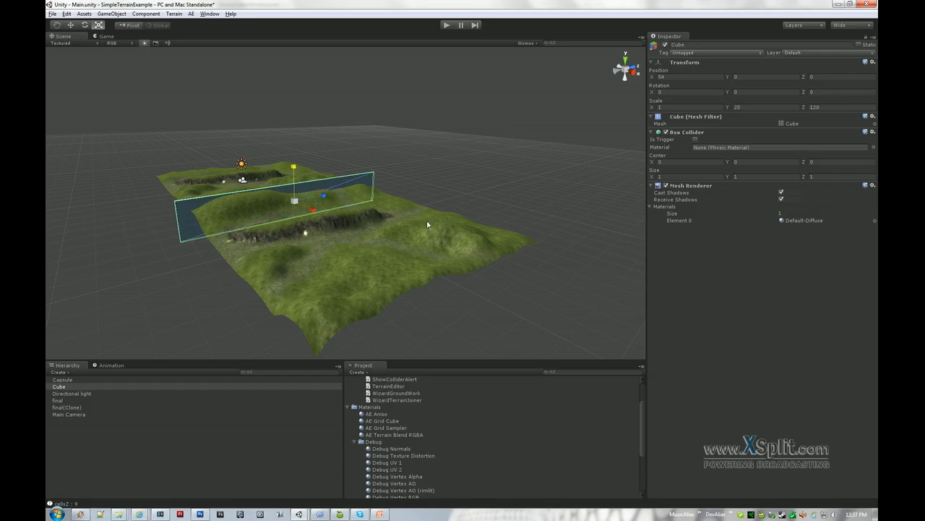
Apply the transparent AE Grid Cube material to the cube wall.
click(449, 151)
alt+drag(177, 295, 285, 285)
click(381, 421)
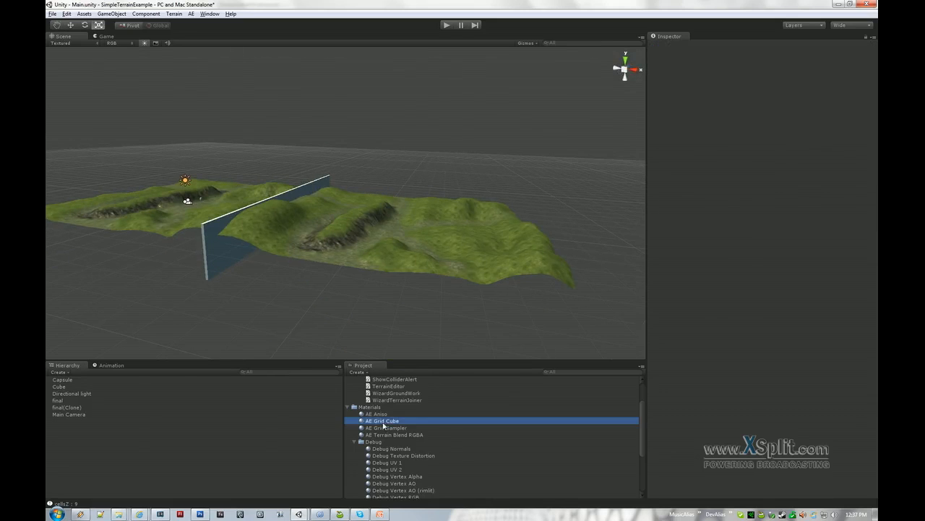
drag(381, 421, 221, 266)
alt+drag(270, 290, 308, 325)
alt+right_drag(308, 325, 332, 283)
alt+drag(332, 286, 333, 245)
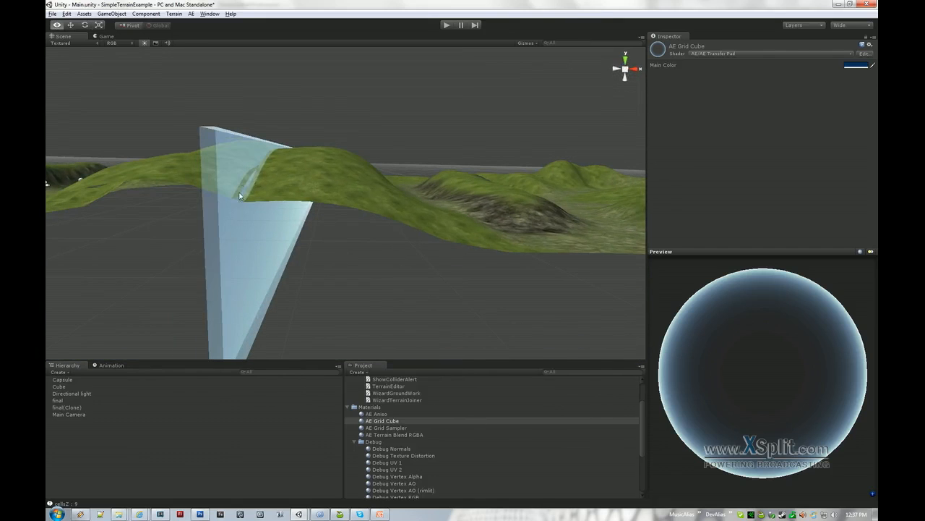
alt+drag(239, 195, 305, 220)
scroll(305, 219, down, 4)
click(255, 234)
click(290, 309)
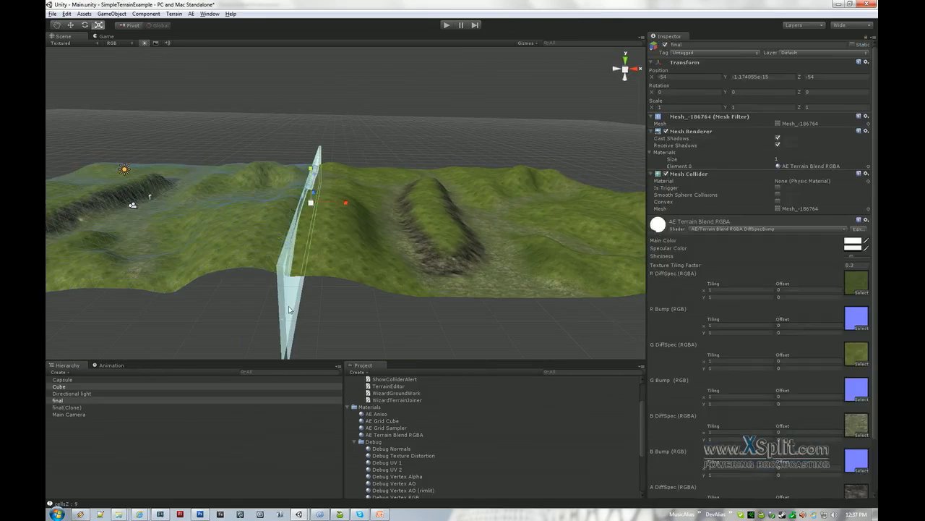
shift+click(327, 256)
alt+drag(379, 323, 320, 299)
click(320, 299)
Raise the cube wall to a Y position of about 5.81 so it encloses both tile edges.
click(219, 253)
key(w)
drag(301, 157, 303, 140)
alt+drag(221, 249, 262, 264)
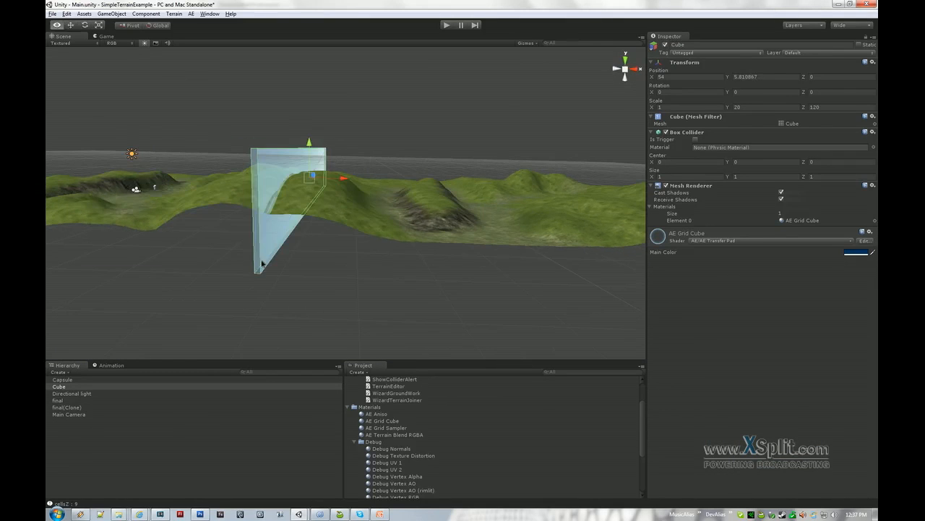
shift+click(221, 199)
shift+click(347, 205)
alt+drag(247, 205, 258, 239)
click(191, 14)
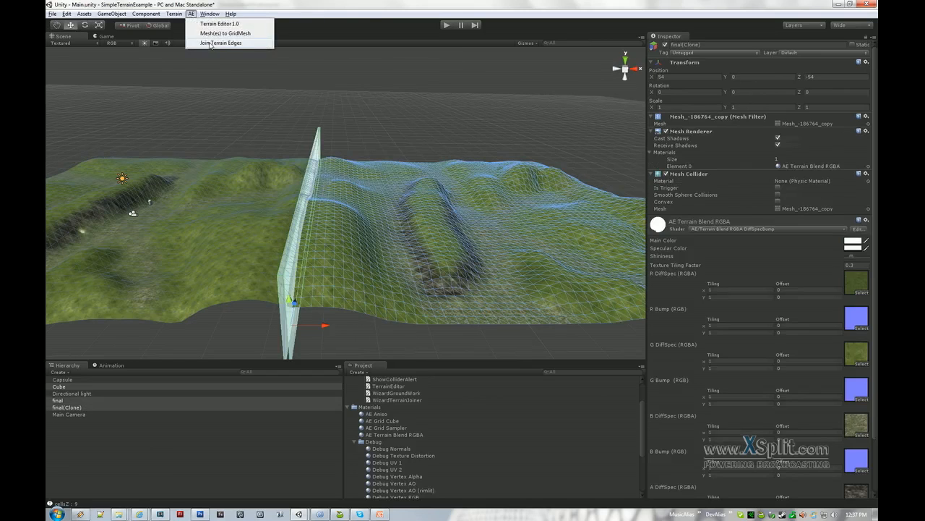
click(340, 149)
alt+drag(342, 151, 293, 141)
Select the cube wall and both terrain tiles, and join the terrain edges with a falloff of 54.
click(307, 159)
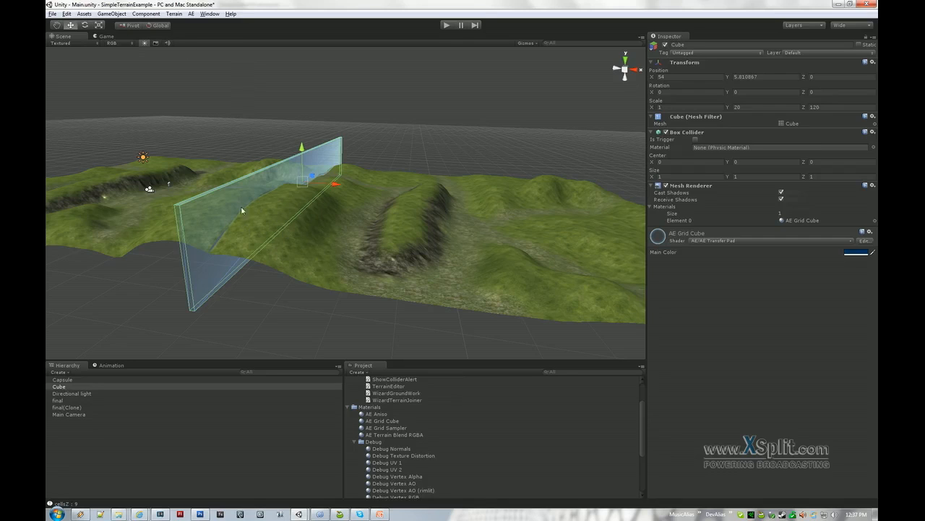
alt+drag(225, 260, 282, 277)
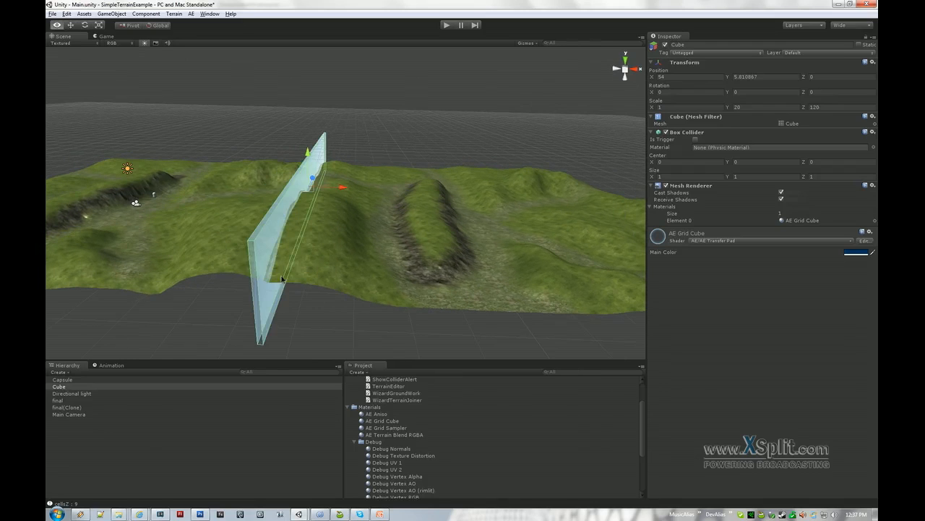
click(233, 235)
click(328, 246)
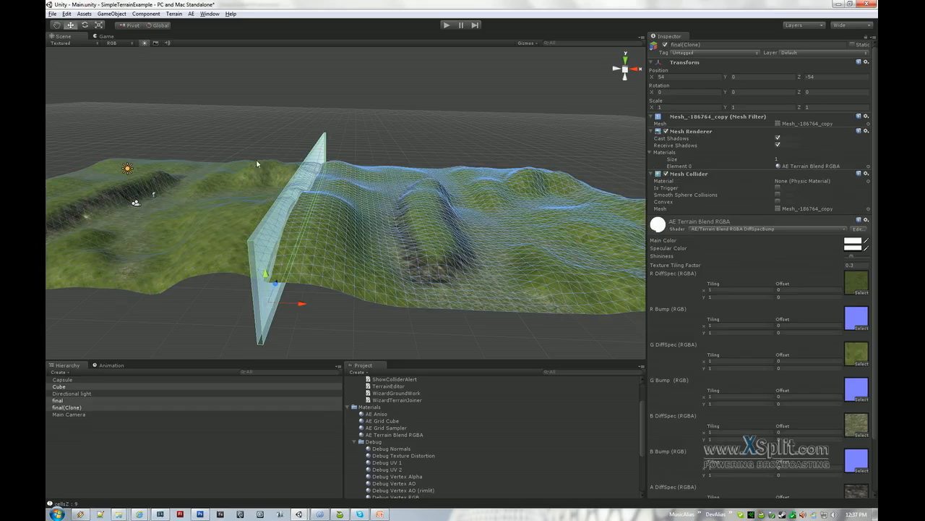
click(190, 14)
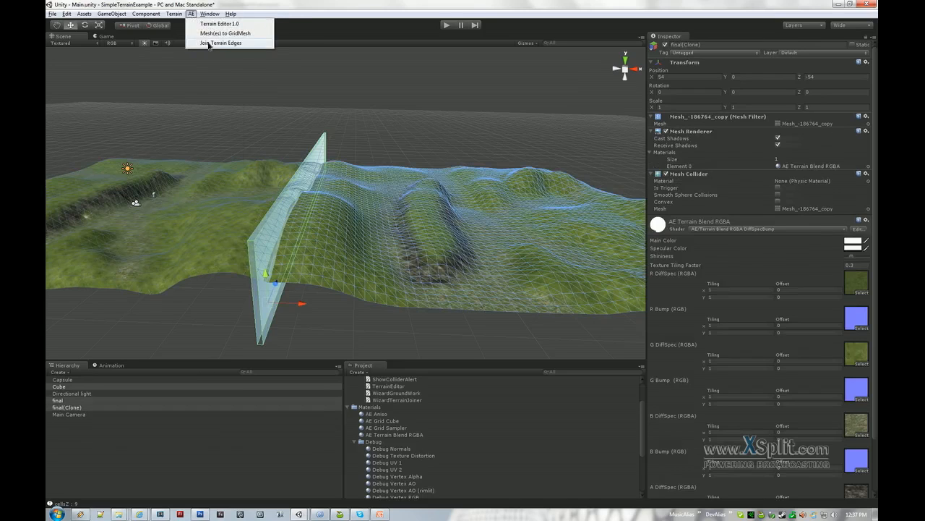
click(209, 45)
click(187, 113)
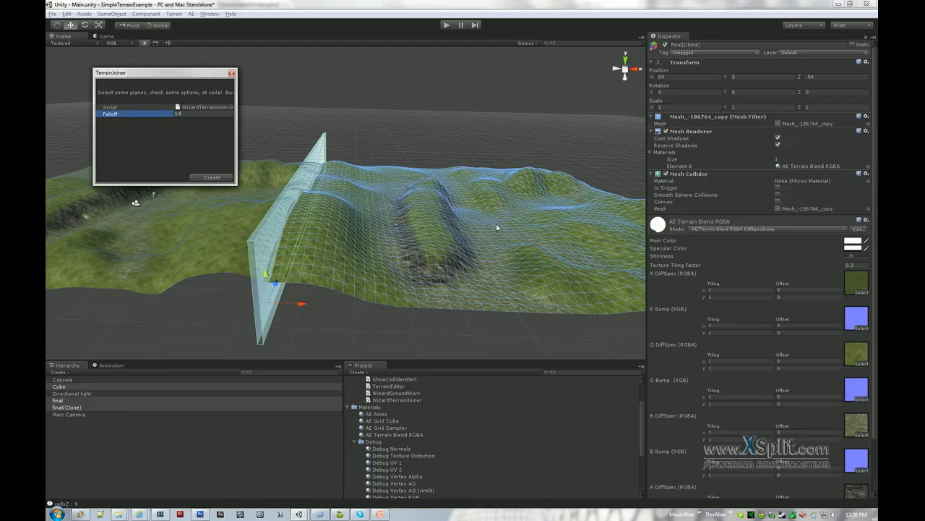
key(Return)
click(211, 177)
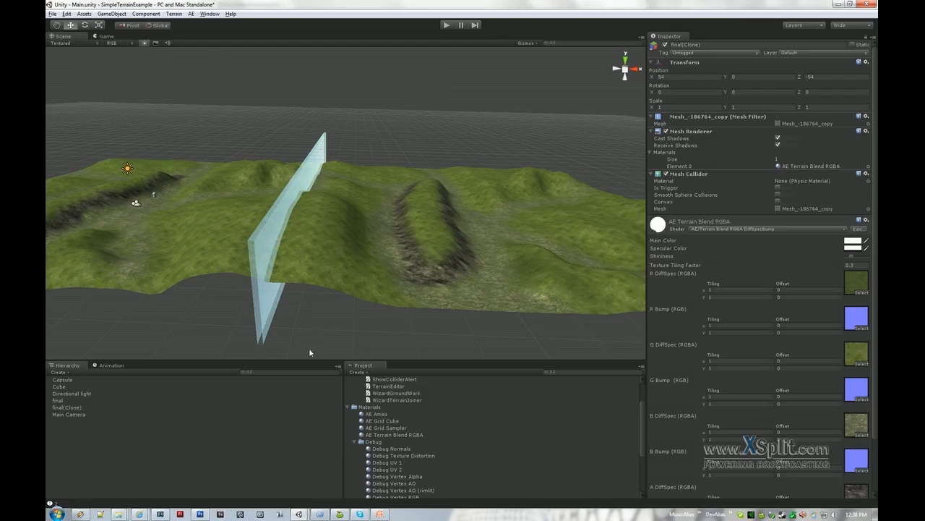
Deactivate the cube wall and inspect the joined seam between the two tiles up close.
click(665, 44)
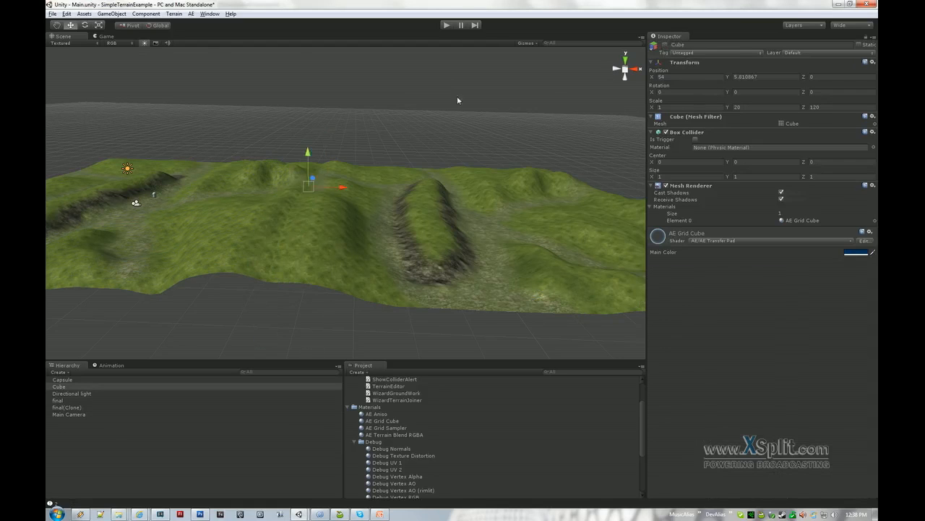
click(457, 95)
alt+drag(308, 192, 357, 256)
alt+right_drag(275, 249, 455, 232)
alt+drag(455, 233, 329, 227)
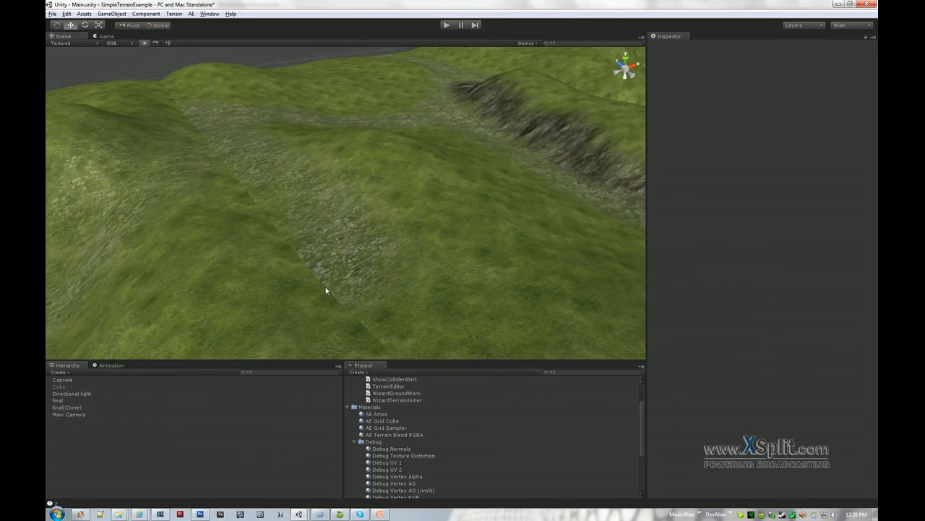
Examine the joined seam between the two terrain tiles, selecting tiles to compare their mesh edges.
alt+drag(270, 227, 252, 240)
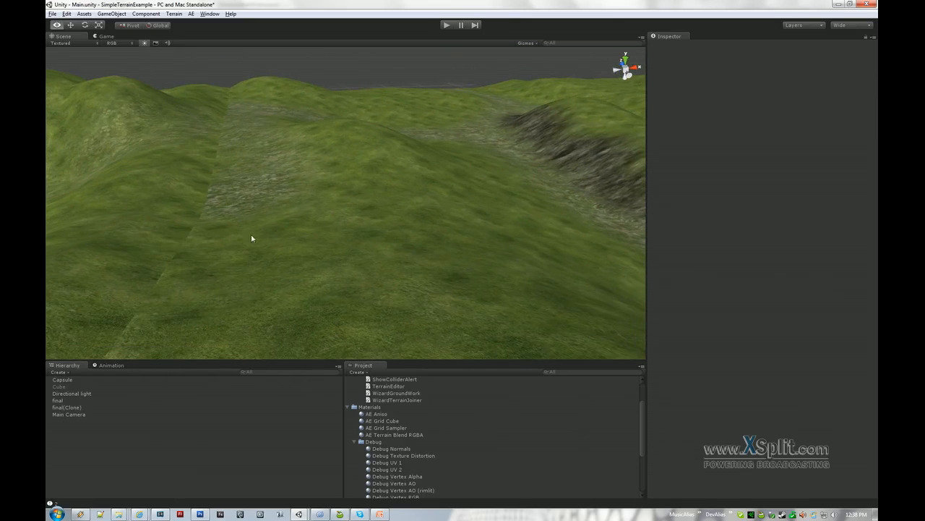
click(202, 252)
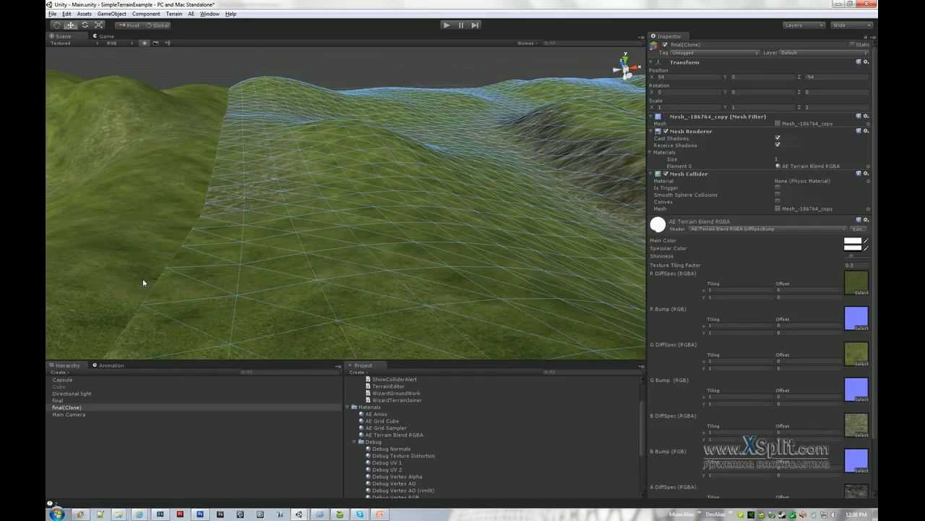
click(143, 283)
click(194, 282)
alt+drag(255, 228, 258, 253)
mouse_move(332, 235)
alt+mouse_down()
mouse_move(367, 256)
mouse_move(292, 260)
mouse_move(319, 225)
alt+mouse_up()
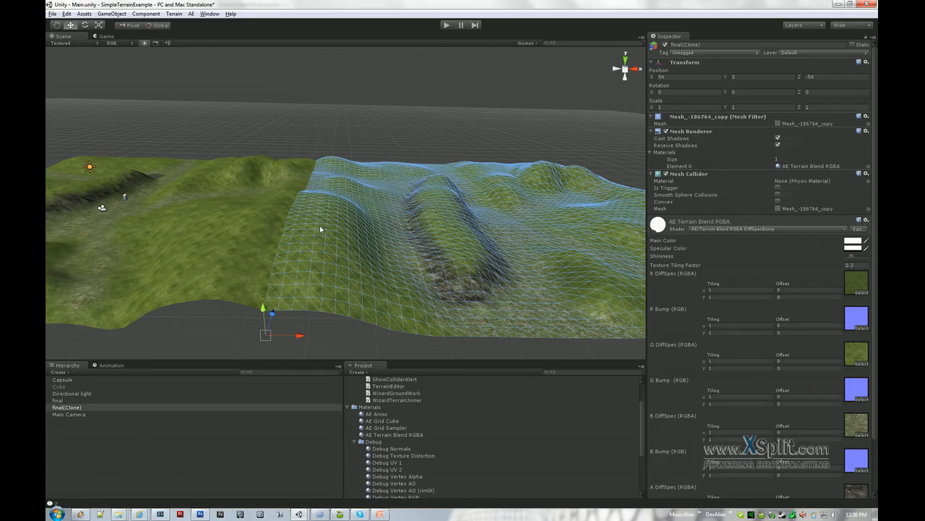
mouse_move(280, 252)
alt+mouse_down()
mouse_move(339, 246)
mouse_move(318, 249)
alt+mouse_up()
Examine the texture transition where the gravel path meets the seam, viewing the tiles from above and at a low angle.
click(290, 124)
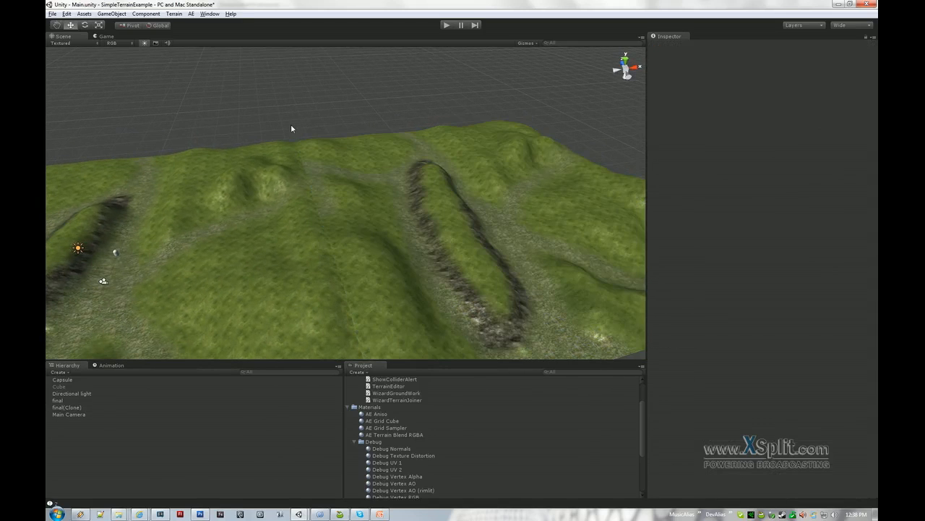
mouse_move(353, 289)
alt+mouse_down()
mouse_move(301, 255)
mouse_move(309, 245)
mouse_move(345, 248)
mouse_move(342, 270)
mouse_move(463, 242)
mouse_move(308, 266)
alt+mouse_up()
click(337, 266)
click(343, 268)
click(288, 121)
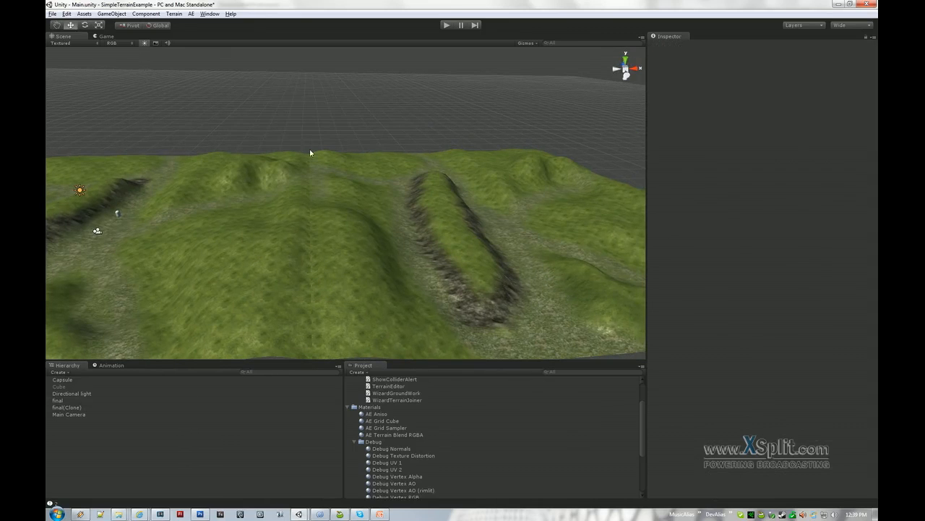
mouse_move(316, 305)
alt+mouse_down()
mouse_move(300, 252)
mouse_move(271, 257)
mouse_move(413, 211)
mouse_move(258, 227)
mouse_move(321, 244)
alt+mouse_up()
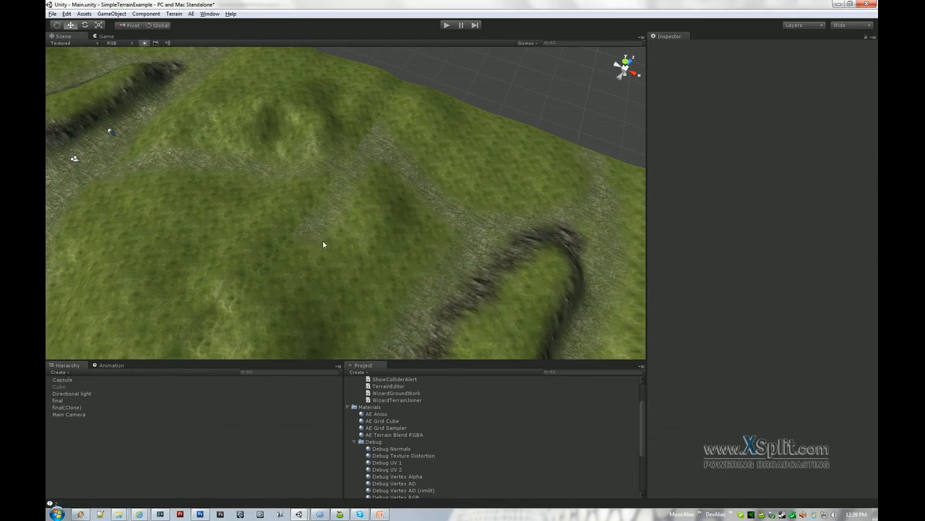
click(319, 233)
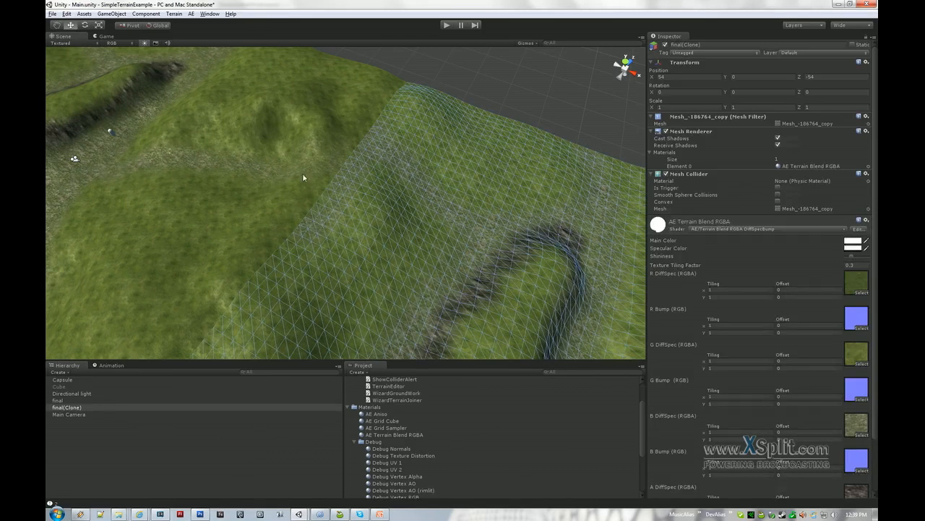
alt+drag(284, 206, 333, 307)
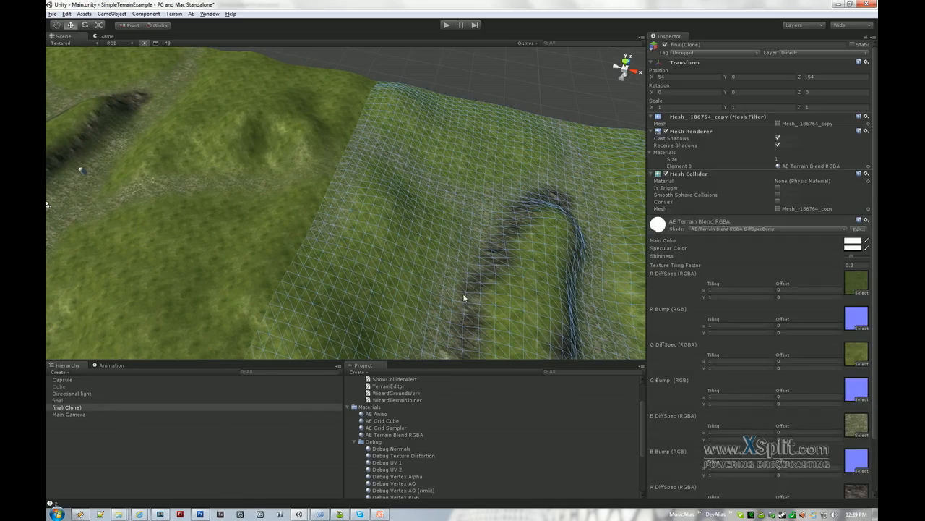
Apply the Debug Vertex RGB material to both terrain tiles and examine the painted vertex colors at the seam.
click(404, 490)
scroll(409, 485, down, 2)
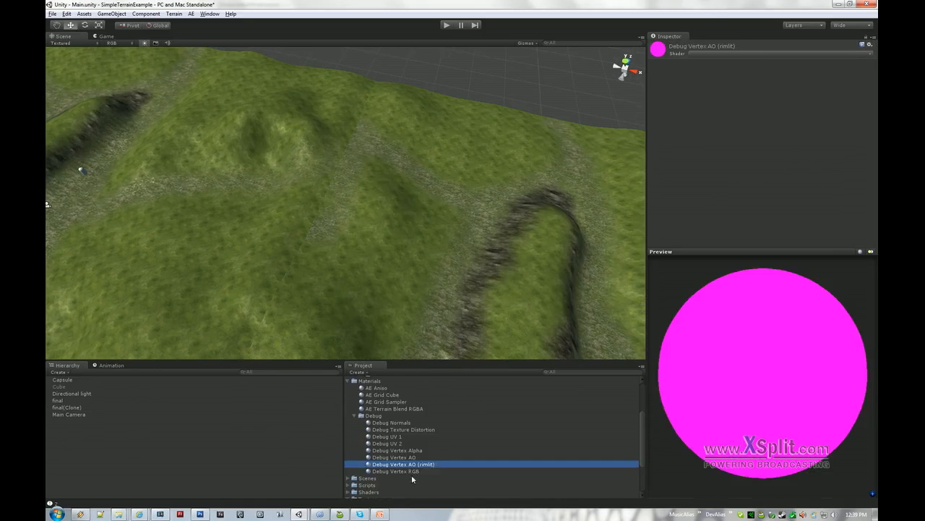
click(413, 471)
drag(410, 471, 363, 307)
drag(395, 485, 308, 248)
alt+drag(397, 182, 439, 193)
alt+drag(323, 230, 294, 233)
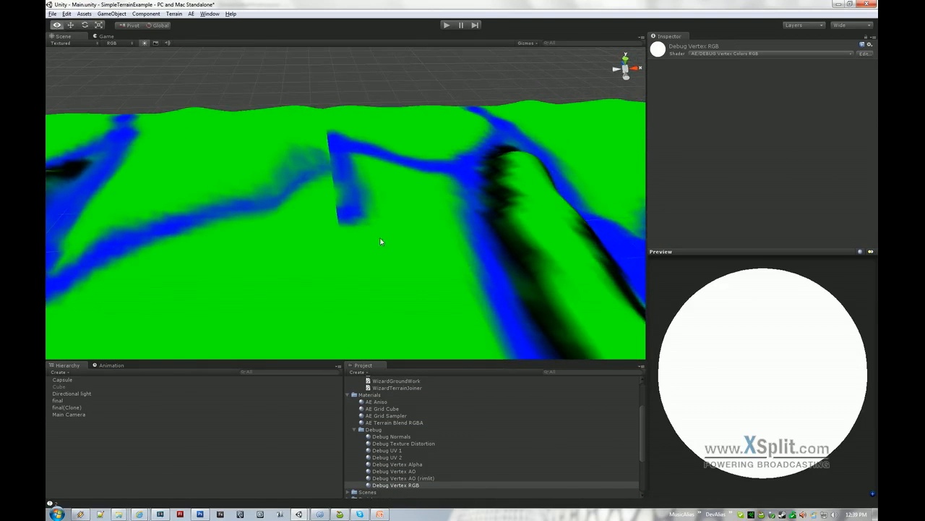
scroll(381, 241, down, 5)
middle_drag(397, 277, 355, 223)
alt+drag(355, 223, 402, 202)
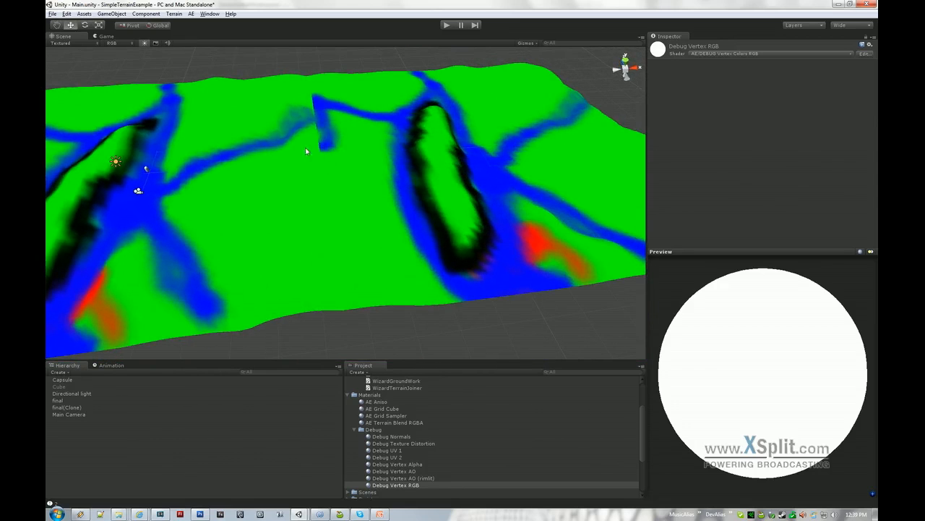
alt+drag(348, 126, 310, 202)
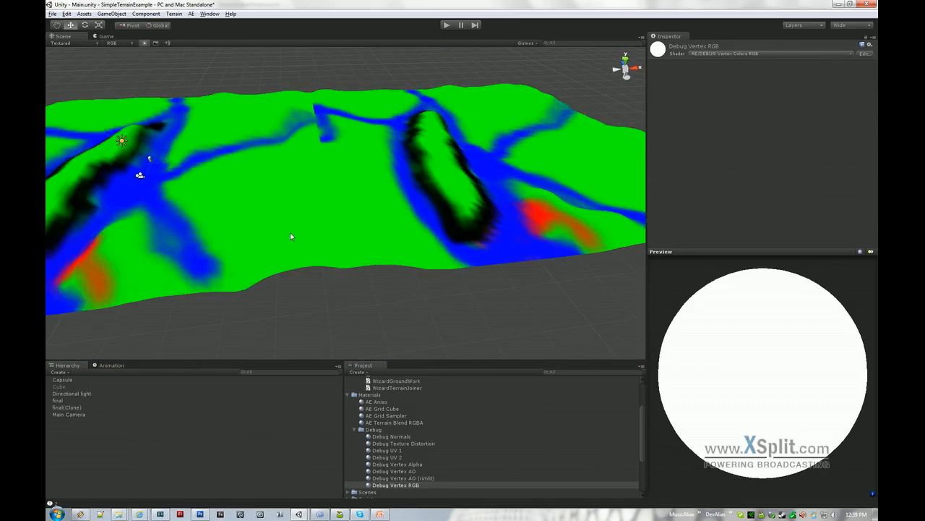
Reapply the AE Terrain Blend RGBA material to both terrain tiles and clear the selection.
click(290, 232)
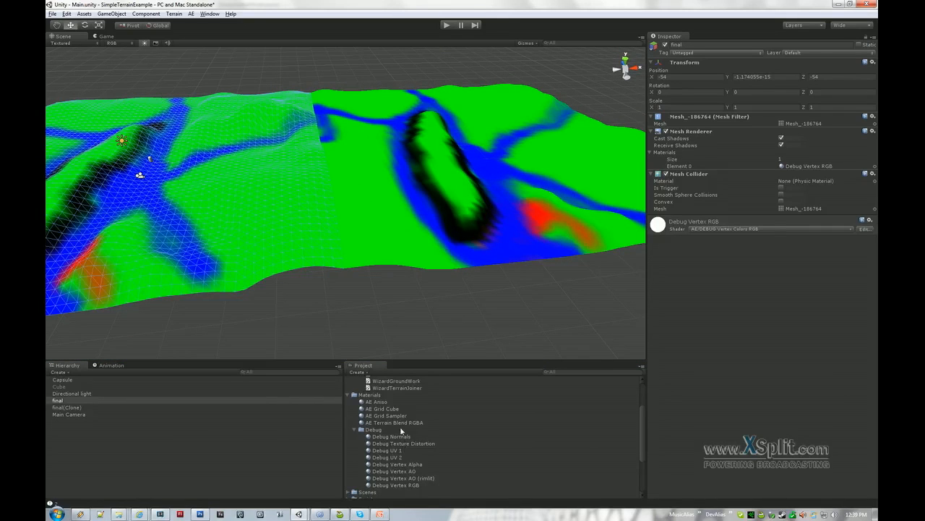
drag(394, 423, 311, 239)
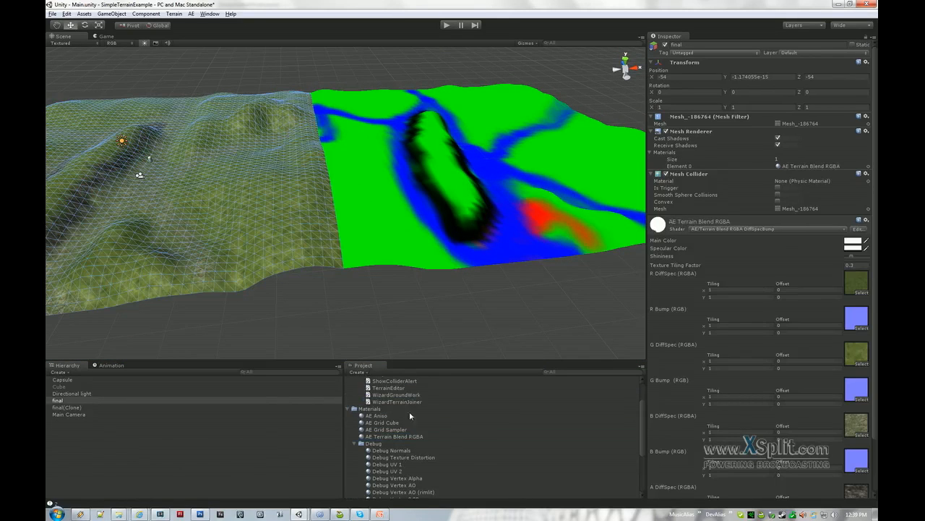
drag(416, 440, 396, 222)
click(388, 313)
Examine the whole joined terrain from several angles, selecting the tiles to show where their edges meet.
alt+drag(388, 313, 319, 270)
alt+right_drag(320, 269, 361, 256)
alt+drag(362, 256, 298, 183)
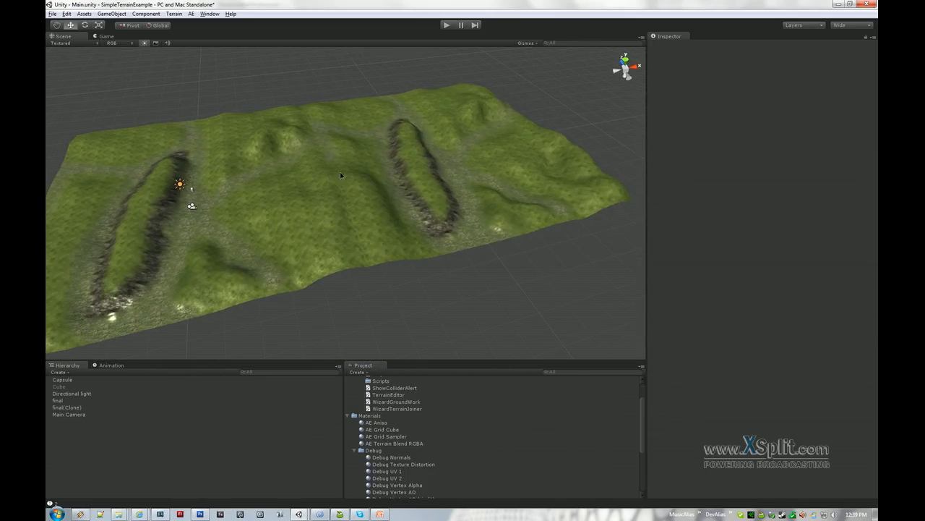
click(339, 171)
click(320, 180)
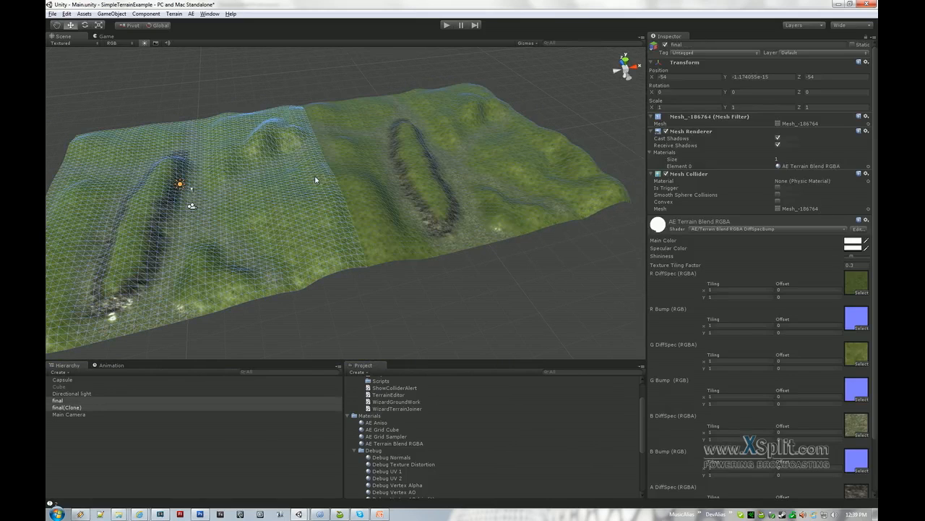
click(318, 70)
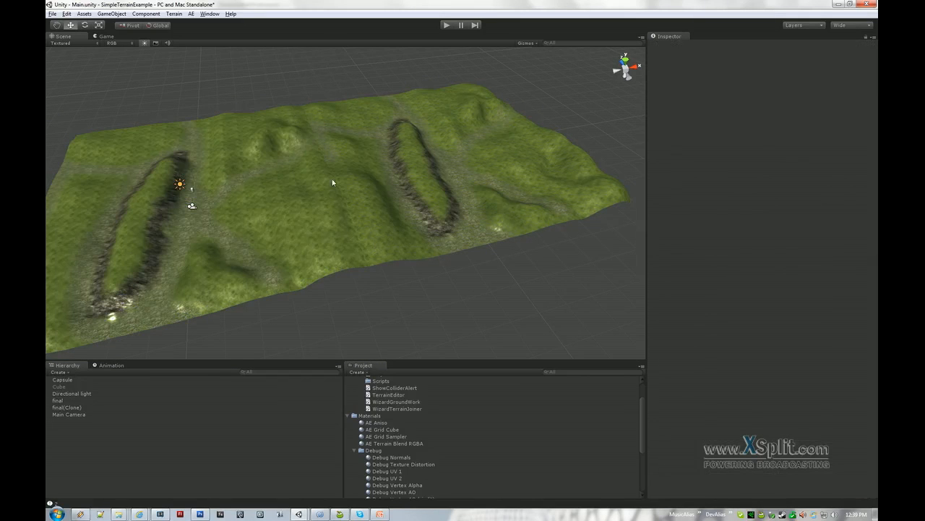
alt+drag(460, 288, 320, 221)
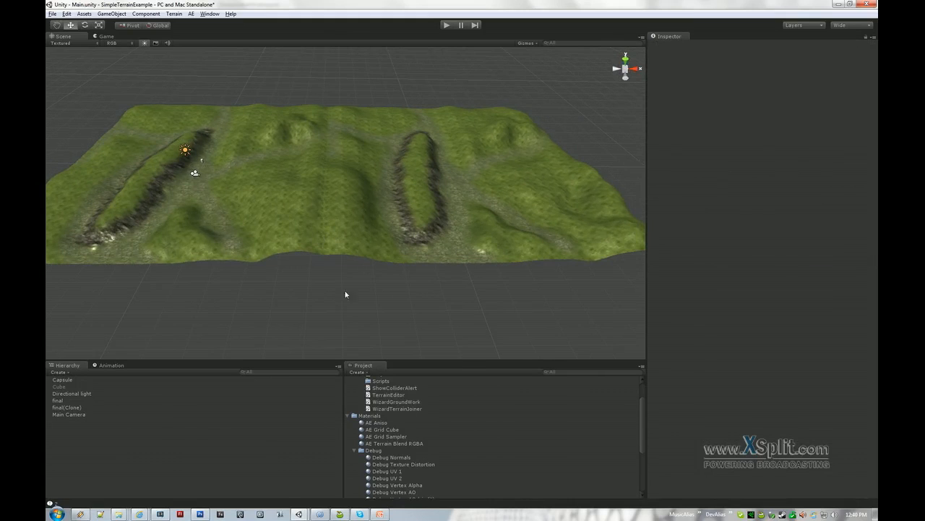
Lock the final tile in the Terrain Editor's Paint Vertex Positions section, save its changes to mesh, and close the editor.
click(251, 219)
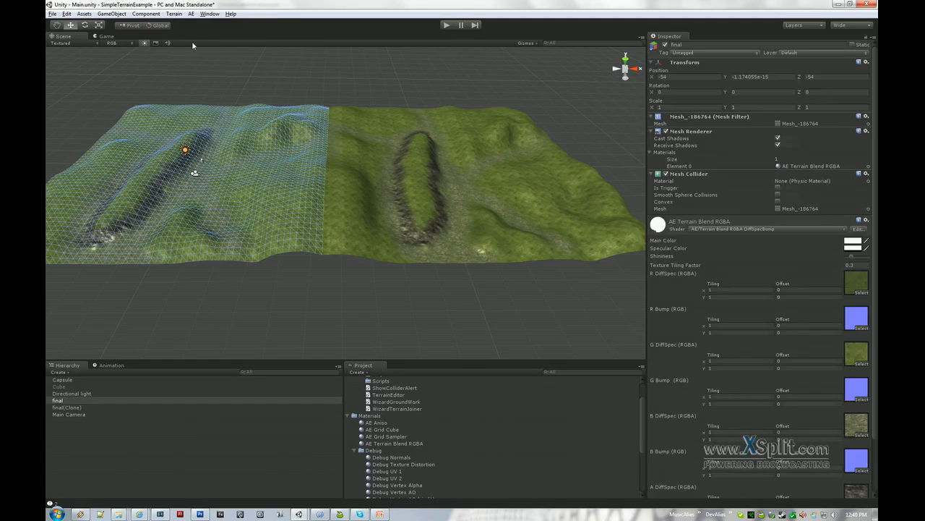
click(175, 13)
click(201, 24)
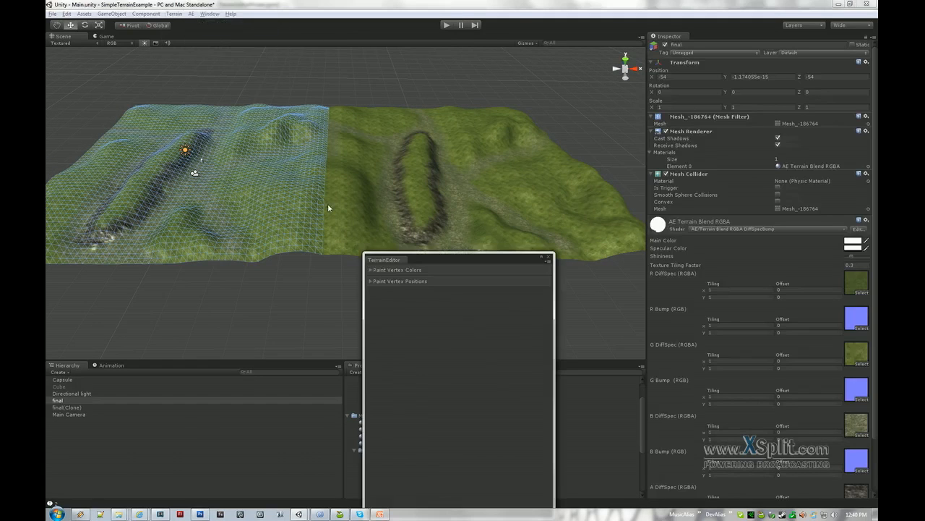
click(373, 281)
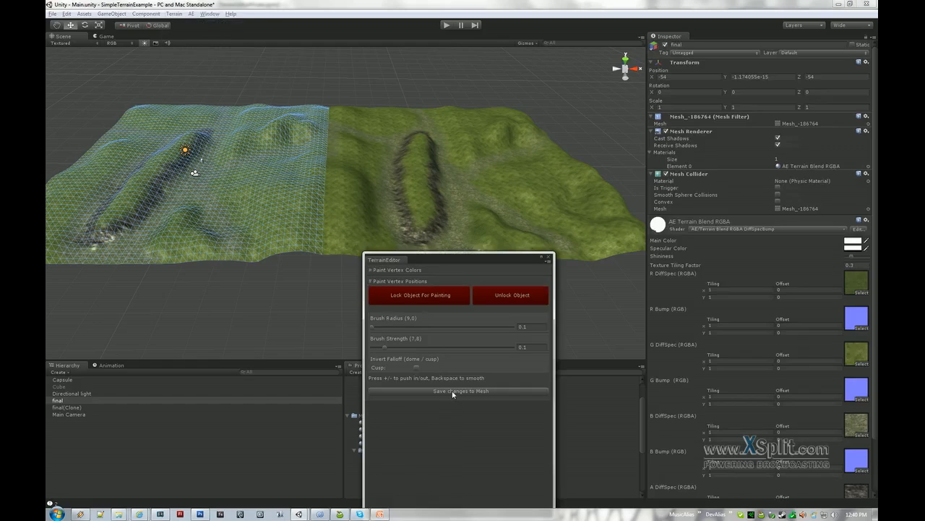
click(431, 296)
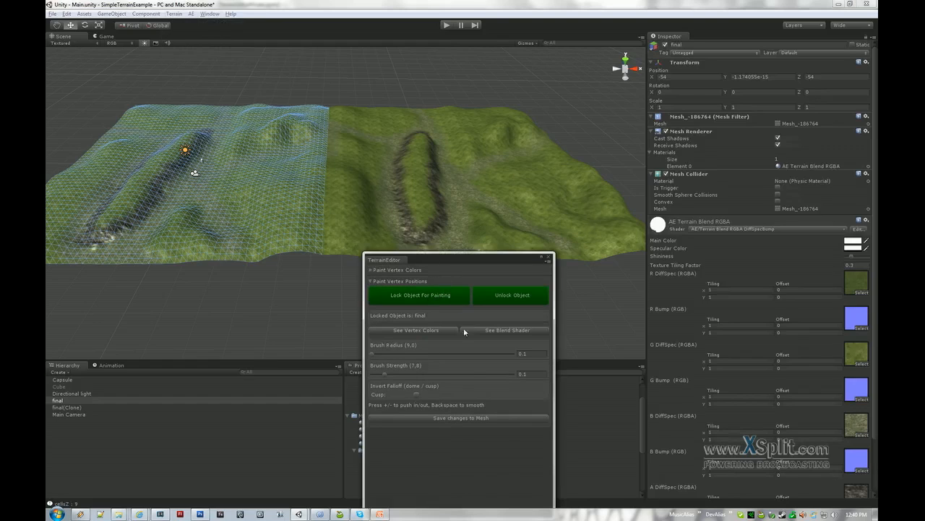
click(458, 418)
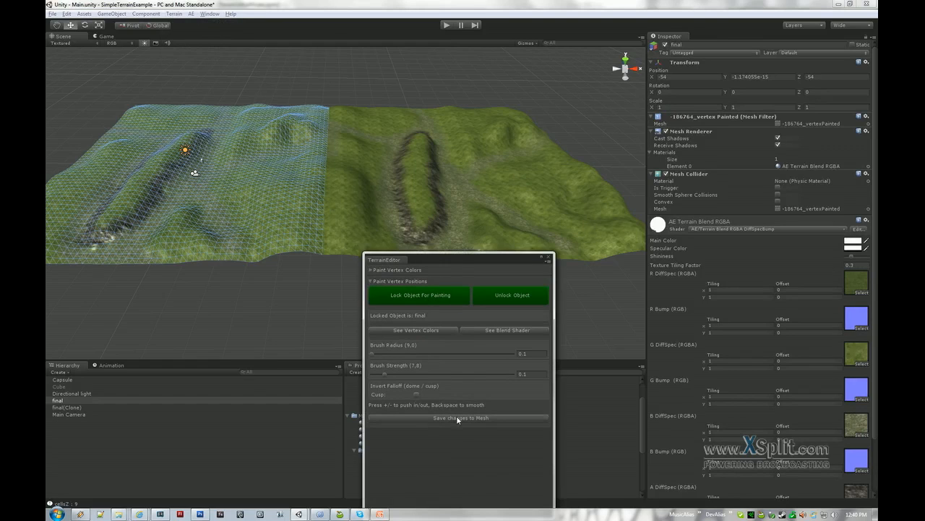
click(549, 257)
Expand the _vertexPaintedMeshes folder in the project and inspect the saved -186764_vertexPainted mesh asset used by the final tile.
scroll(376, 404, up, 3)
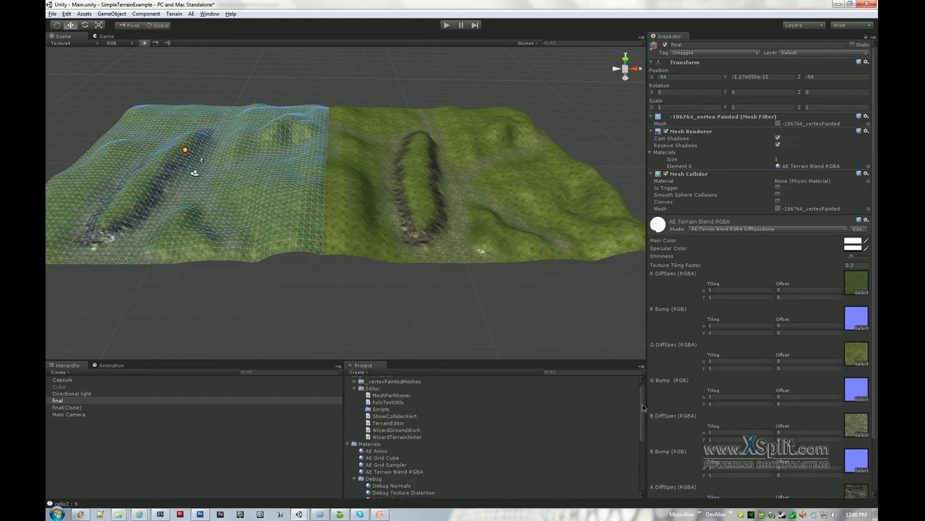
click(353, 449)
click(347, 476)
click(367, 382)
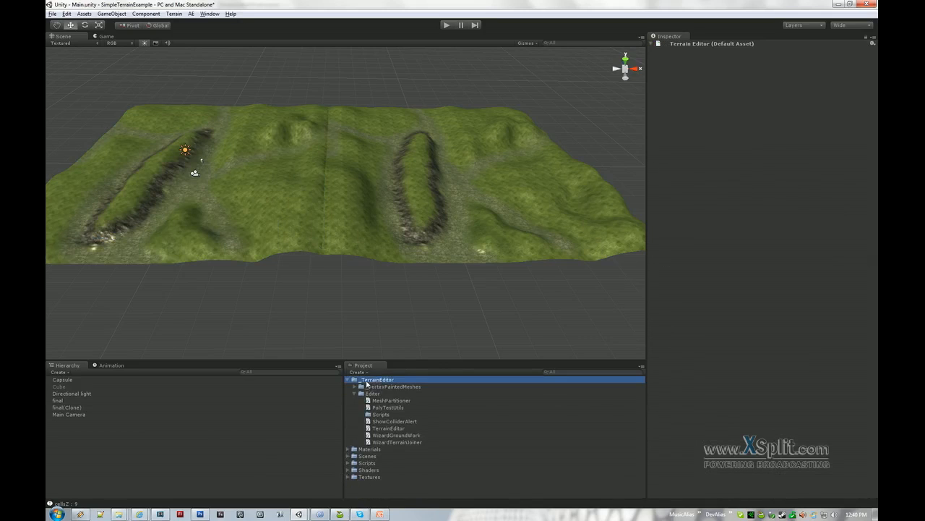
click(382, 387)
click(355, 387)
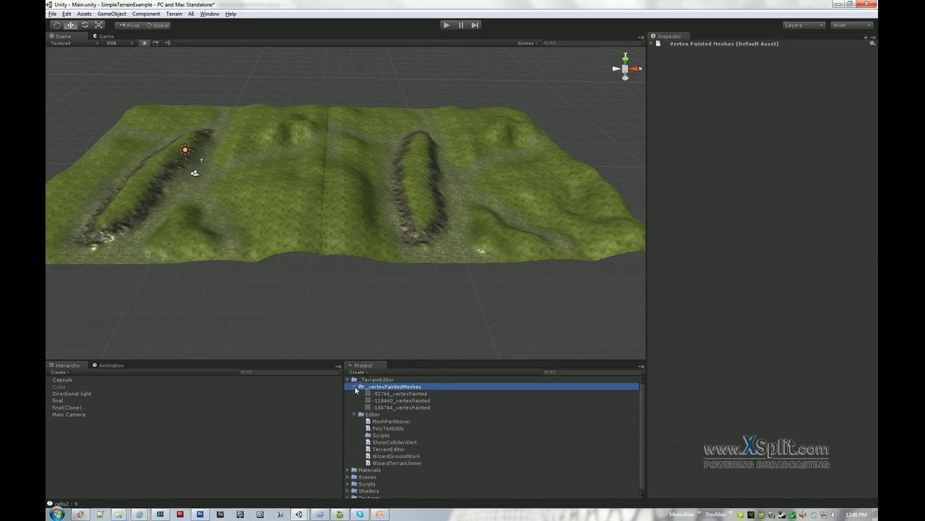
click(287, 232)
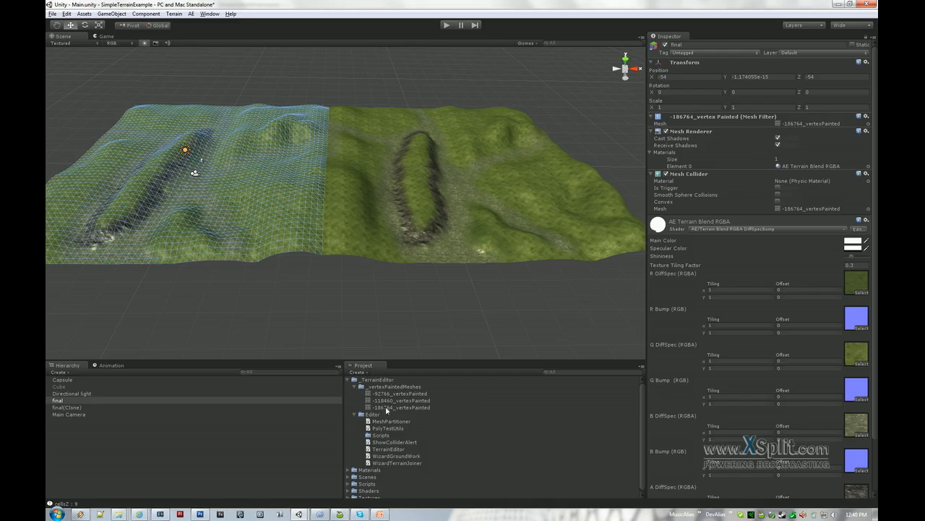
click(386, 408)
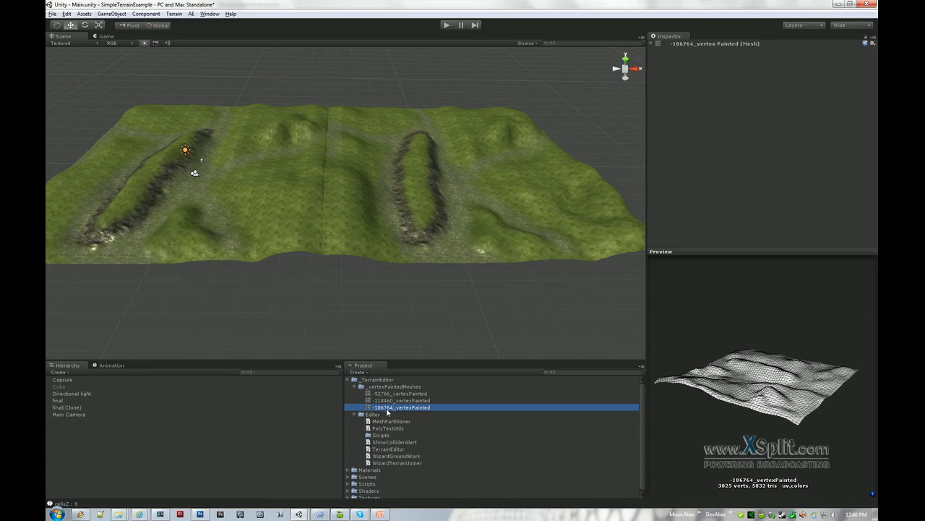
Deep-copy the final terrain tile and delete the original, leaving its clone in place.
click(295, 247)
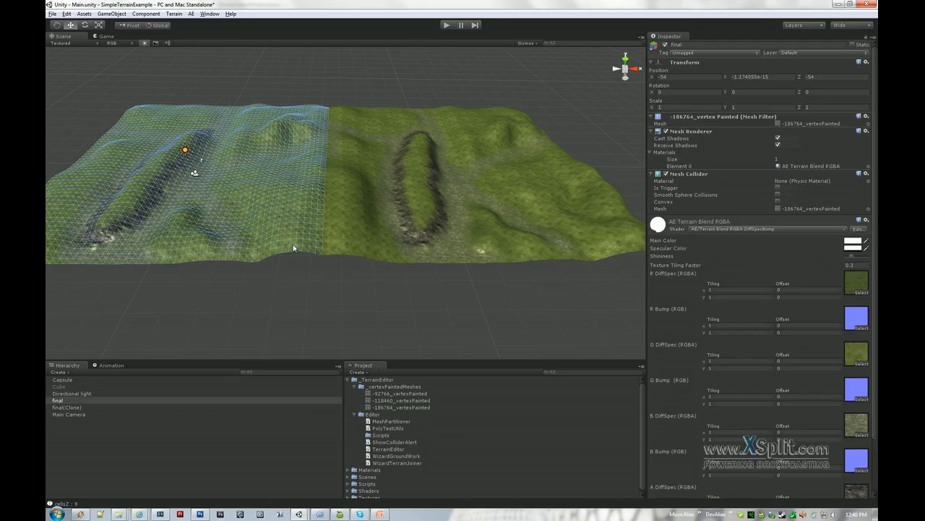
click(111, 14)
click(128, 120)
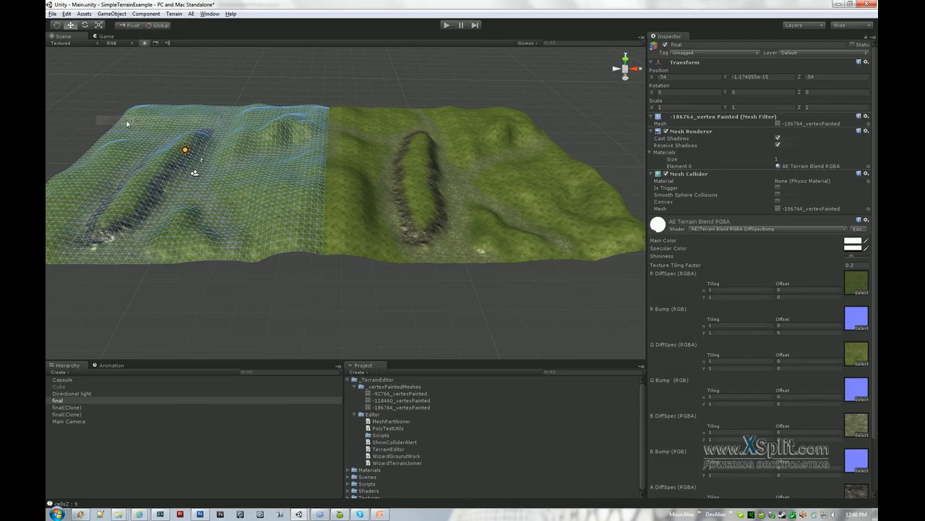
click(66, 400)
key(Delete)
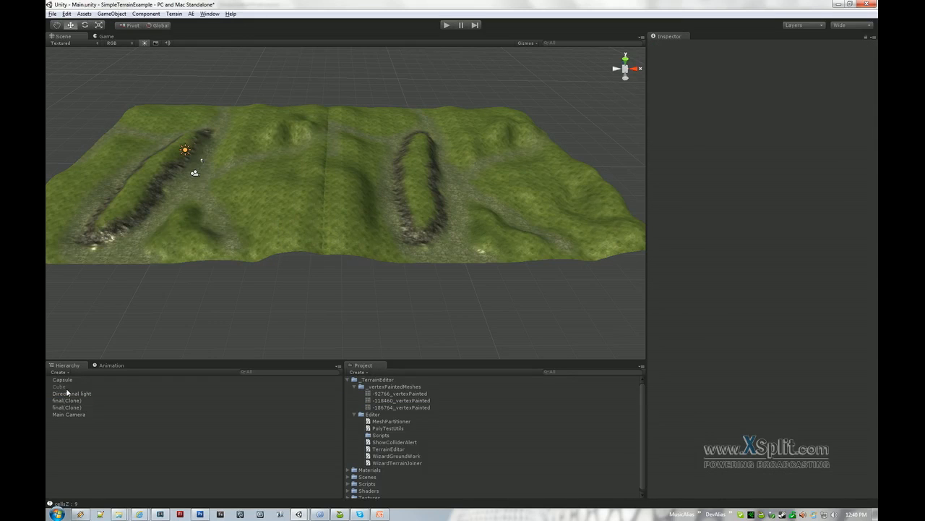
Select the deep-copied final(Clone) tile, highlight its Mesh Filter mesh, and lock the tile for painting in the Terrain Editor's Paint Vertex Positions section.
click(285, 216)
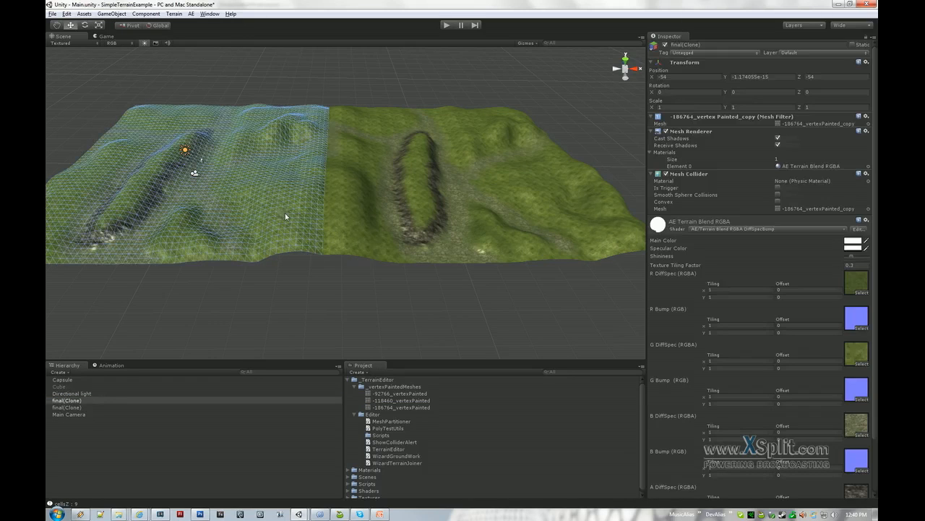
click(837, 126)
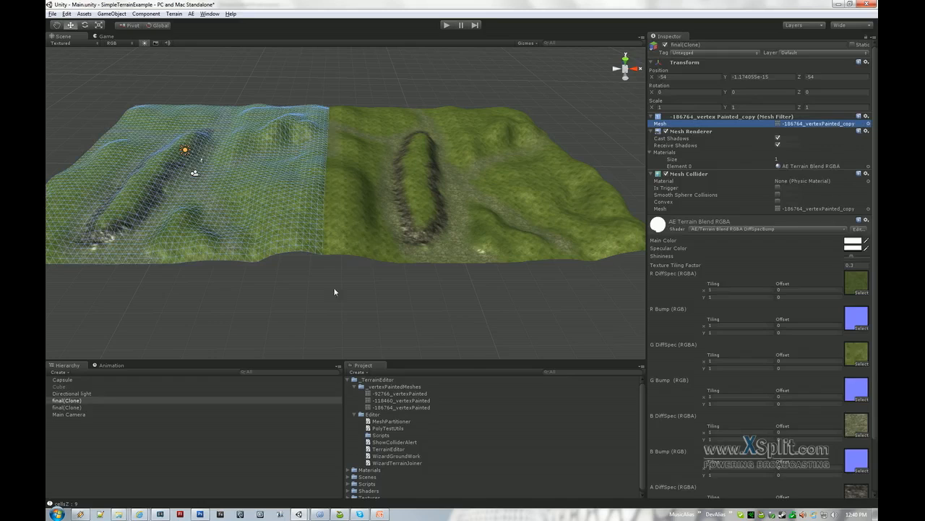
click(184, 14)
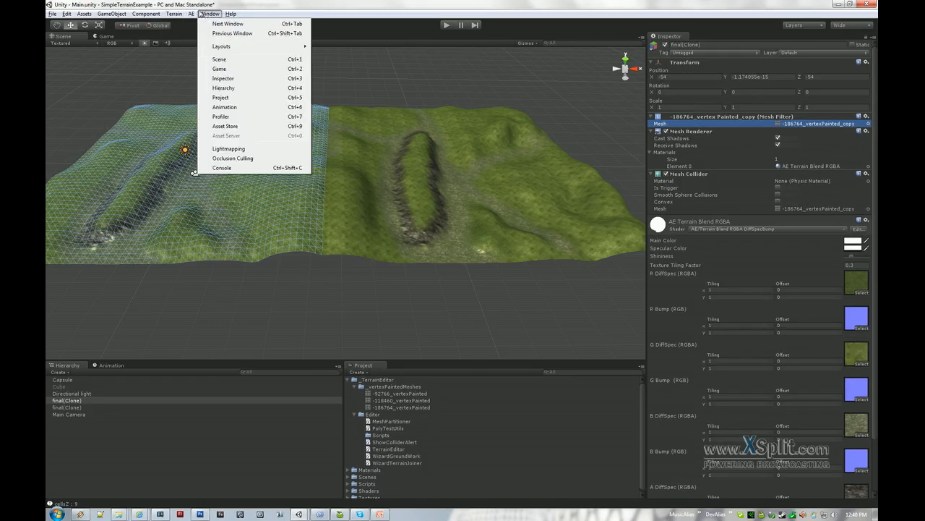
mouse_move(192, 14)
click(217, 24)
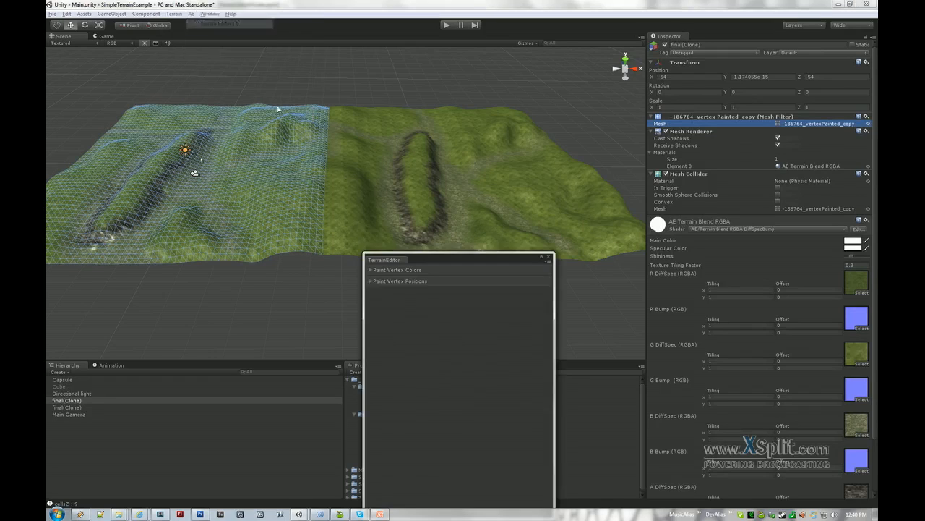
click(370, 281)
click(418, 296)
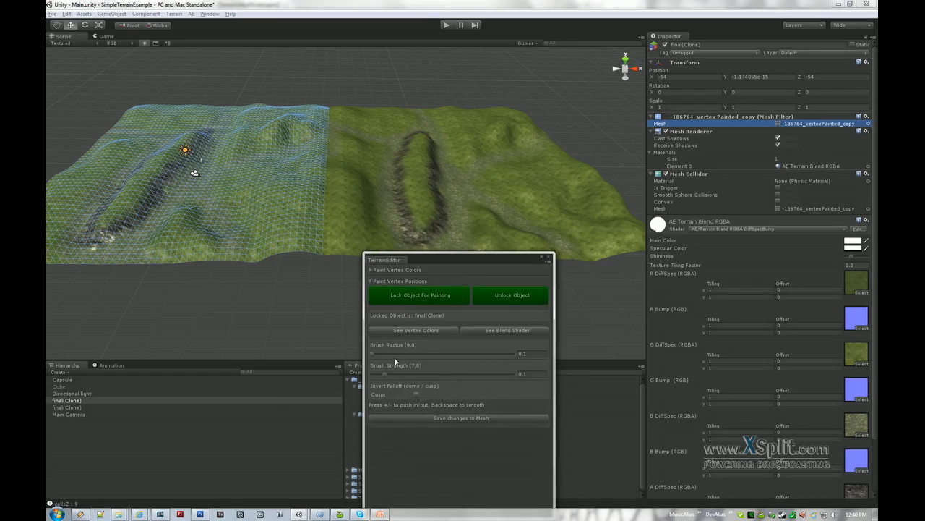
Sculpt the cloned tile with a Cusp brush of radius about 27.19 and strength about 0.49, then unlock it and close the Terrain Editor.
click(417, 394)
mouse_move(268, 224)
mouse_down()
mouse_move(279, 120)
mouse_move(176, 152)
mouse_move(279, 204)
mouse_move(137, 130)
mouse_move(181, 123)
mouse_move(215, 189)
mouse_move(117, 186)
mouse_up()
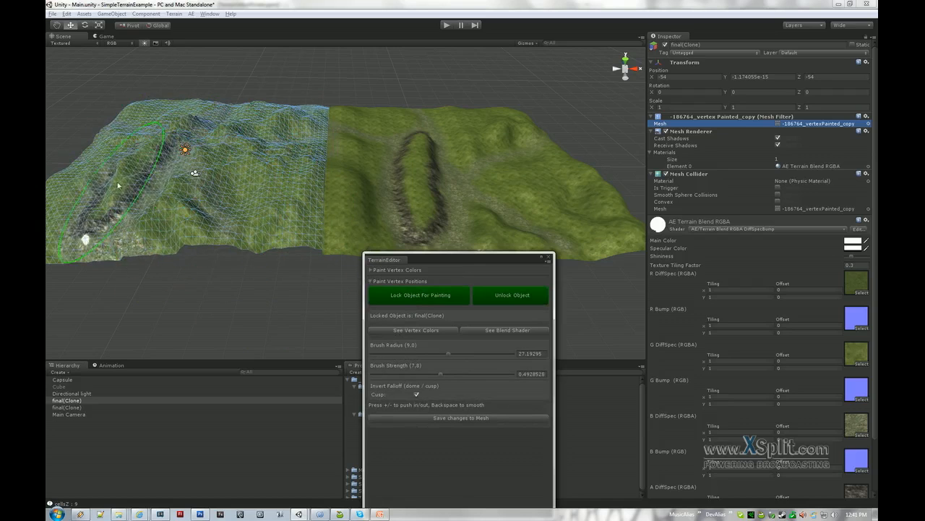
click(193, 266)
alt+drag(192, 266, 300, 326)
alt+drag(347, 192, 309, 181)
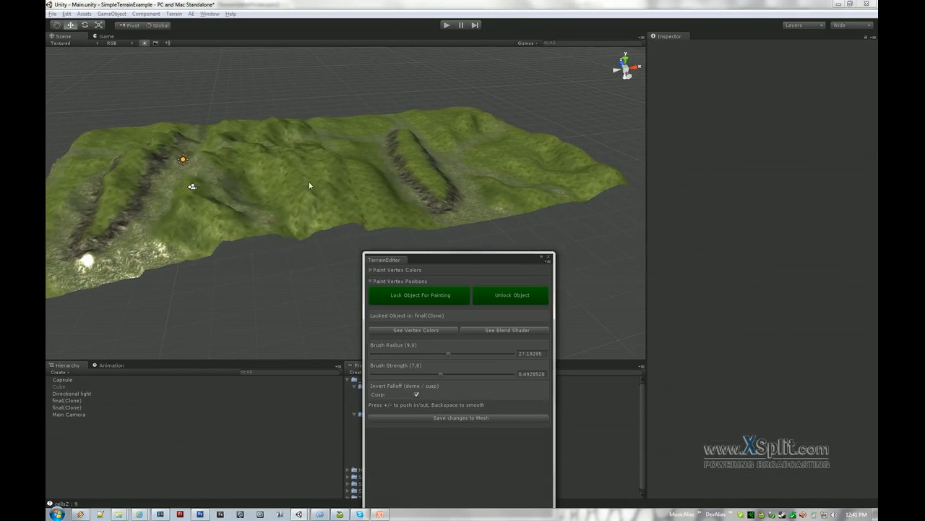
click(309, 182)
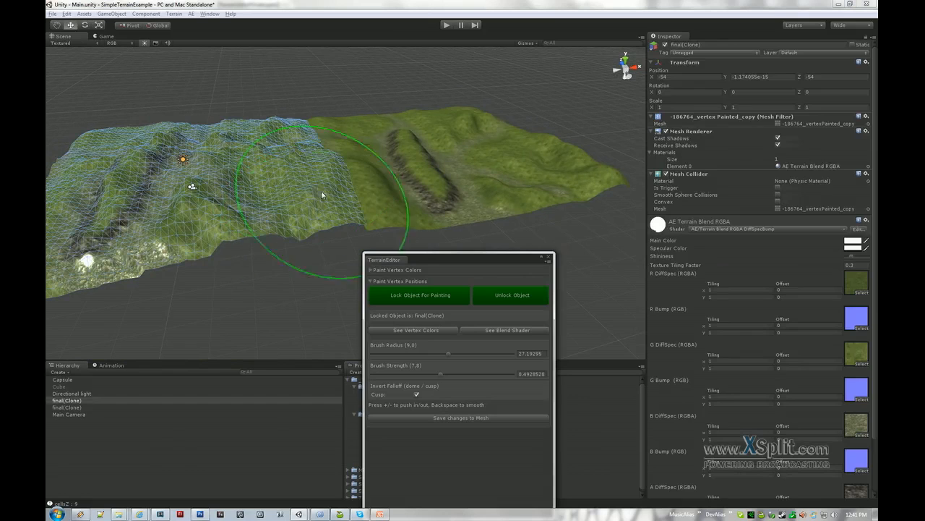
click(868, 124)
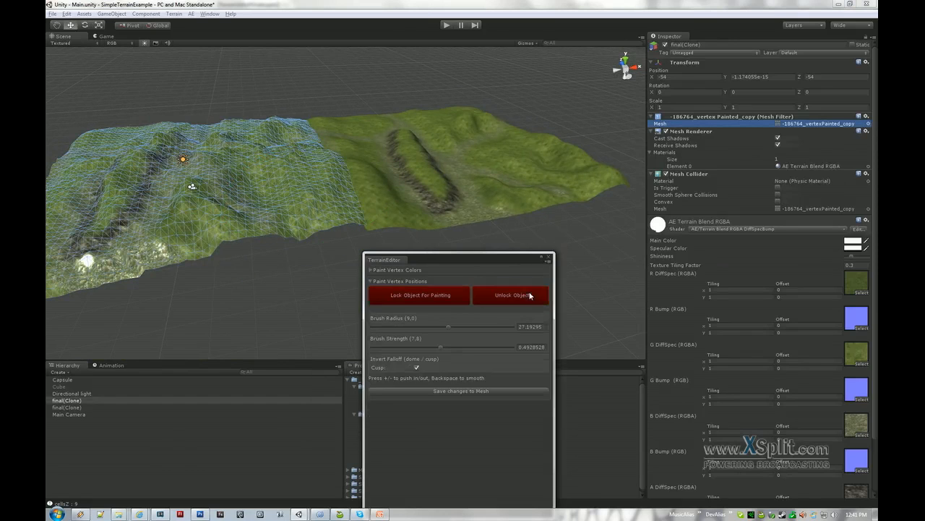
click(547, 257)
Assign the saved -186764_vertexPainted mesh asset to the cloned tile's Mesh Filter, clearing its mesh to None first, and deselect the tile.
click(869, 124)
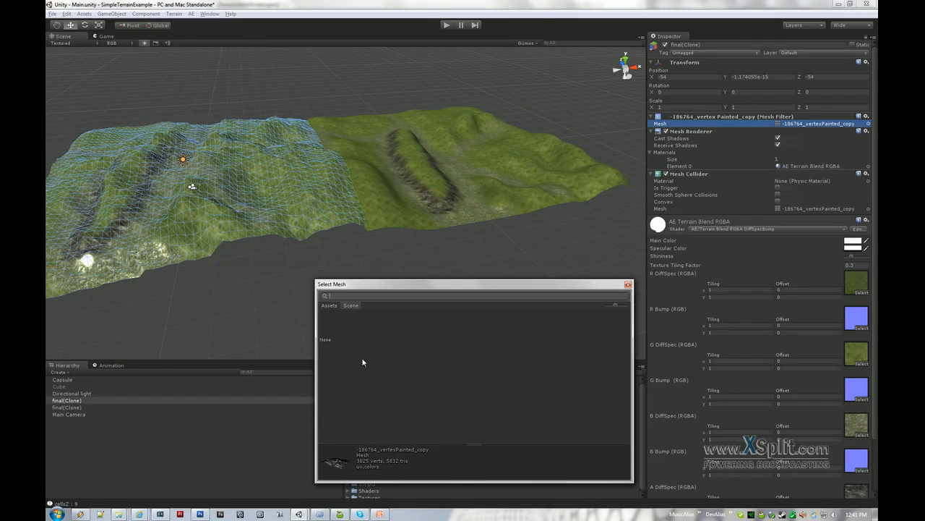
click(330, 337)
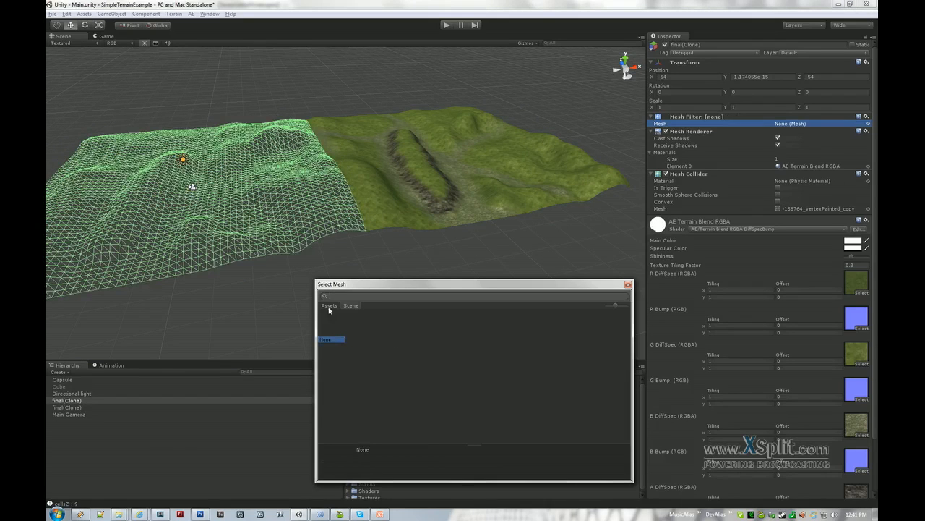
click(329, 306)
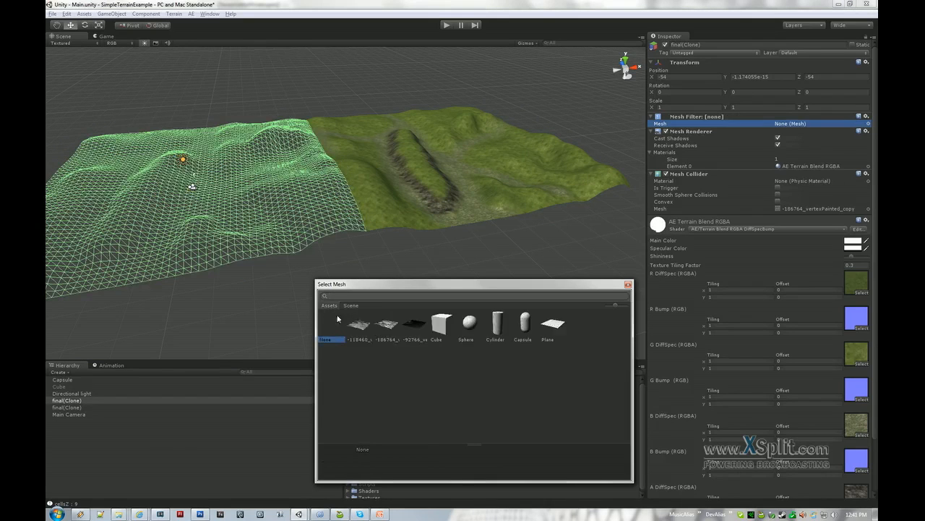
click(387, 325)
double_click(390, 325)
click(364, 280)
alt+drag(350, 295, 345, 246)
scroll(345, 246, down, 4)
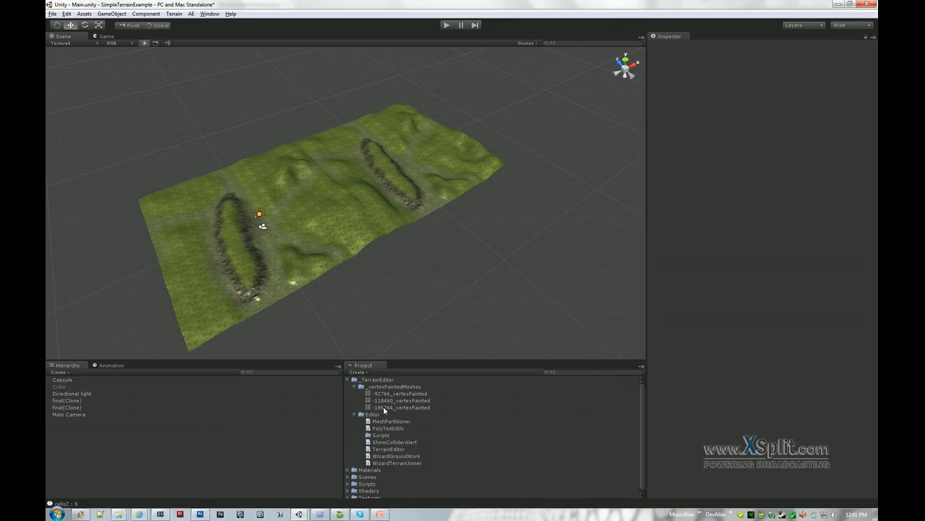
mouse_move(397, 262)
alt+mouse_down()
mouse_move(467, 240)
mouse_move(405, 186)
mouse_move(343, 238)
mouse_move(353, 268)
mouse_move(384, 264)
alt+mouse_up()
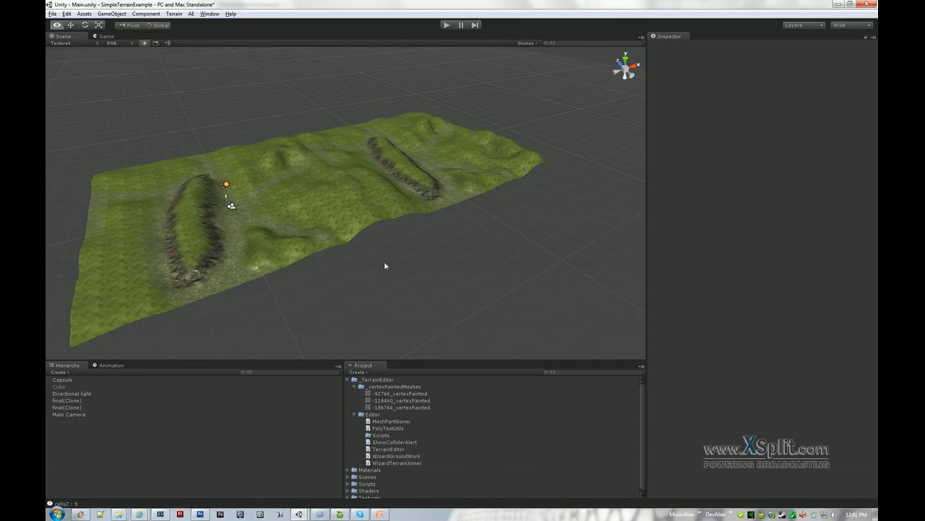